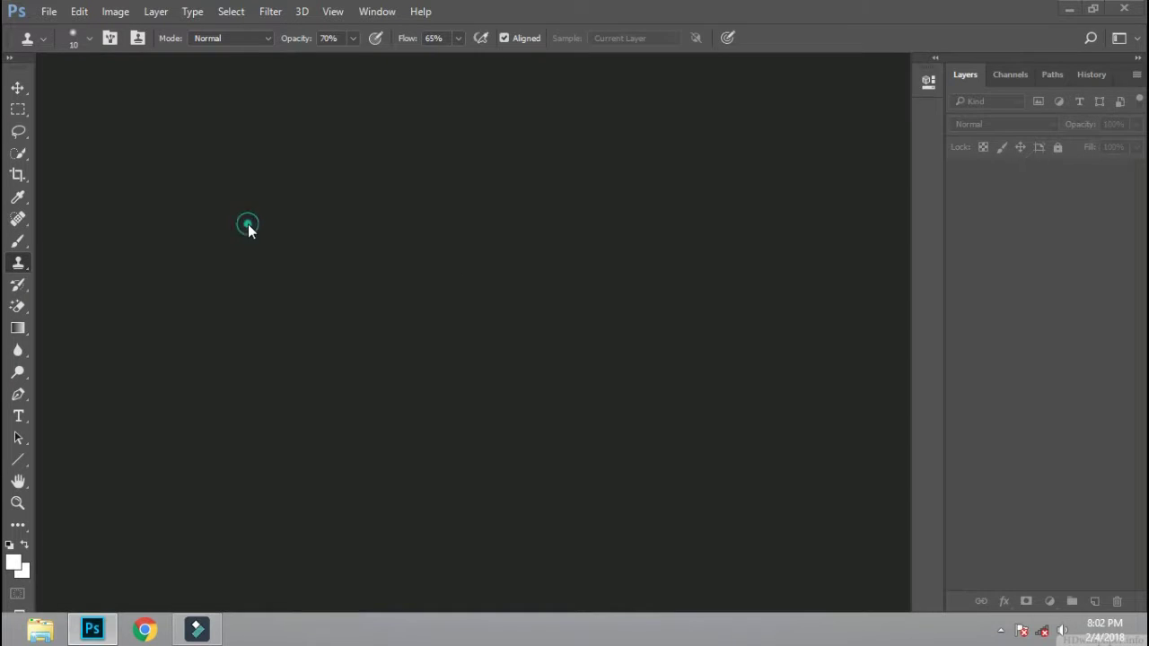
Open the beach portrait IMG_20180121_125705.jpg
double_click(248, 224)
click(216, 128)
double_click(215, 129)
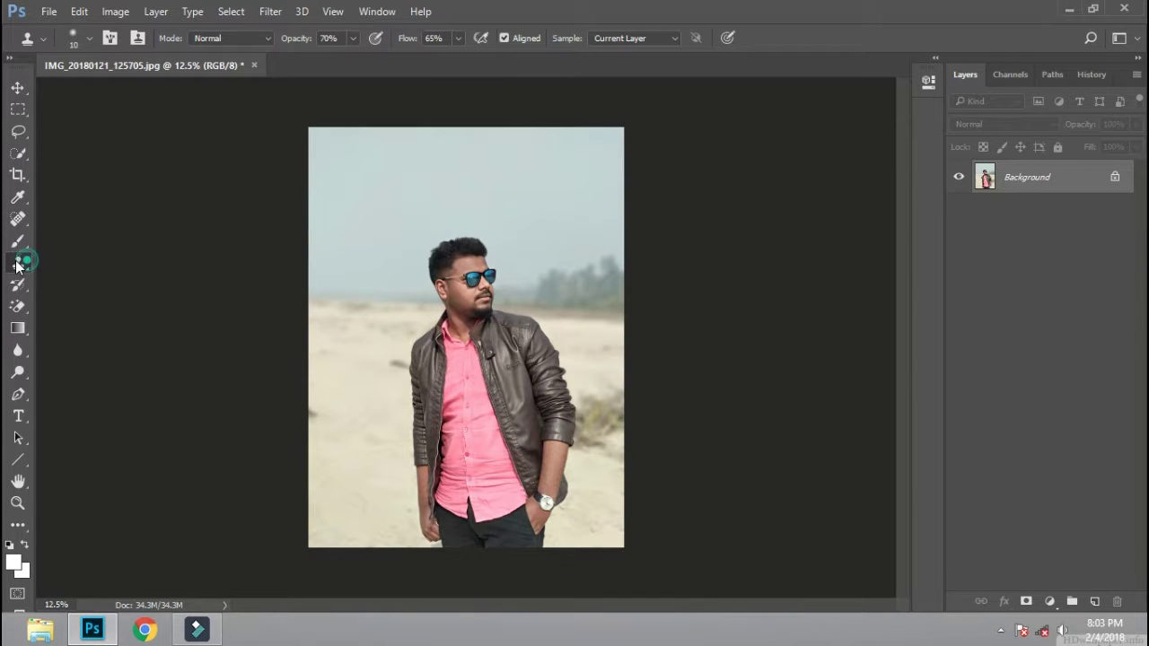
Erase the pale sky with the Magic Eraser and float the portrait in its own window
right_click(18, 263)
click(15, 308)
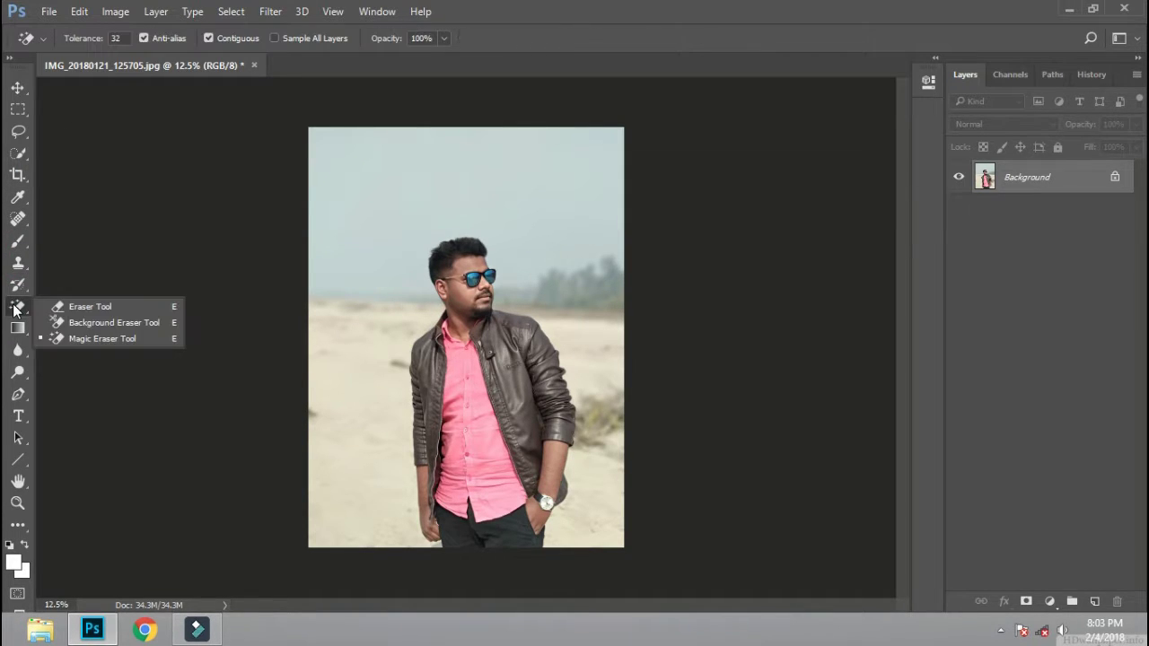
click(69, 334)
click(365, 167)
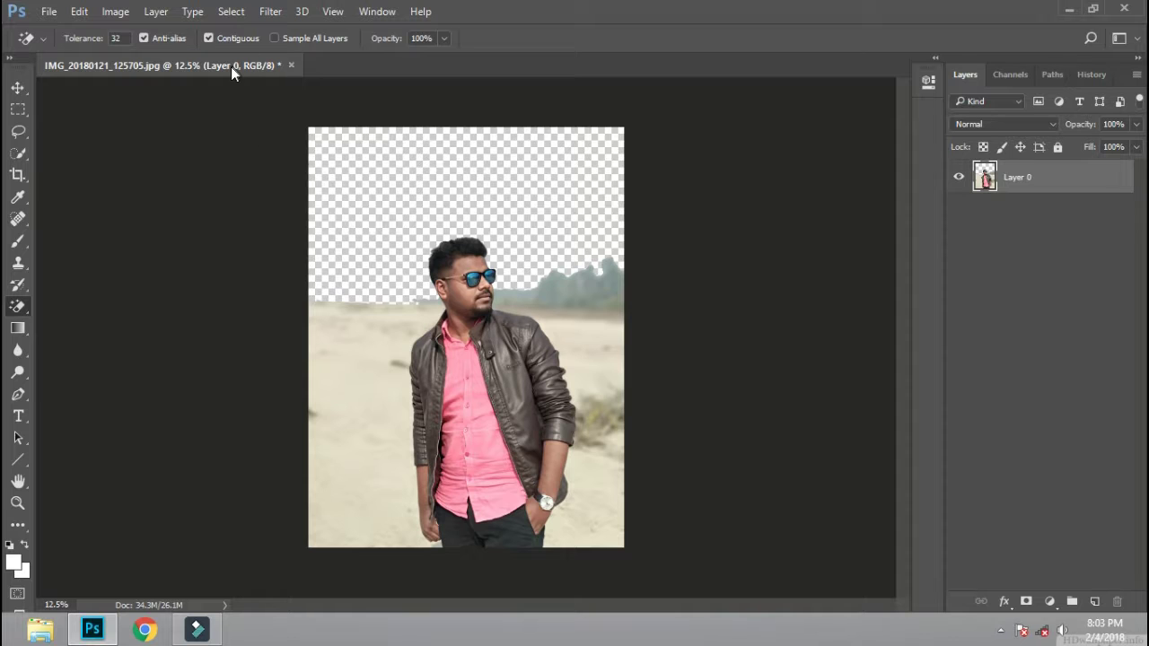
drag(231, 66, 293, 105)
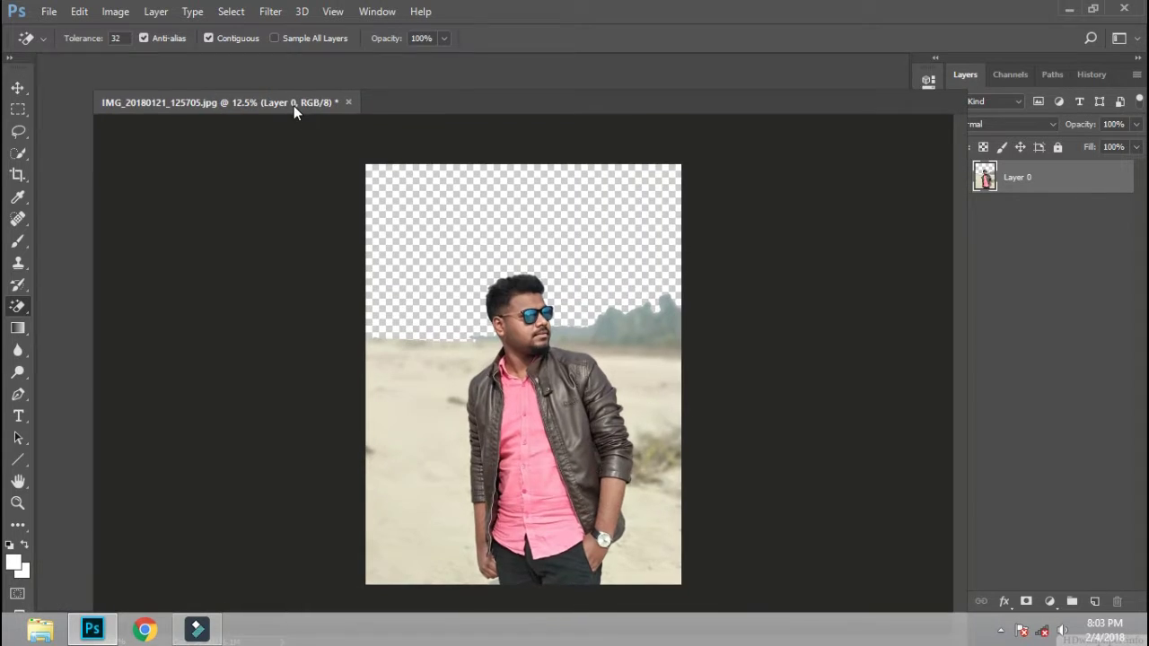
Browse to the 26-01-18 image folder under EDIT PHOTOS on drive E
double_click(561, 196)
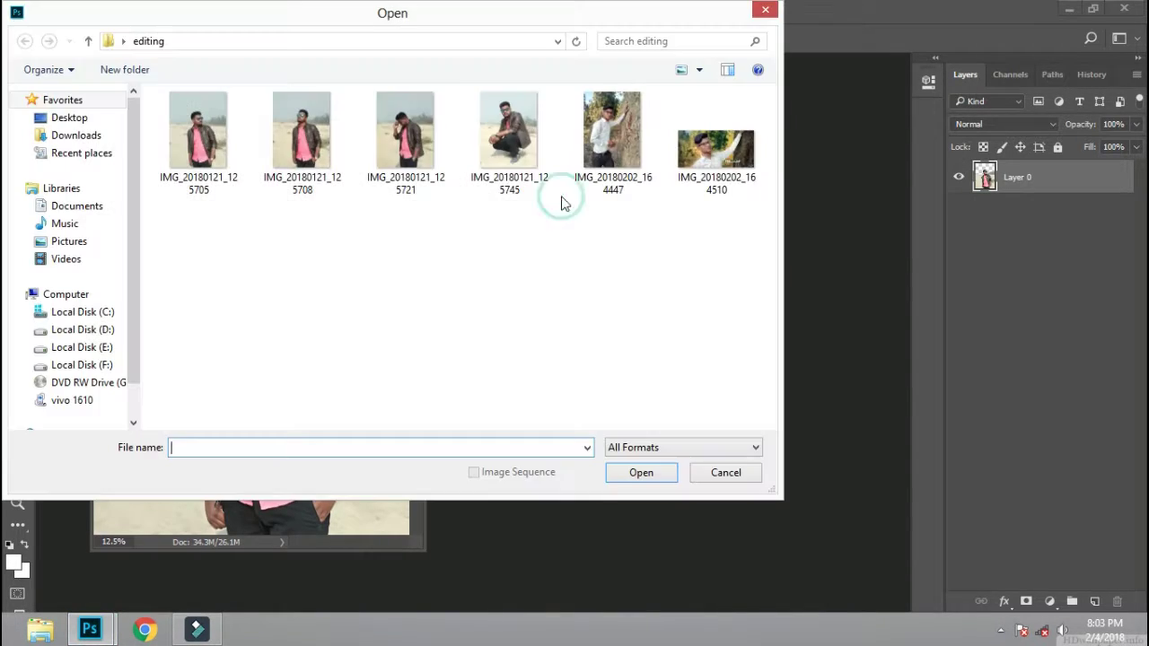
click(90, 135)
click(81, 346)
double_click(196, 135)
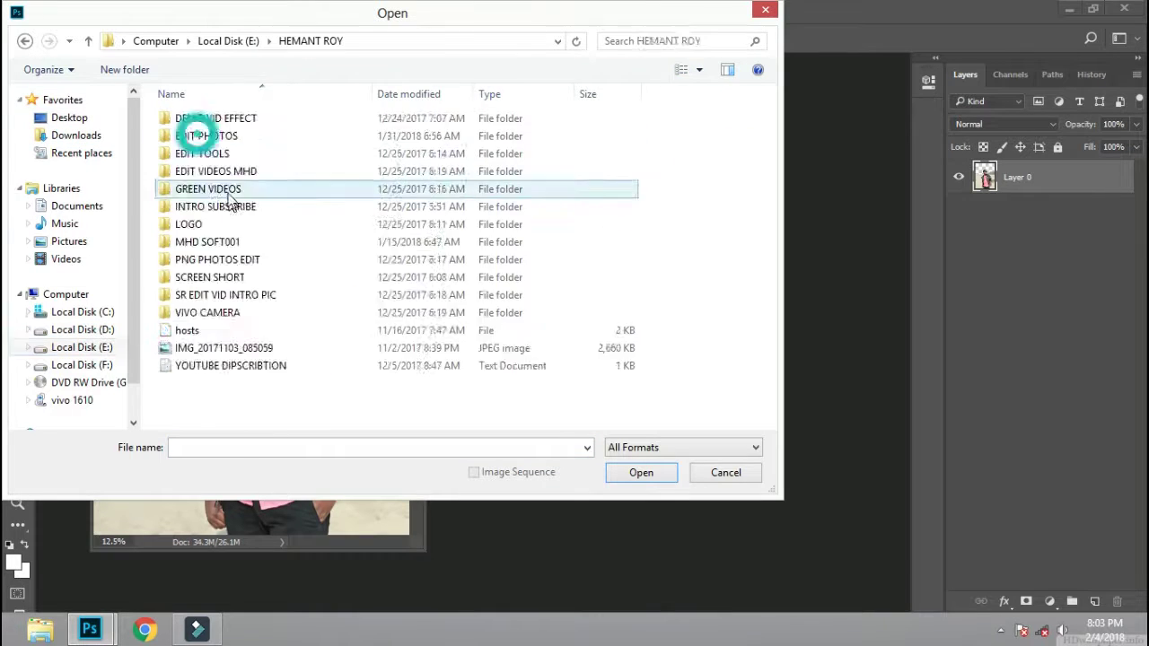
scroll(285, 244, down, 2)
scroll(285, 244, down, 5)
scroll(284, 244, up, 8)
double_click(270, 152)
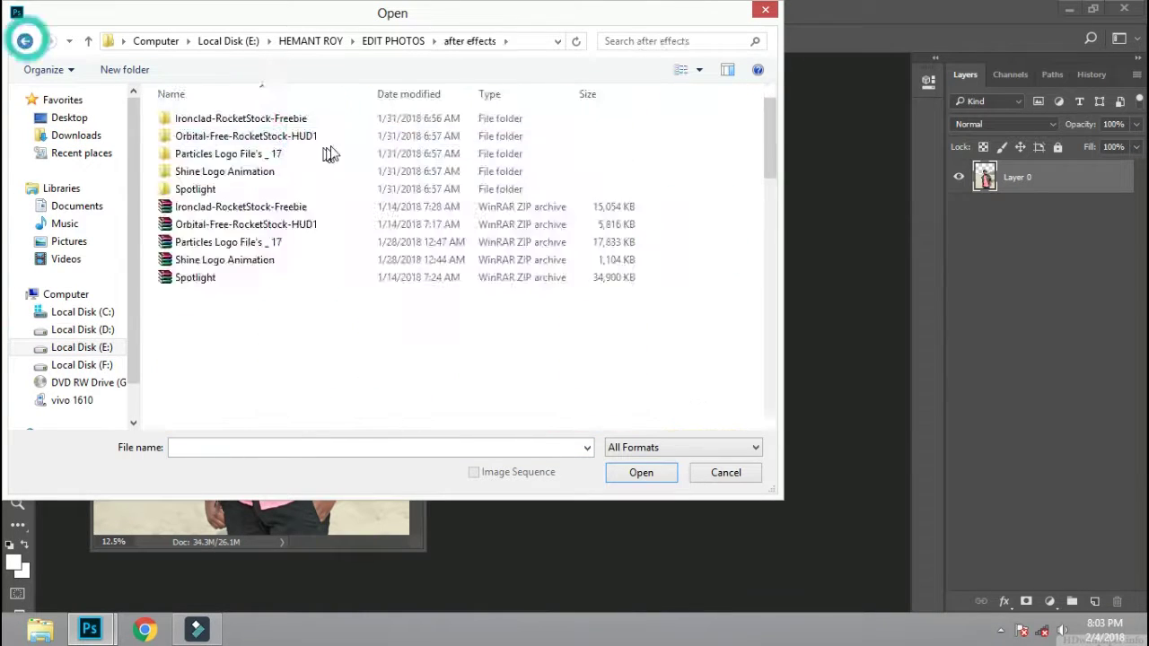
key(BackSpace)
key(Return)
key(BackSpace)
key(Return)
Open the golden sunset photo Ch2anyJWwAAeDSc as a second document
scroll(514, 288, down, 1)
scroll(517, 339, up, 1)
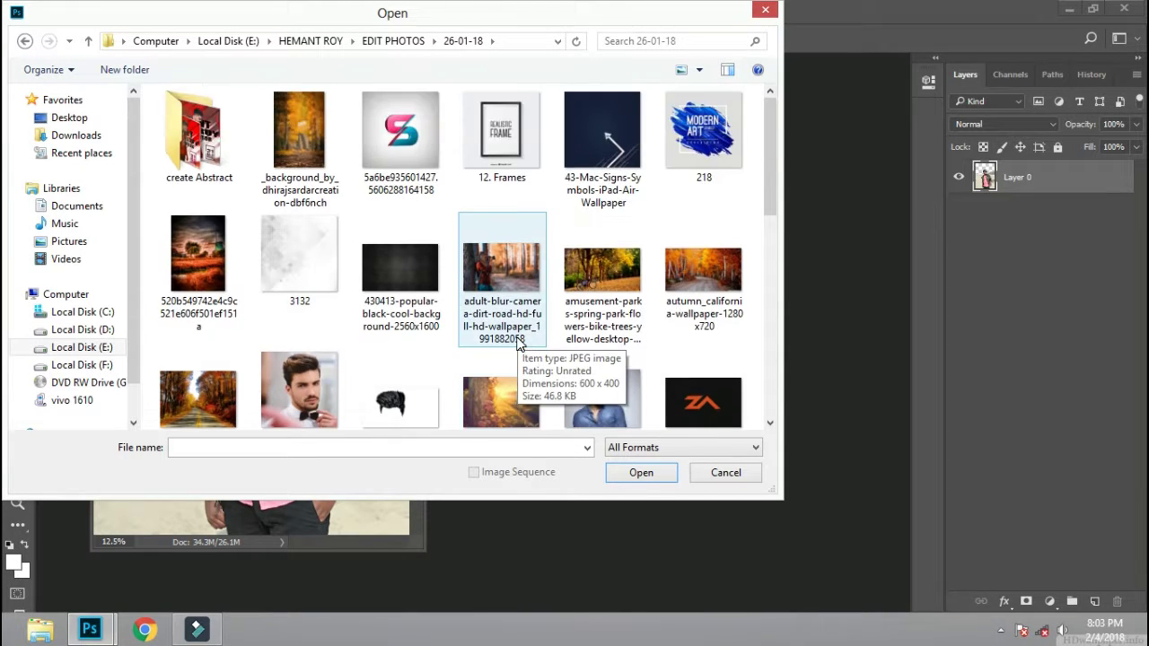
scroll(518, 344, down, 2)
scroll(628, 305, down, 1)
scroll(422, 284, up, 1)
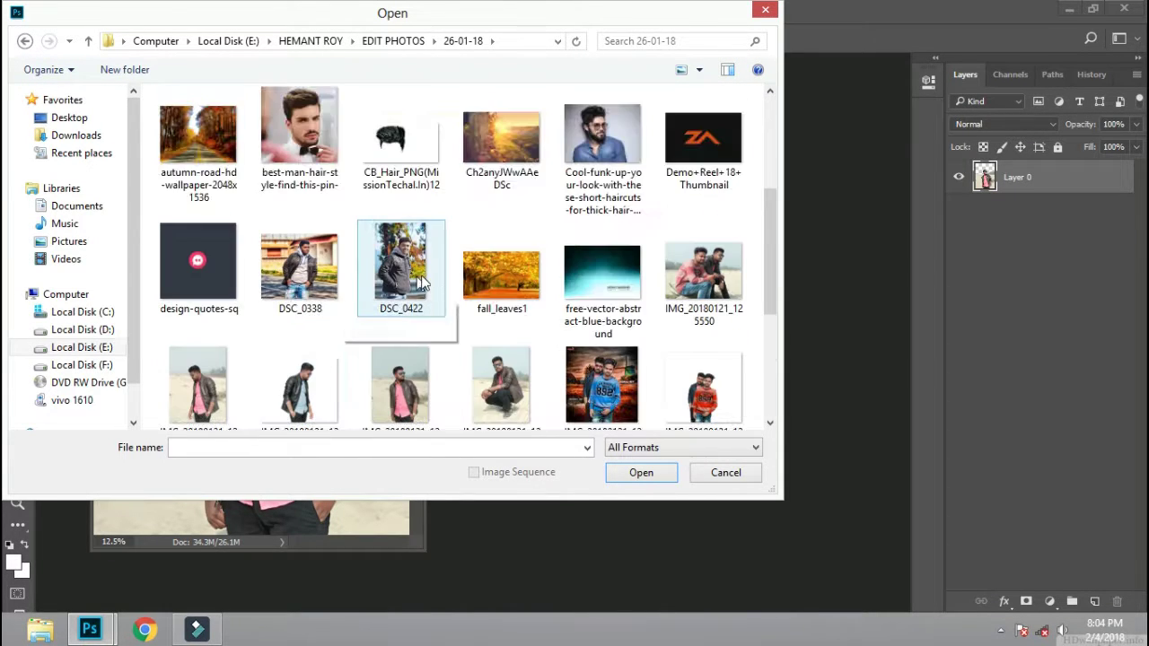
scroll(501, 129, up, 1)
double_click(501, 261)
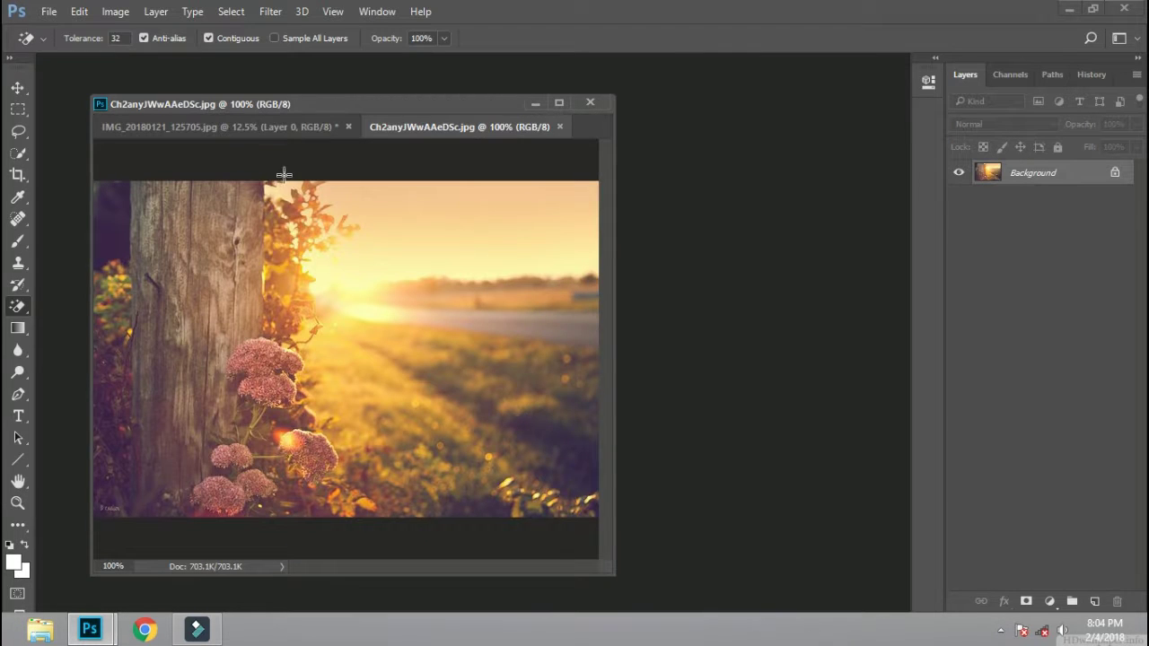
Copy the sunset photo into the portrait with the Move tool and close the sunset file
drag(403, 127, 478, 211)
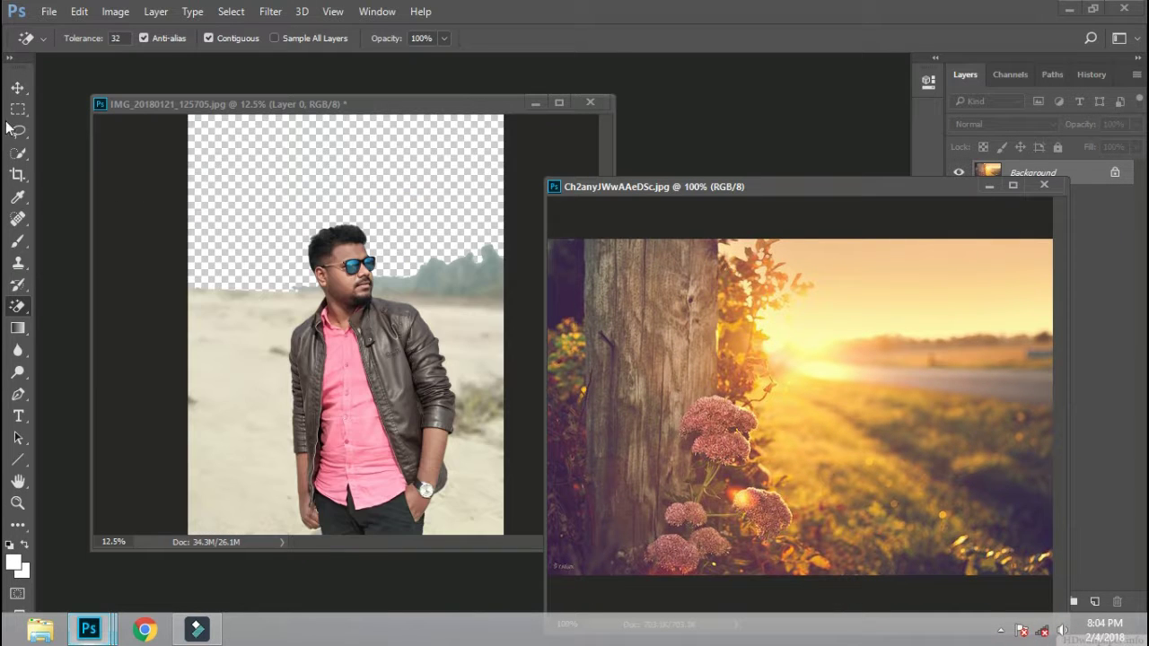
click(18, 87)
drag(826, 296, 252, 218)
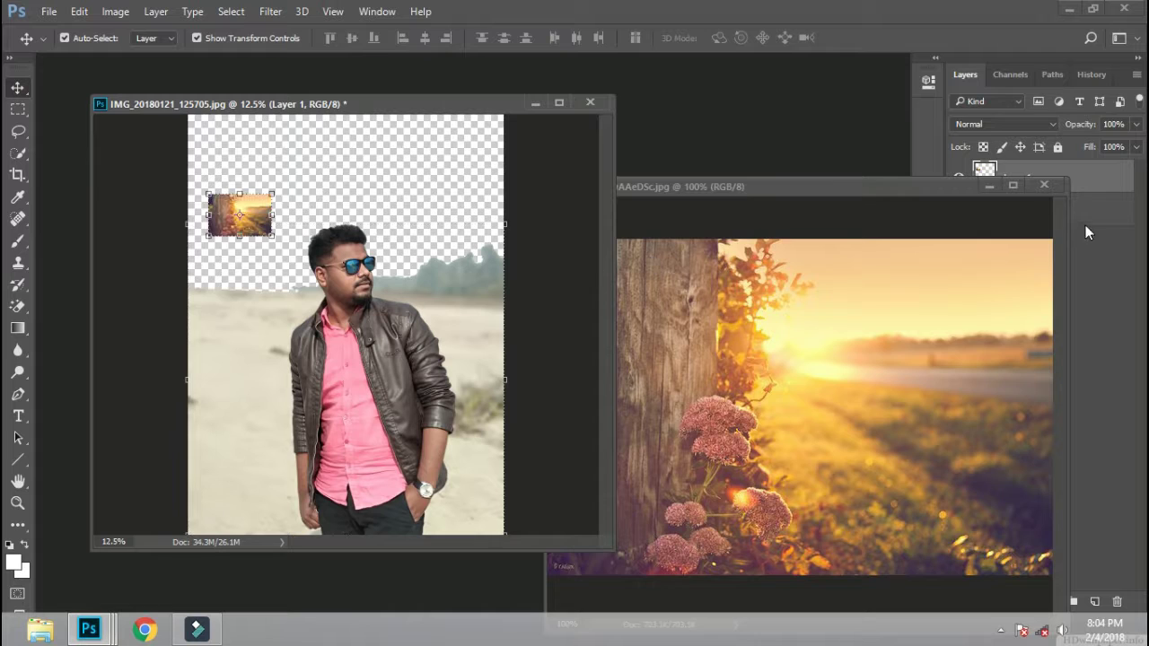
click(1040, 187)
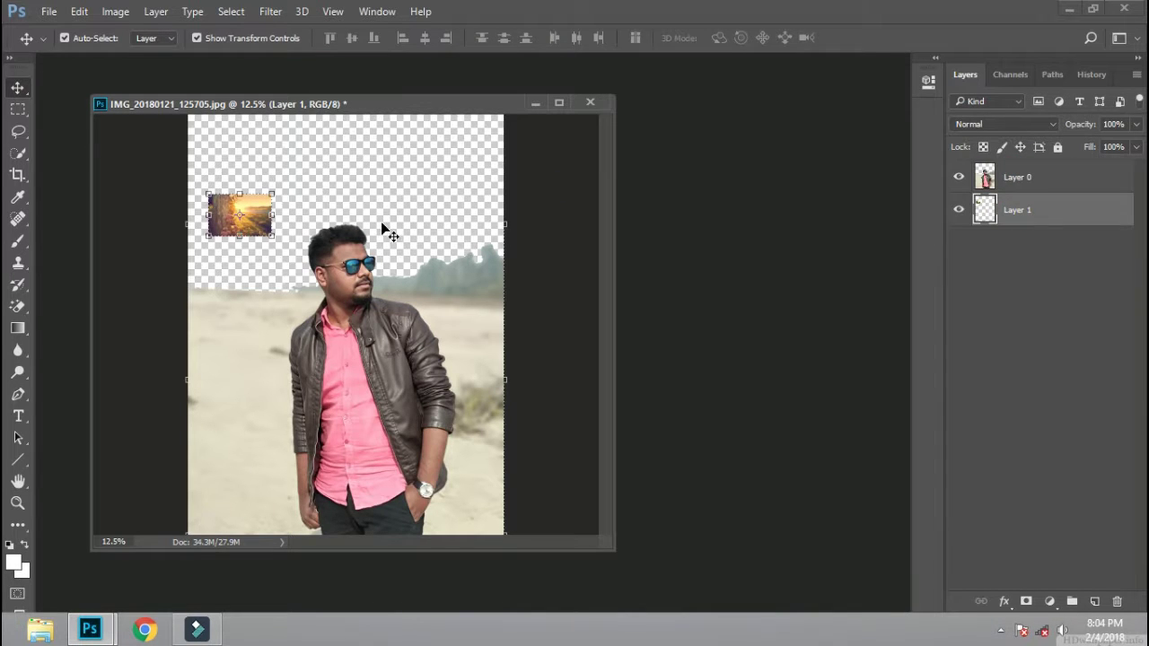
Scale and reposition the sunset layer so it covers most of the canvas
drag(275, 241, 487, 347)
mouse_move(438, 253)
mouse_down()
mouse_move(282, 133)
mouse_move(241, 133)
mouse_up()
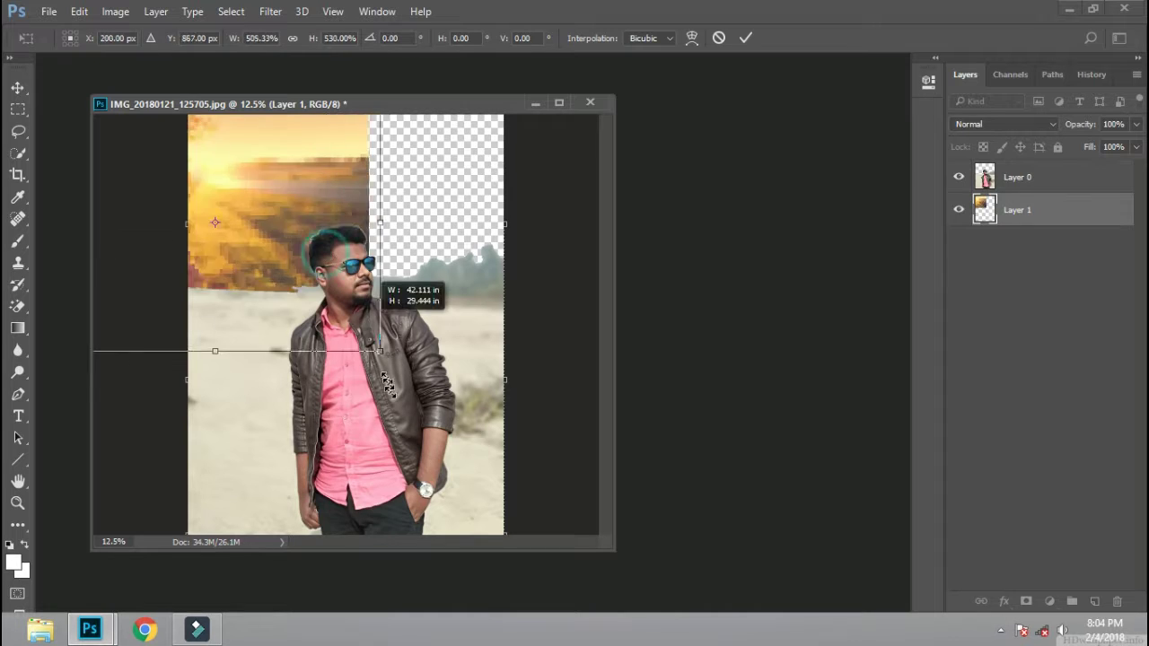
drag(325, 251, 541, 525)
drag(431, 171, 338, 193)
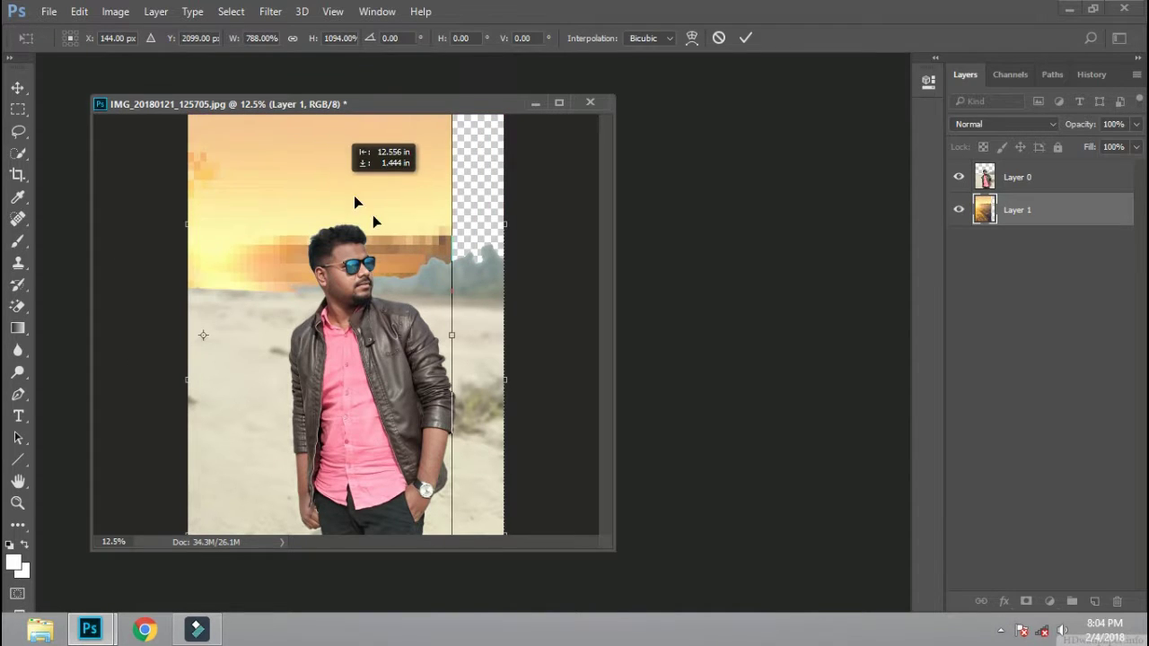
drag(453, 344, 589, 380)
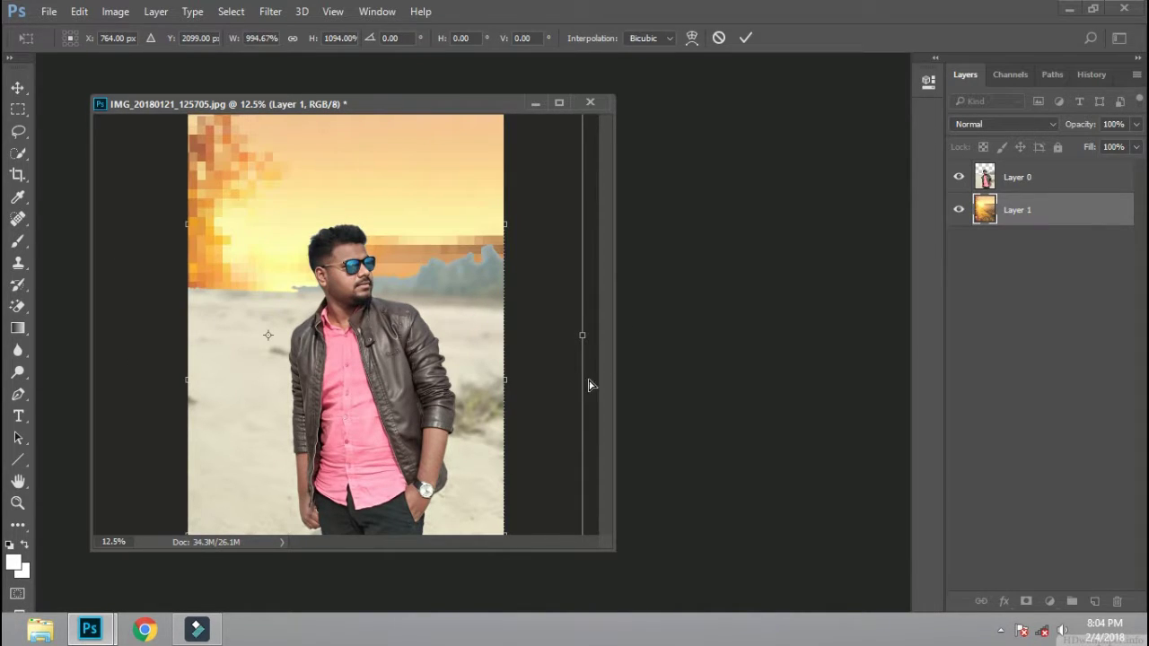
key(ctrl+minus)
drag(464, 446, 490, 486)
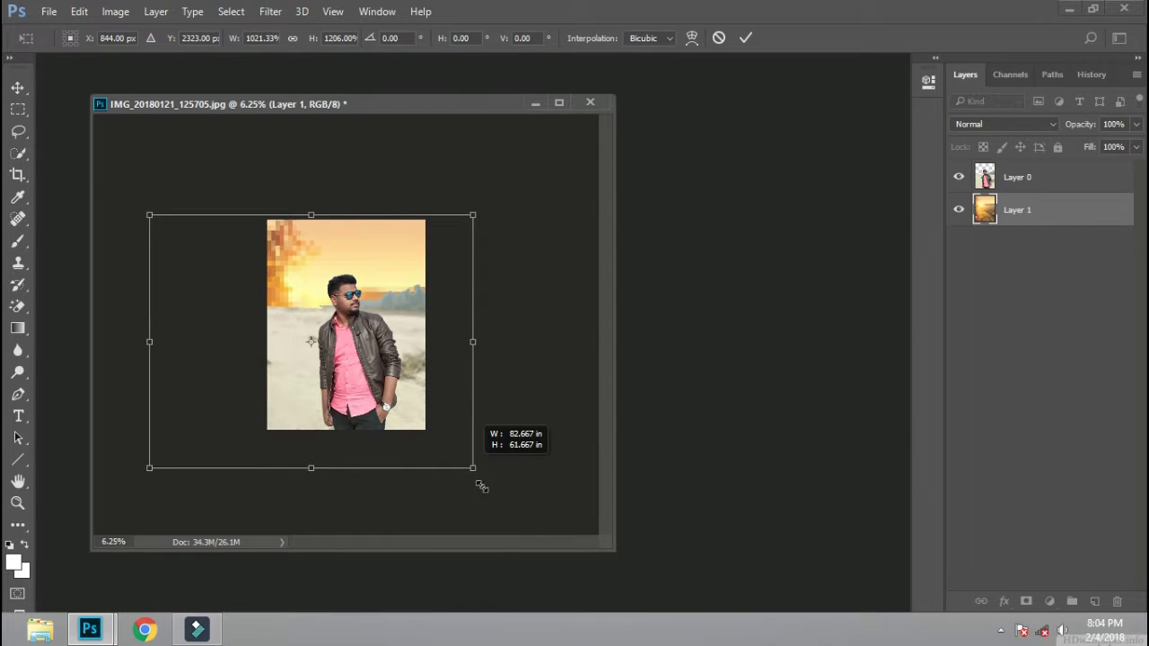
drag(328, 244, 292, 230)
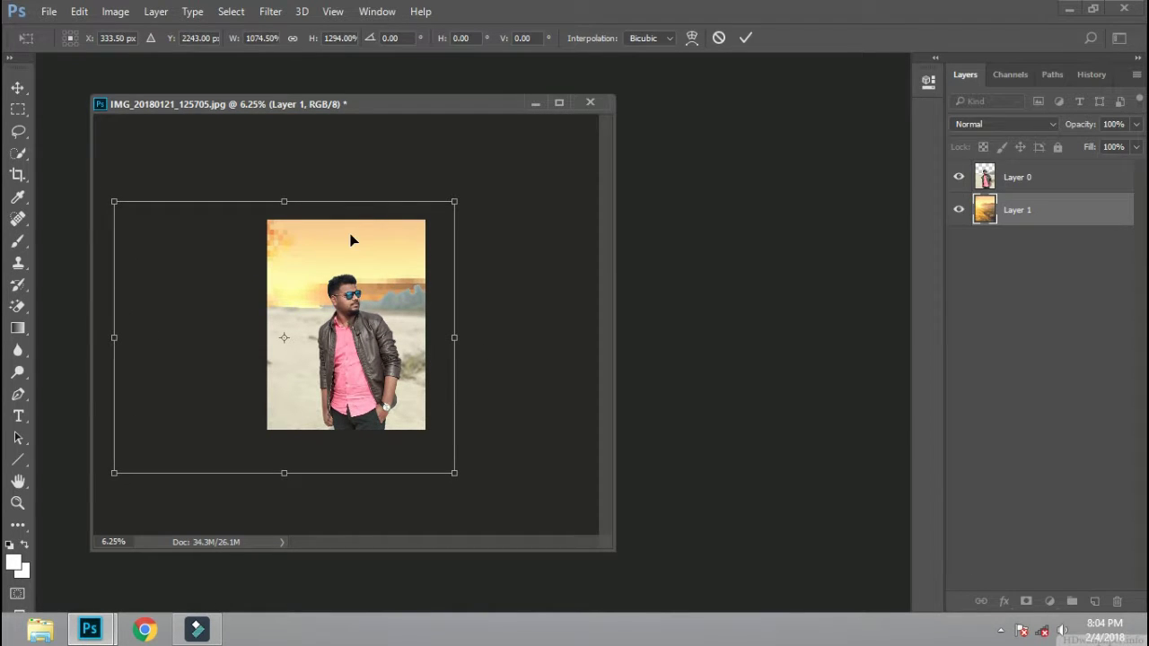
key(Return)
Enlarge the sunset layer further so it also covers the left side
drag(395, 260, 391, 265)
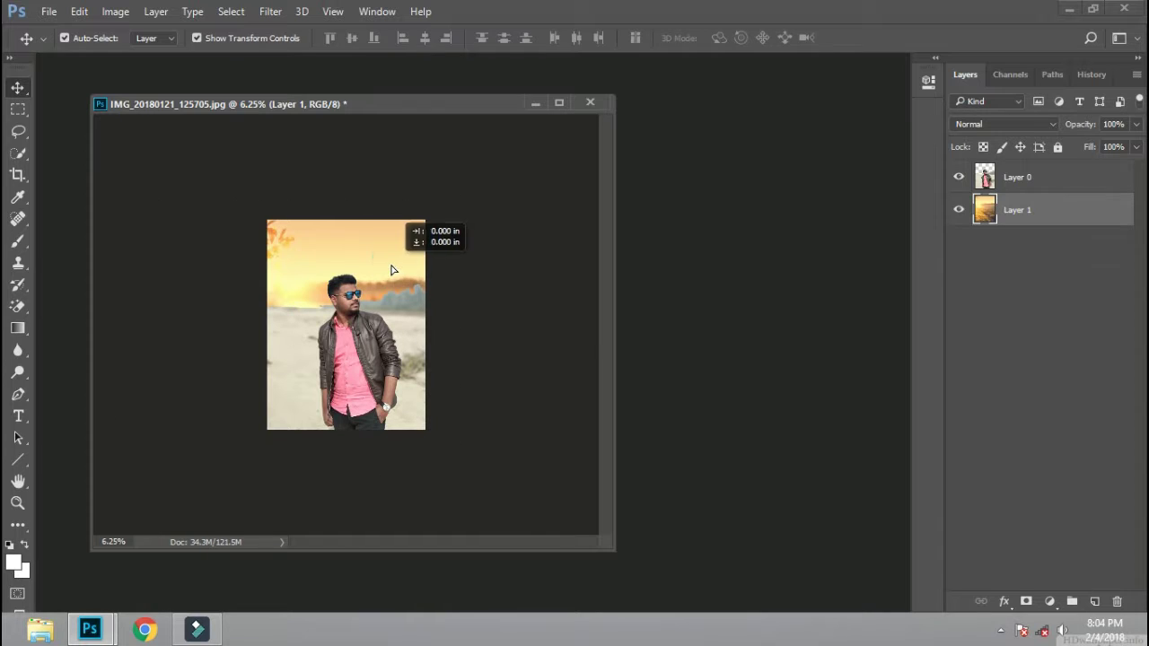
key(ctrl+plus)
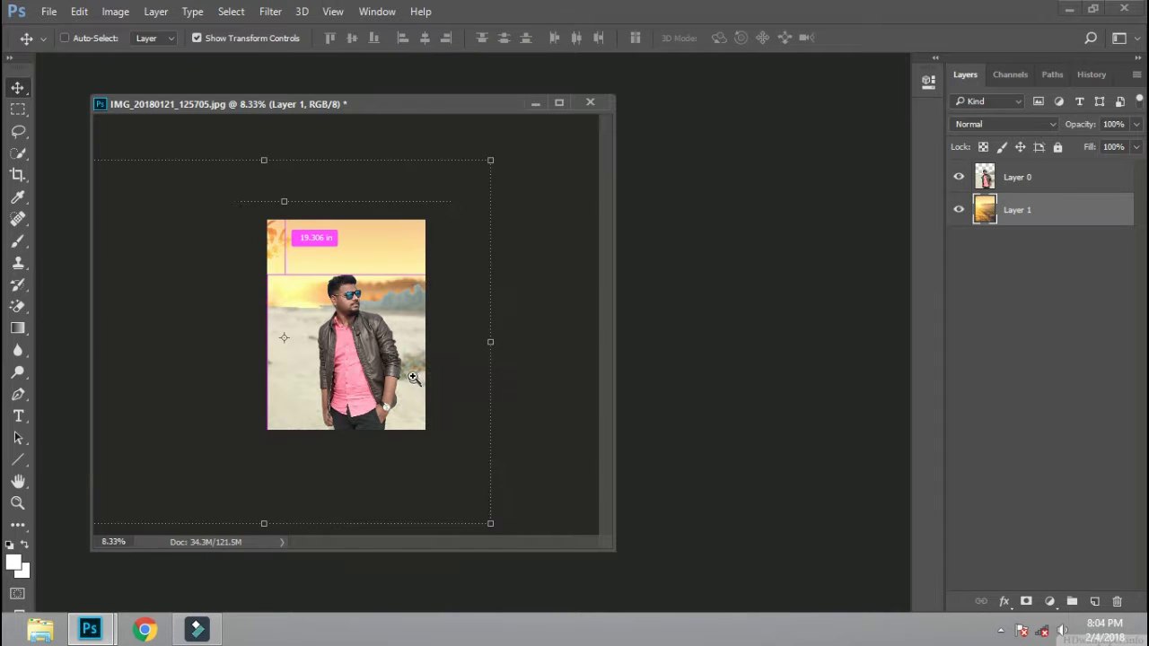
drag(490, 525, 513, 582)
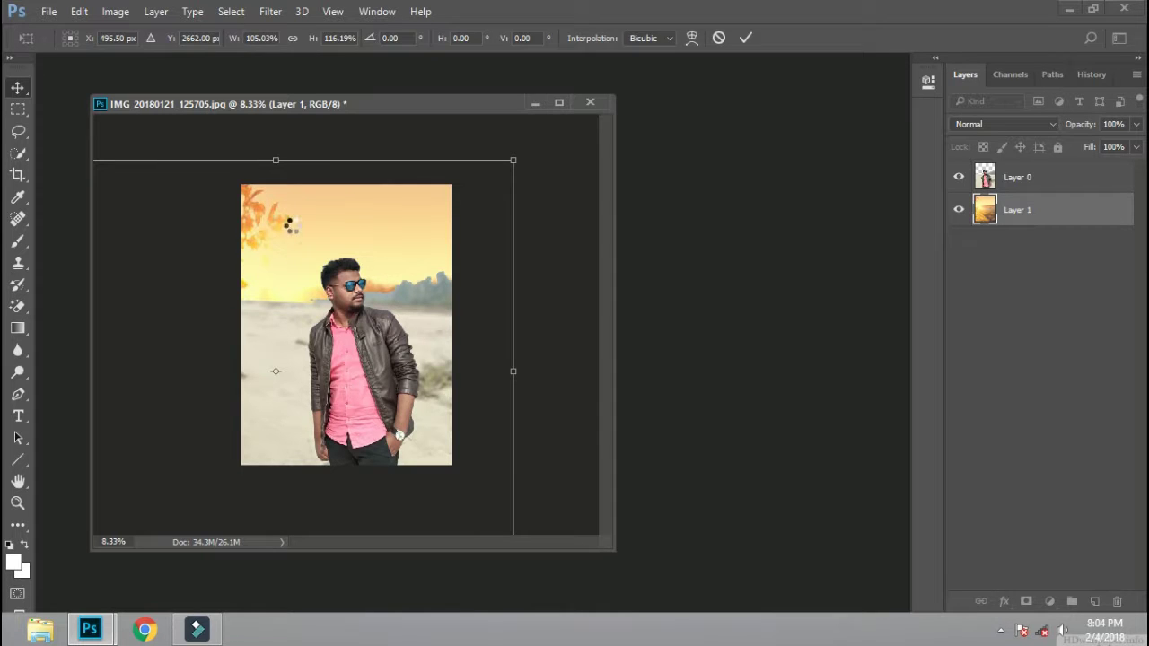
key(Return)
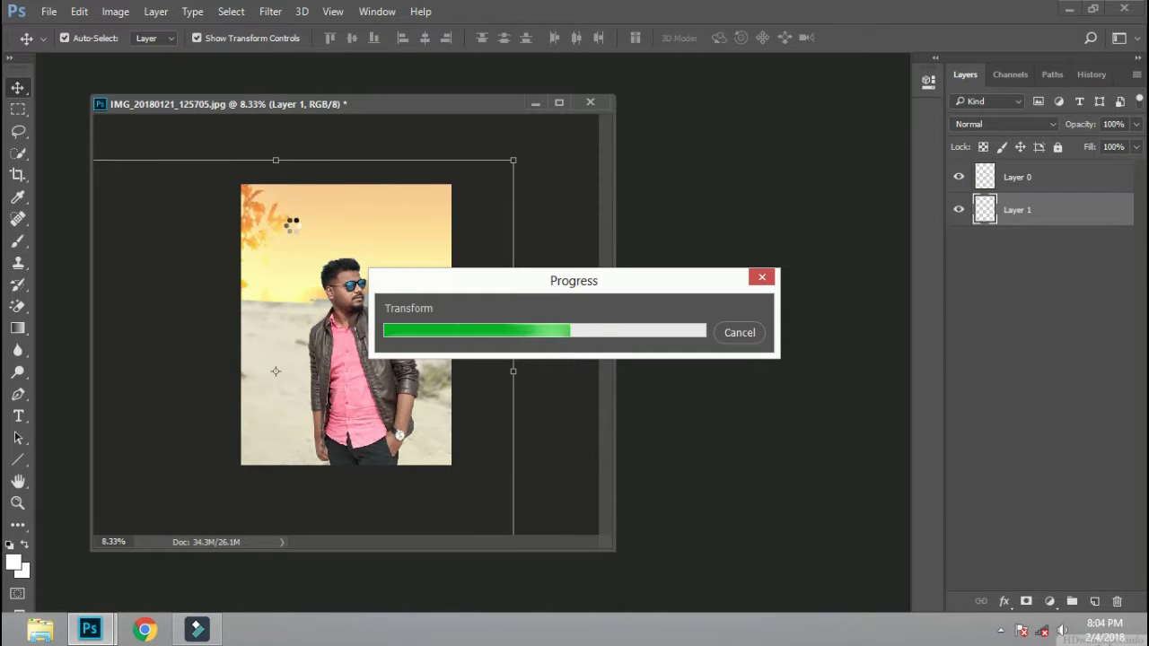
key(ctrl+minus)
key(ctrl+minus)
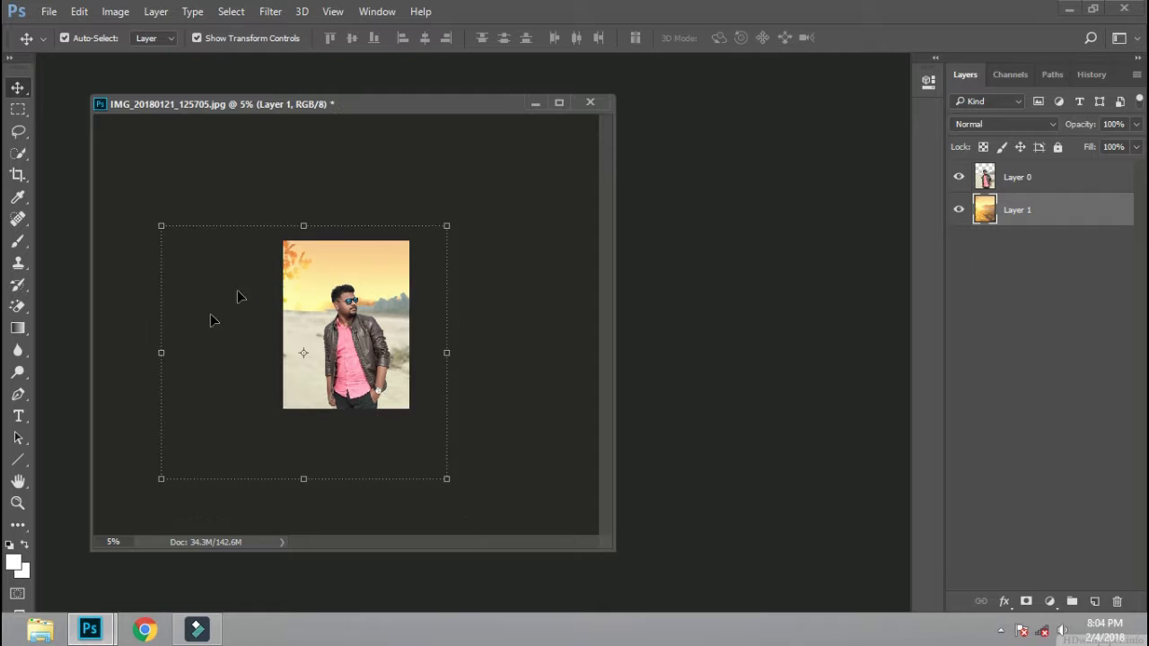
key(ctrl+t)
drag(158, 352, 176, 353)
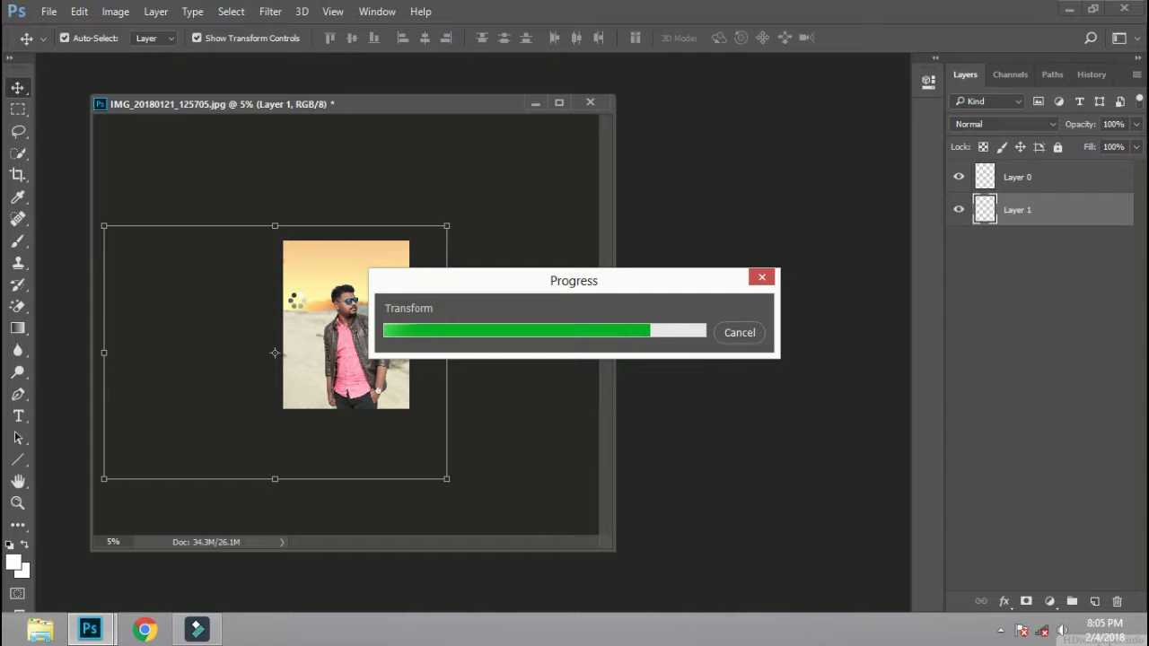
key(ctrl+plus)
Erase the old background left of the man's face with a soft Eraser brush
key(ctrl+plus)
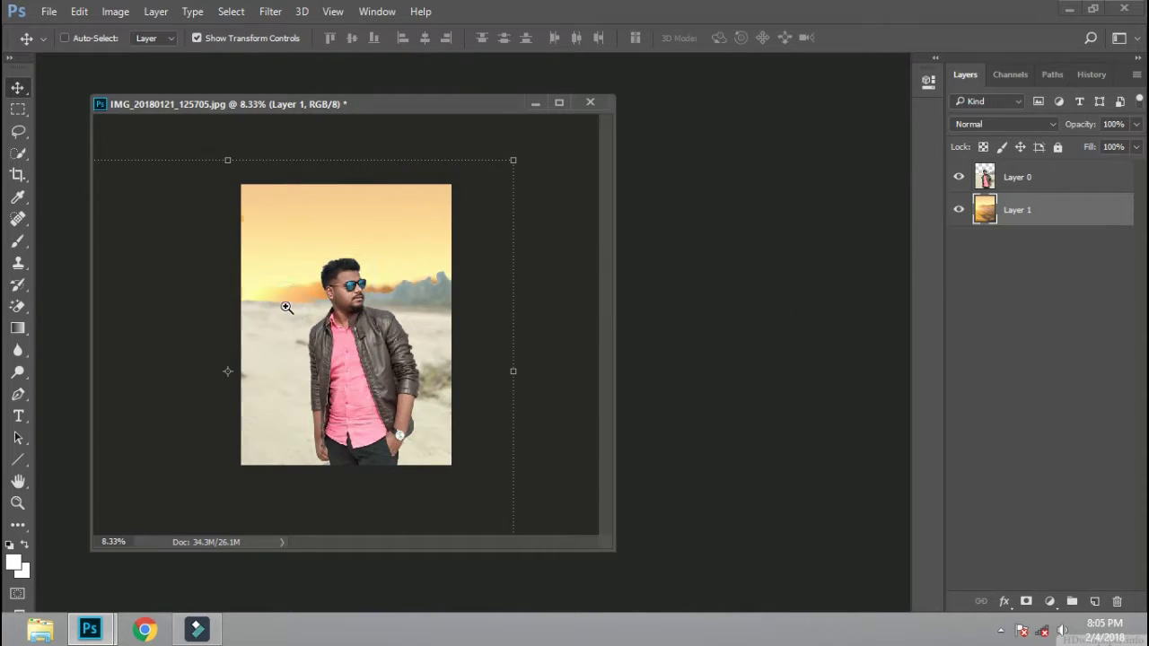
key(ctrl+plus)
key(ctrl+plus)
click(269, 334)
click(229, 328)
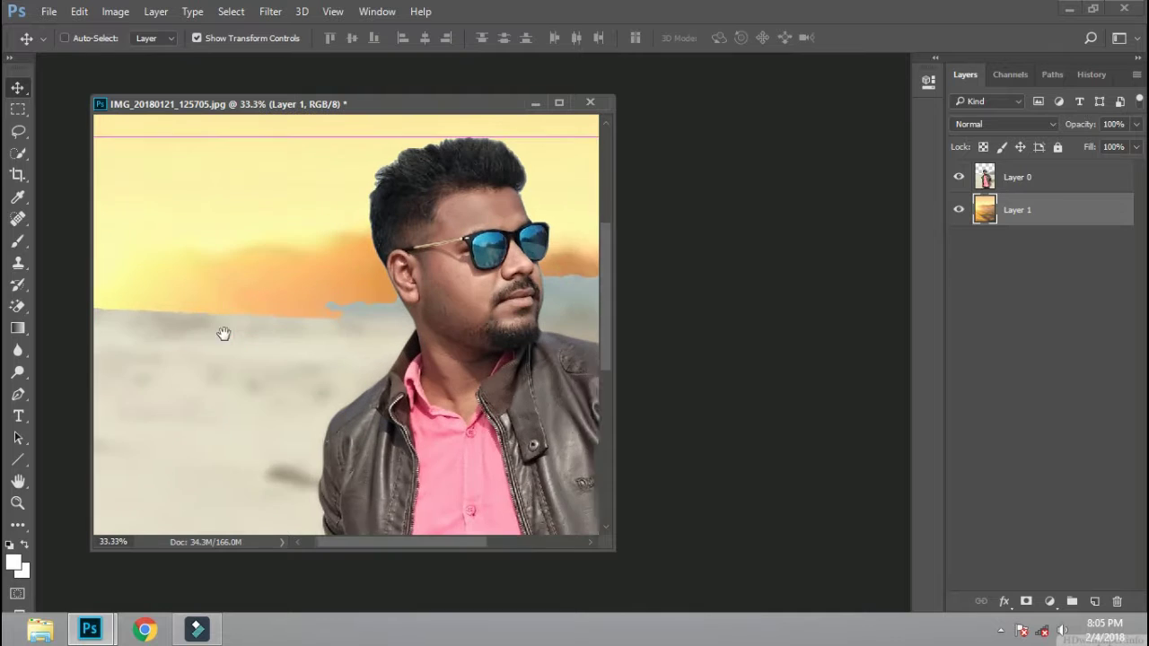
click(17, 308)
right_click(332, 361)
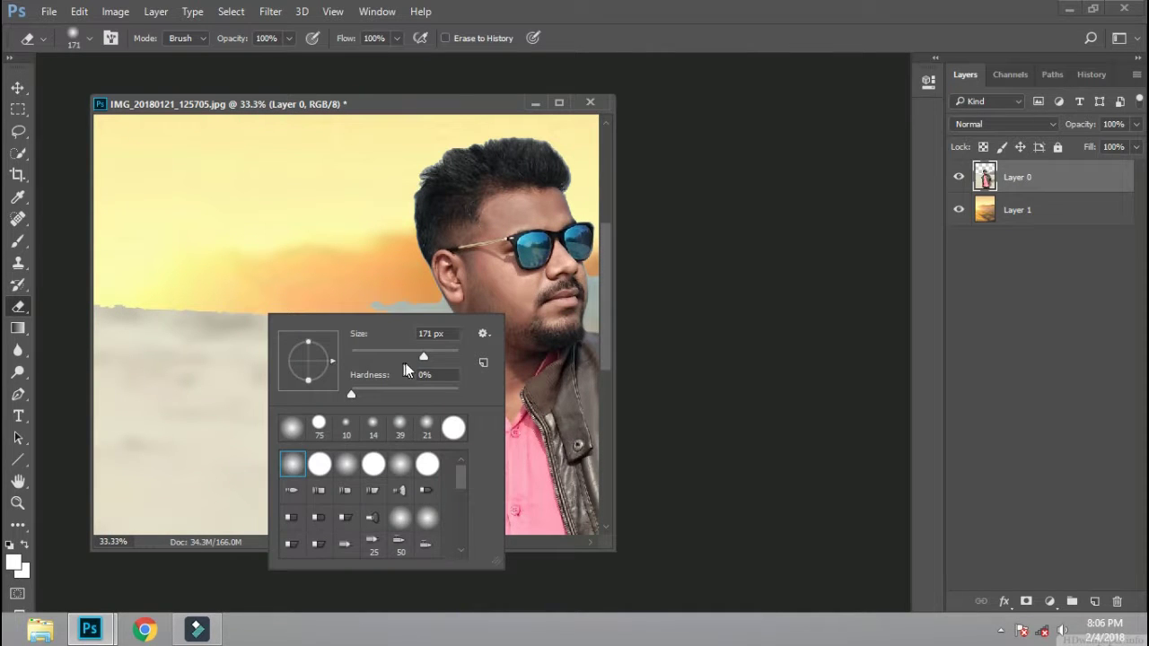
click(239, 311)
drag(239, 310, 331, 317)
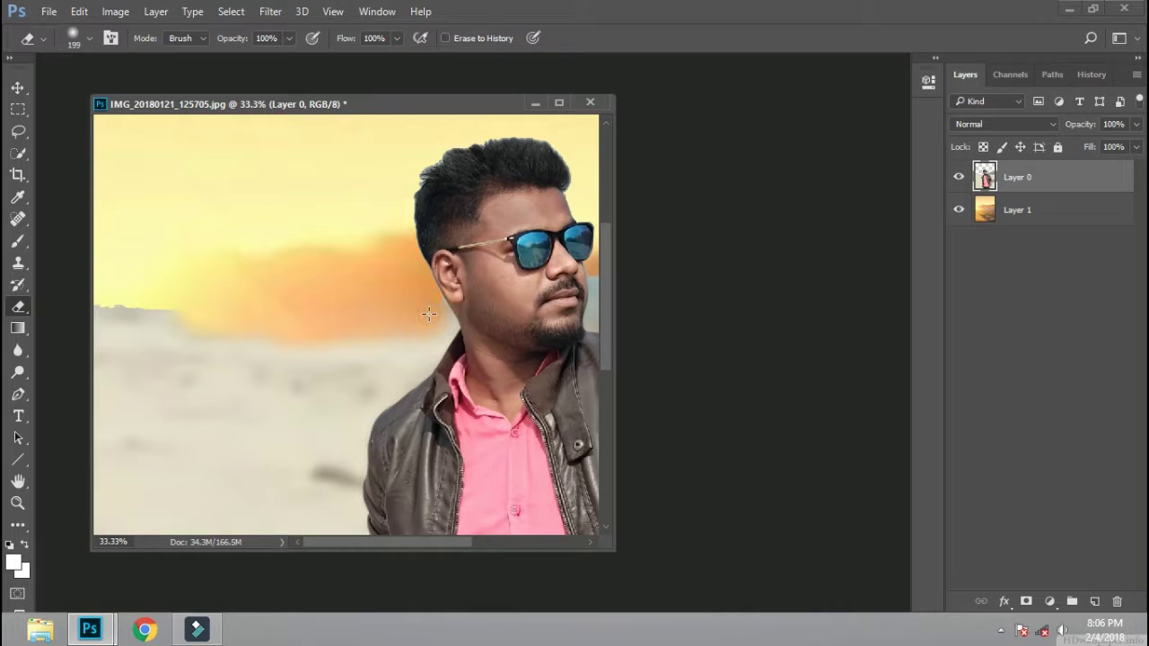
Erase the remaining background above the sand and the blue-grey hills right of the man
drag(178, 309, 308, 306)
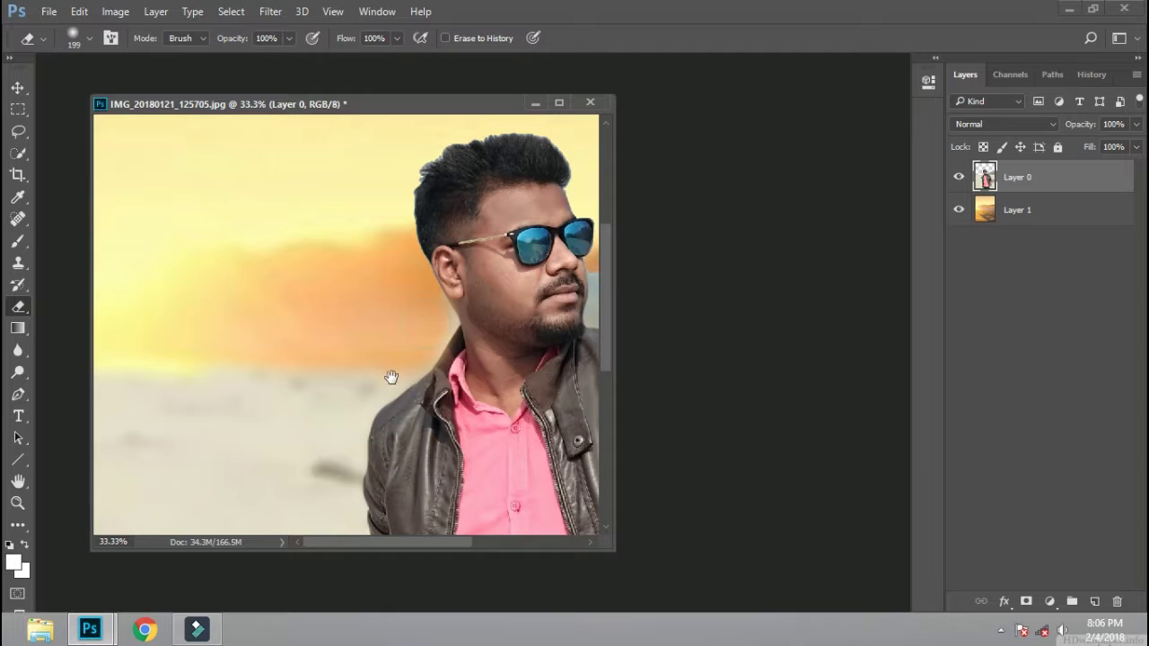
scroll(389, 380, right, 5)
mouse_move(383, 335)
mouse_down()
mouse_move(398, 308)
mouse_move(544, 328)
mouse_move(445, 227)
mouse_up()
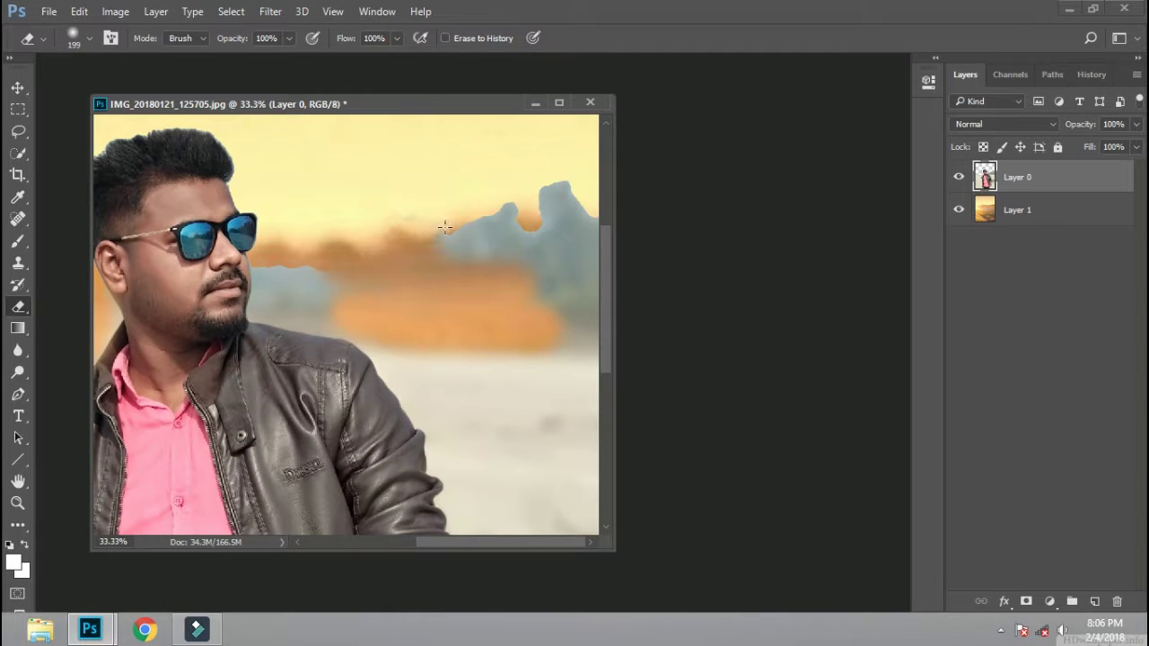
scroll(493, 247, up, 2)
drag(546, 341, 521, 249)
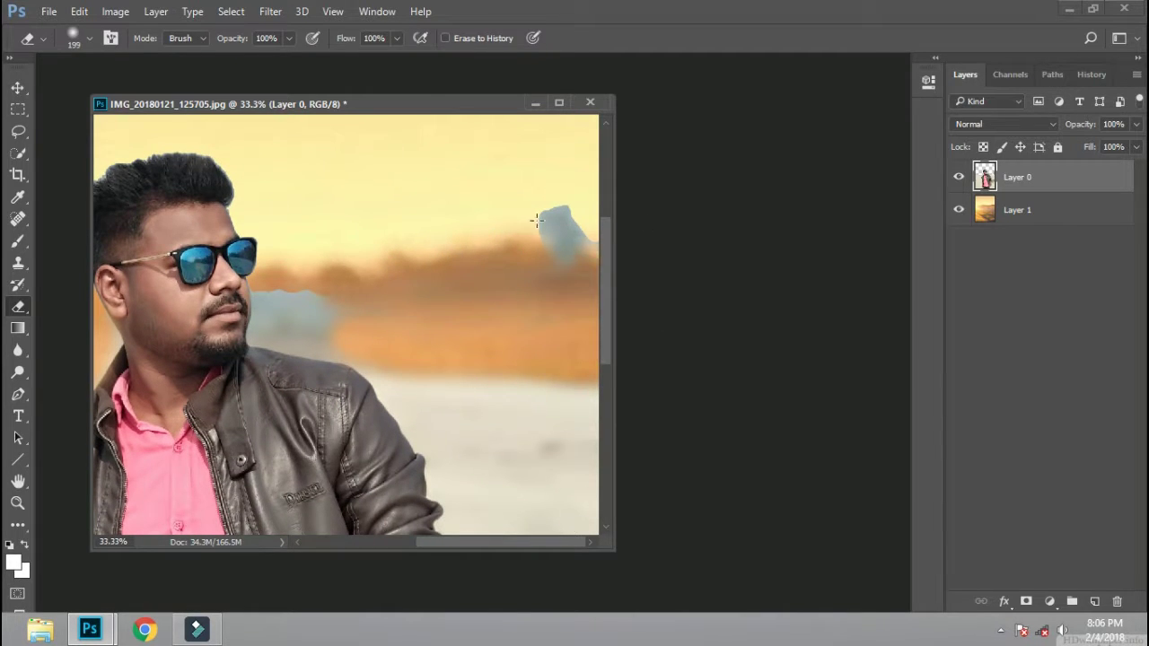
scroll(303, 335, down, 3)
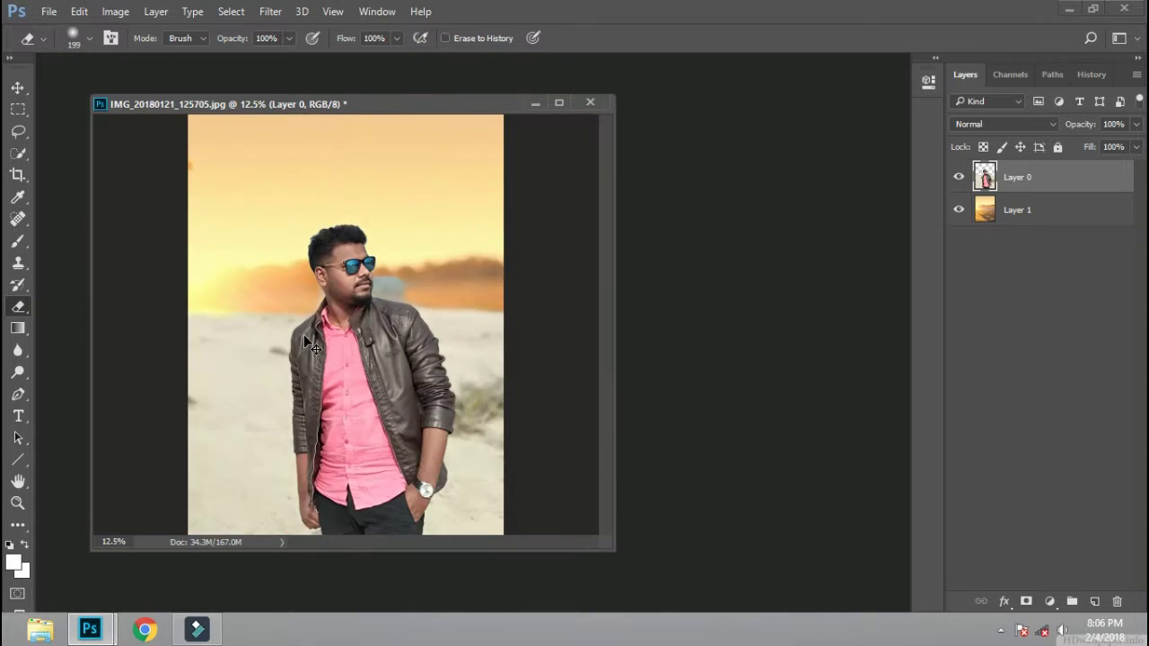
scroll(303, 336, down, 1)
scroll(304, 336, down, 1)
scroll(303, 334, up, 1)
scroll(304, 334, up, 1)
scroll(304, 334, up, 1)
Erase the sand area with a large brush, then the background beside the lips and beard
right_click(513, 352)
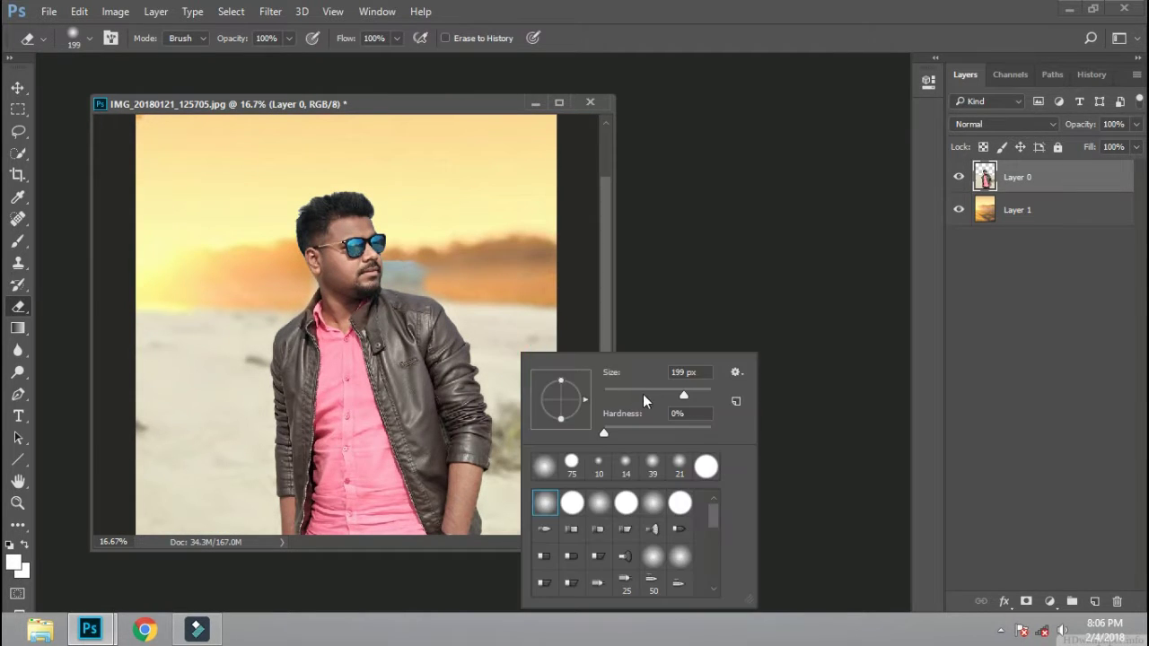
key(Return)
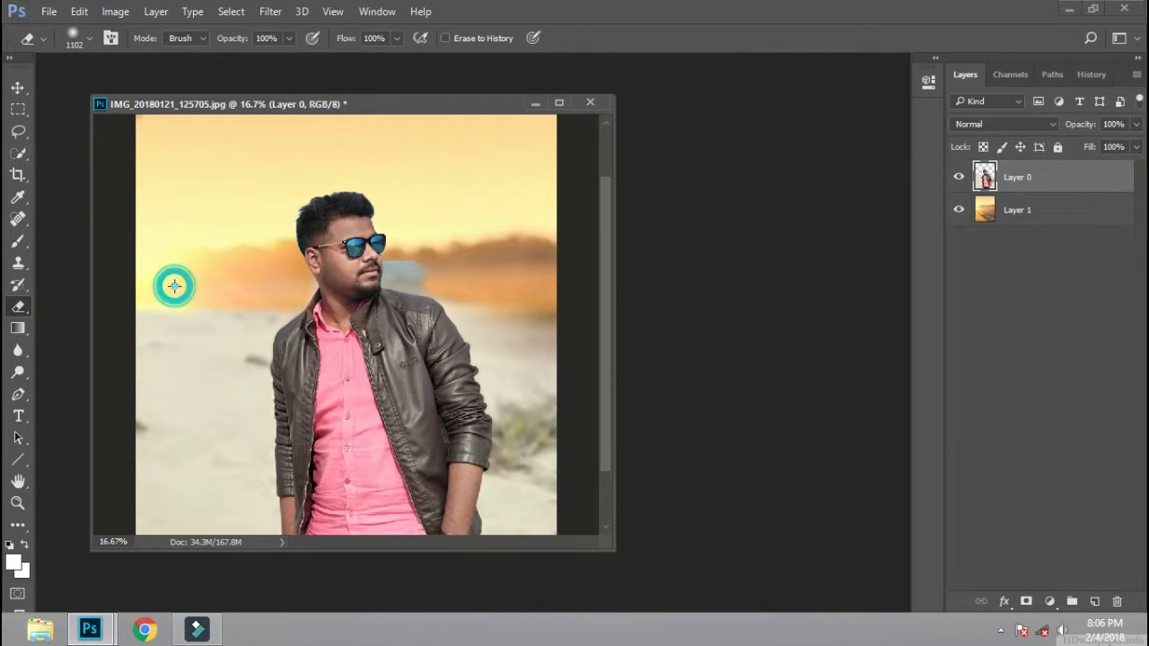
drag(174, 287, 211, 282)
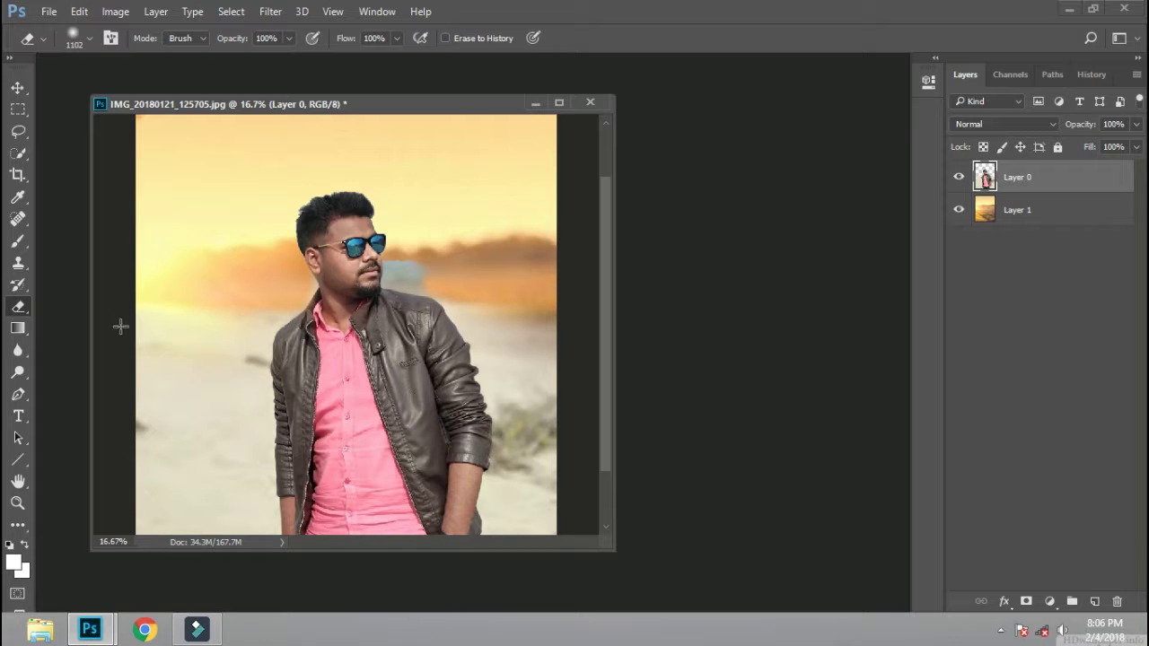
key(ctrl+minus)
key(ctrl+minus)
click(357, 309)
mouse_move(376, 302)
mouse_down()
mouse_move(329, 244)
mouse_move(377, 280)
mouse_up()
right_click(379, 280)
mouse_move(480, 316)
mouse_down()
mouse_move(383, 314)
mouse_move(328, 355)
mouse_move(462, 359)
mouse_move(287, 235)
mouse_up()
Enlarge the eraser, view the whole photo, and undo the last erase stroke in History
key(ctrl+minus)
key(ctrl+minus)
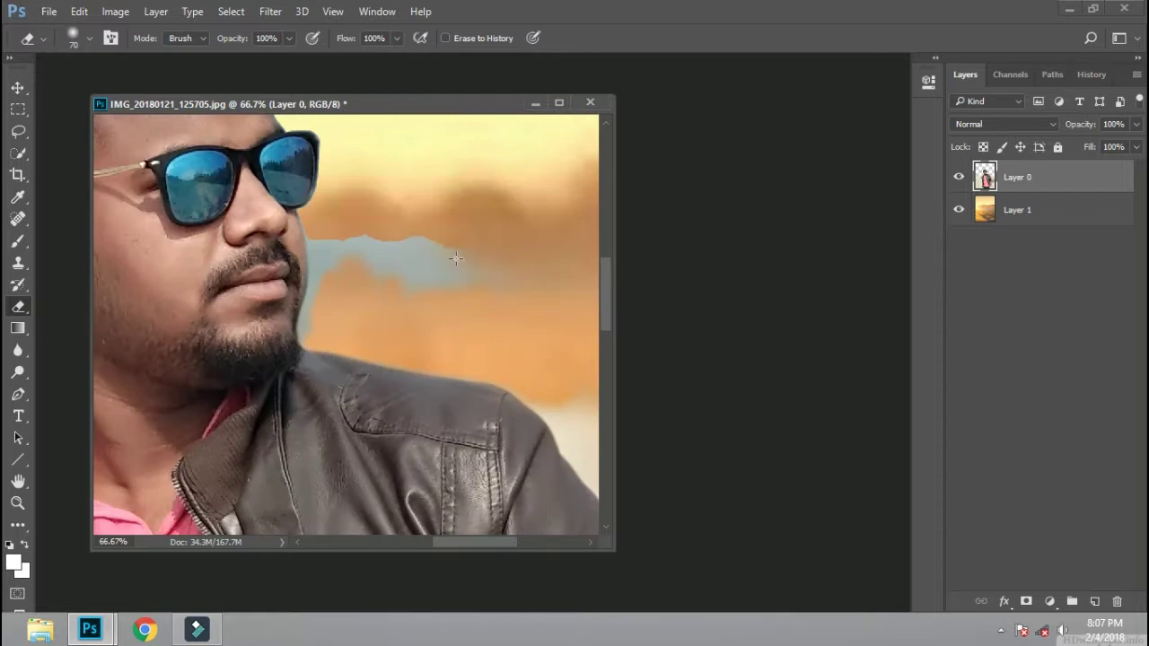
right_click(529, 236)
drag(550, 325, 593, 328)
click(485, 353)
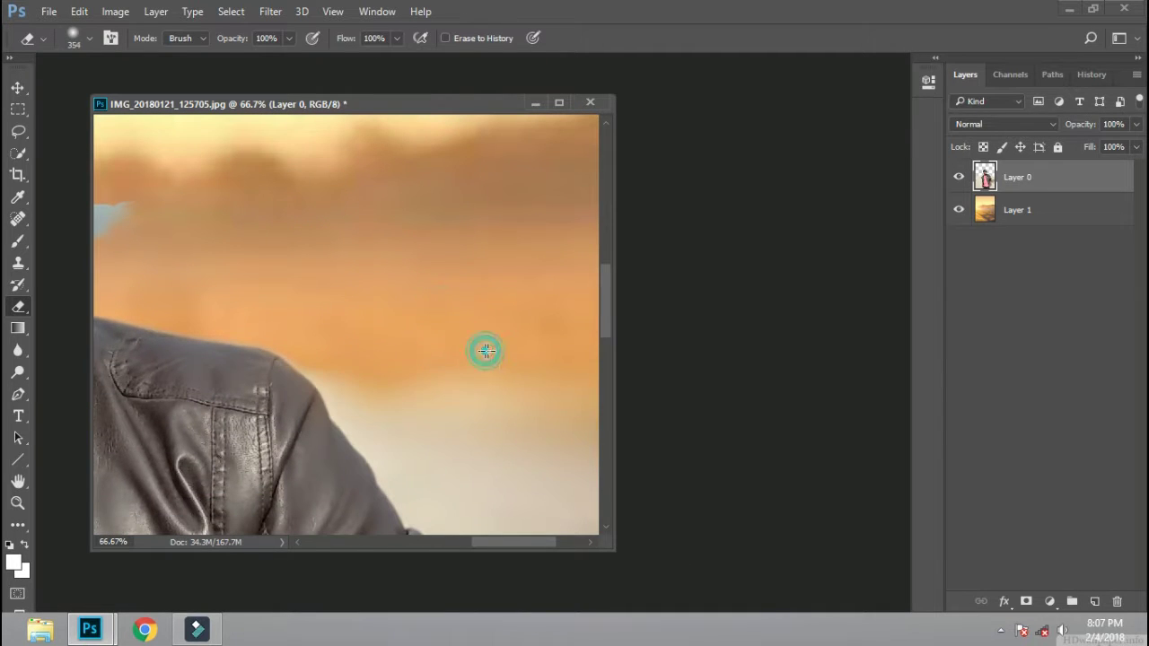
key(ctrl+0)
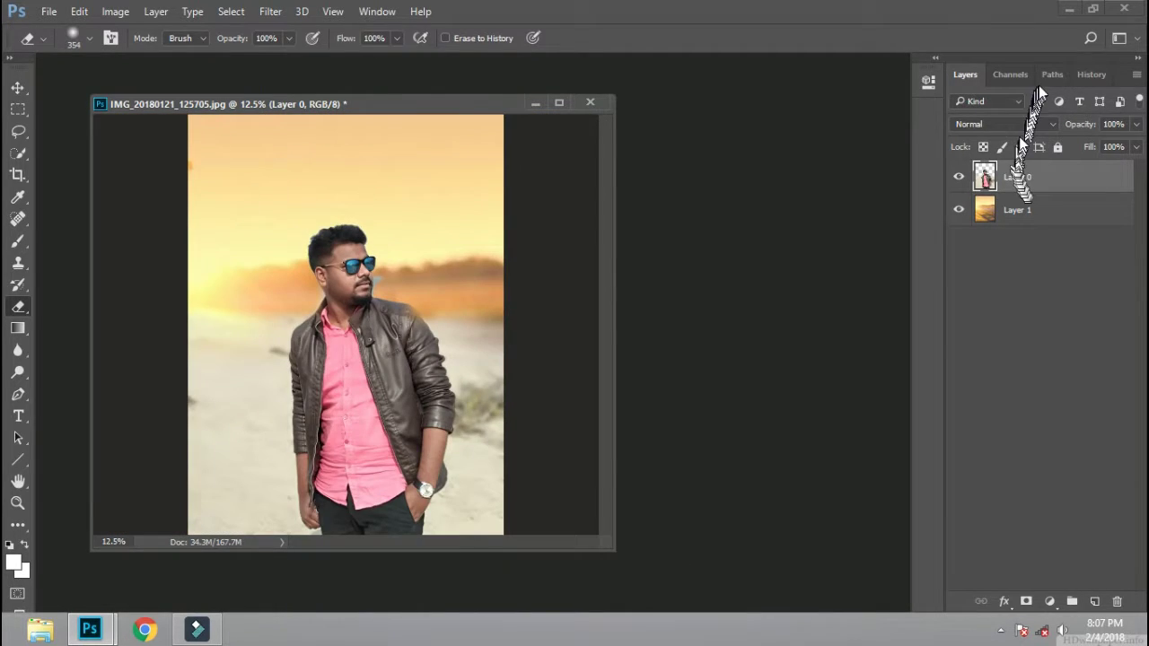
click(1091, 74)
click(1006, 561)
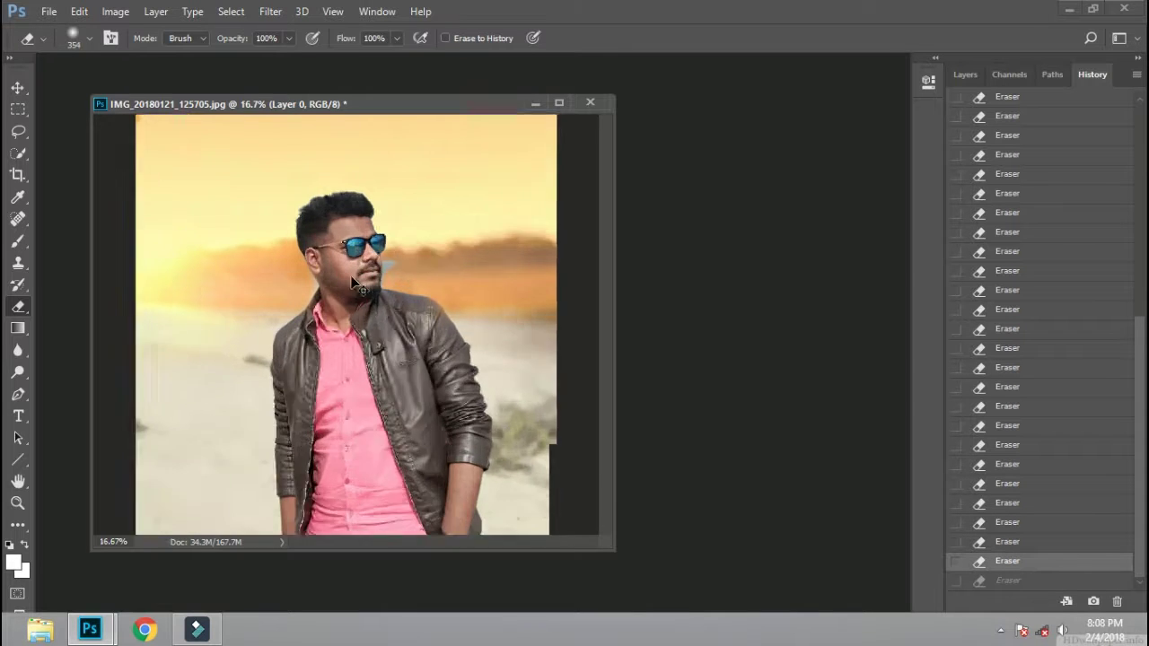
Touch up the neck and shoulder edges with a small eraser
scroll(359, 297, up, 7)
right_click(354, 226)
click(452, 260)
key(Return)
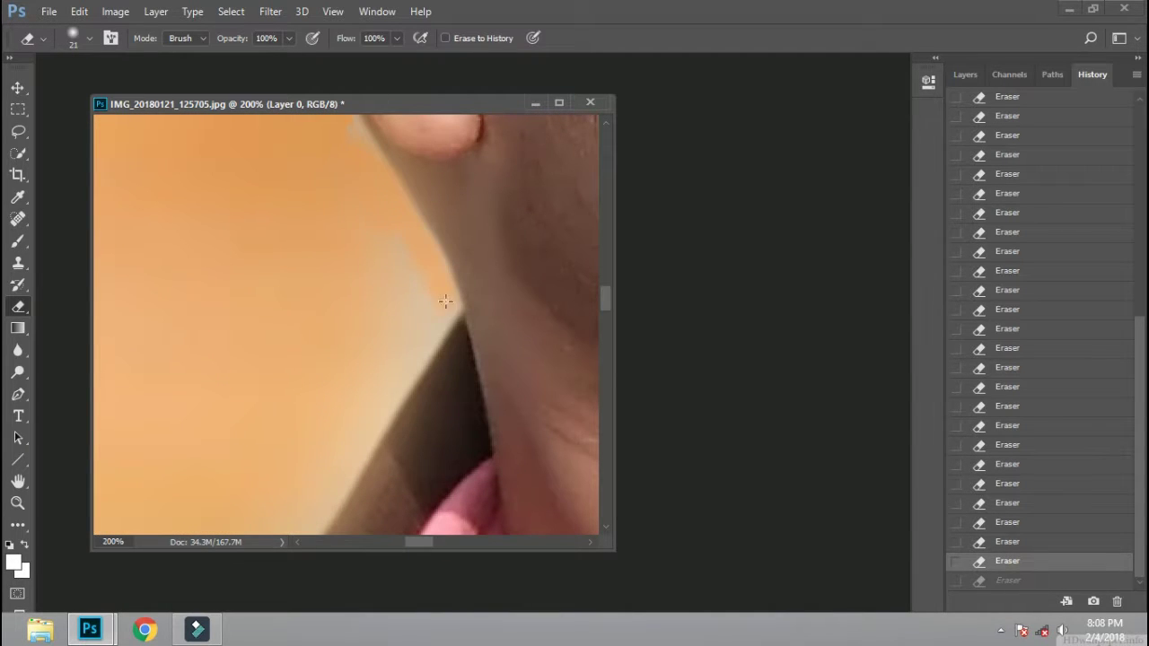
click(446, 301)
mouse_move(429, 265)
mouse_down()
mouse_move(462, 307)
mouse_move(533, 256)
mouse_up()
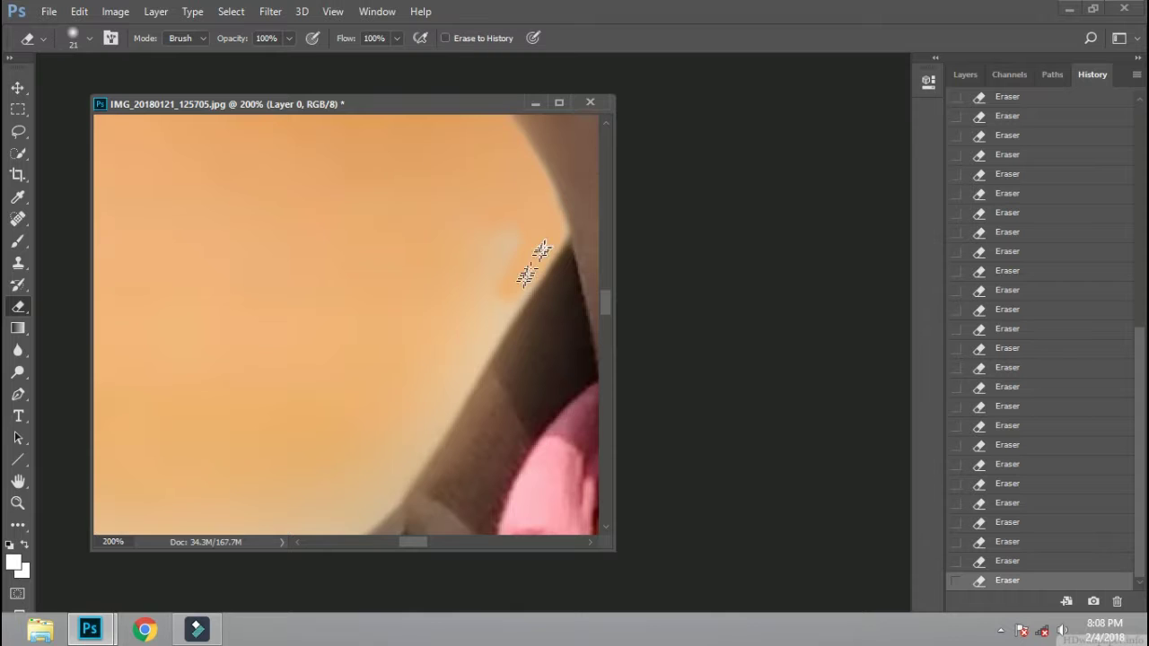
mouse_move(434, 336)
mouse_down()
mouse_move(554, 156)
mouse_move(457, 203)
mouse_up()
right_click(457, 202)
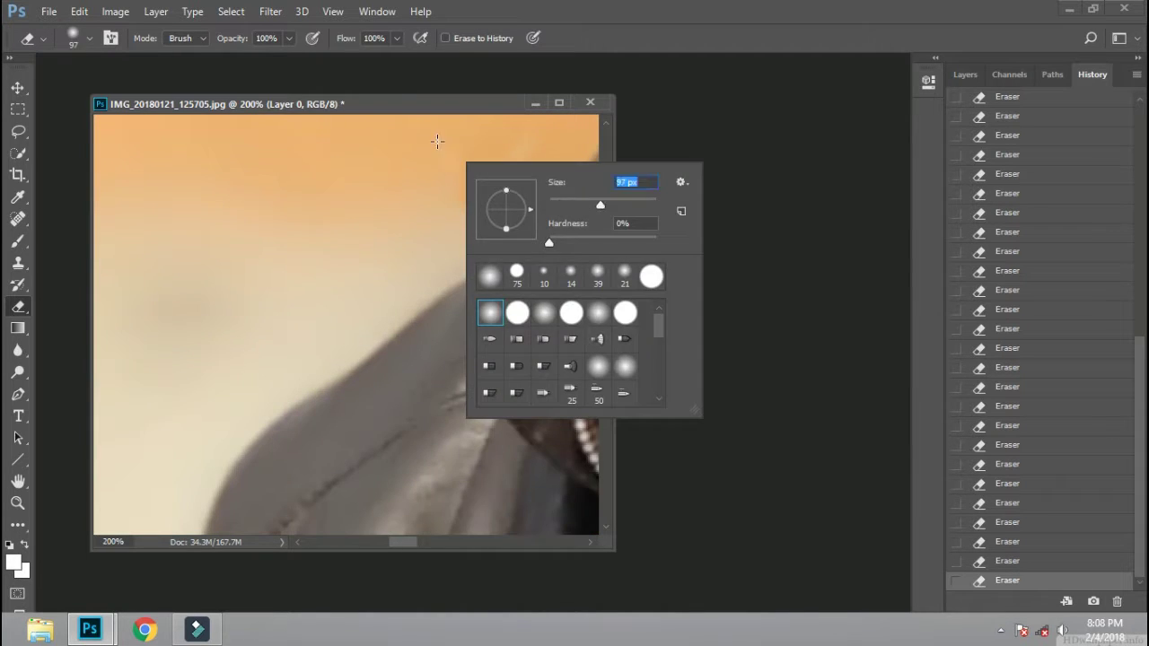
key(ctrl+minus)
key(ctrl+minus)
key(Return)
key(ctrl+0)
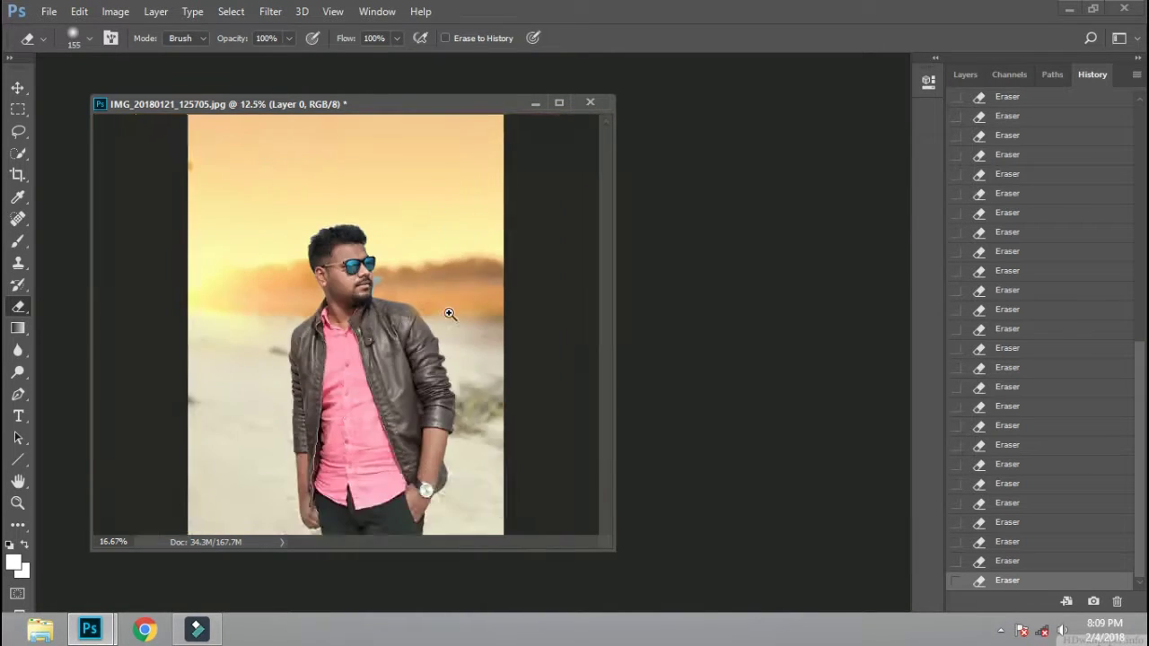
scroll(345, 262, up, 5)
right_click(449, 251)
key(Return)
drag(345, 261, 302, 437)
mouse_move(359, 125)
mouse_down()
mouse_move(372, 249)
mouse_move(457, 385)
mouse_up()
drag(422, 144, 426, 276)
scroll(426, 275, down, 3)
scroll(426, 276, down, 1)
scroll(390, 344, up, 5)
scroll(501, 179, up, 2)
scroll(452, 308, up, 2)
scroll(350, 171, up, 2)
scroll(377, 200, up, 2)
drag(448, 203, 470, 336)
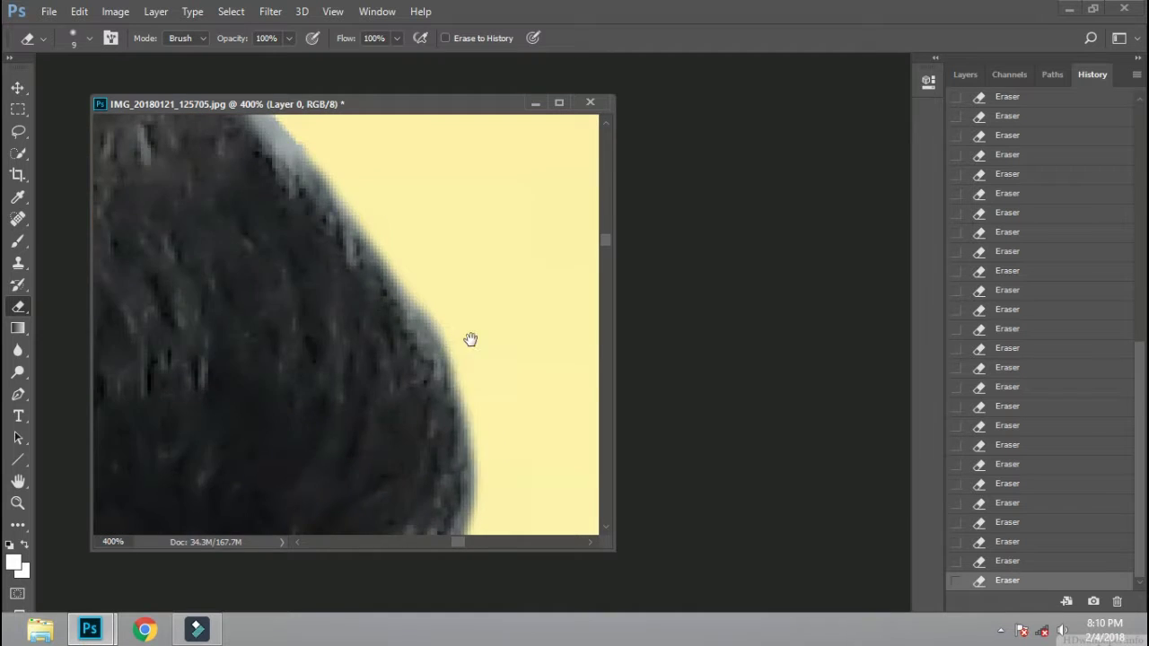
drag(342, 107, 334, 223)
mouse_move(441, 177)
mouse_down()
mouse_move(501, 177)
mouse_move(261, 231)
mouse_up()
mouse_move(261, 296)
mouse_down()
mouse_move(195, 231)
mouse_move(274, 243)
mouse_move(316, 277)
mouse_up()
scroll(316, 276, down, 1)
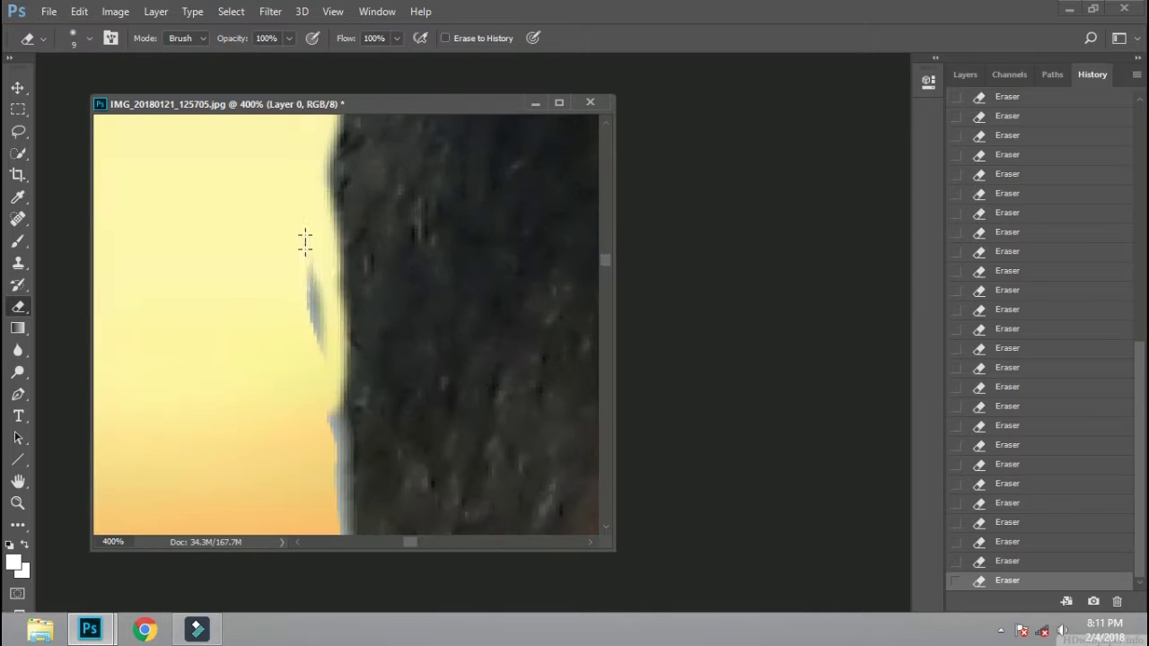
scroll(305, 238, down, 2)
scroll(248, 218, down, 2)
scroll(379, 310, down, 2)
scroll(384, 346, down, 3)
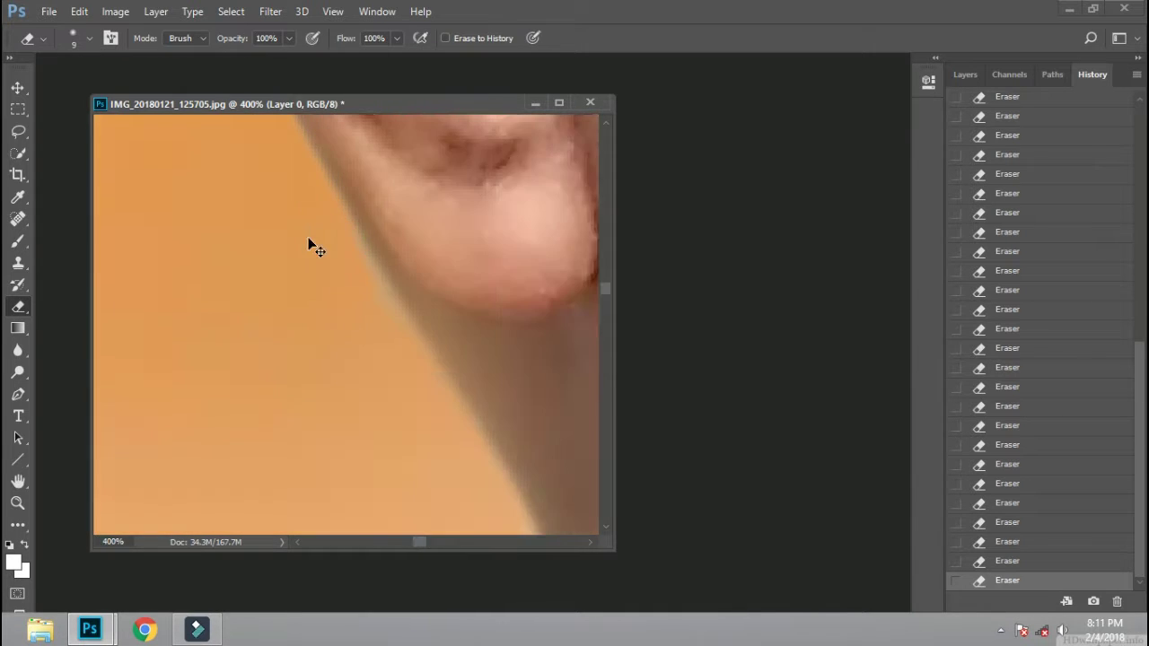
drag(308, 243, 449, 318)
scroll(461, 353, down, 3)
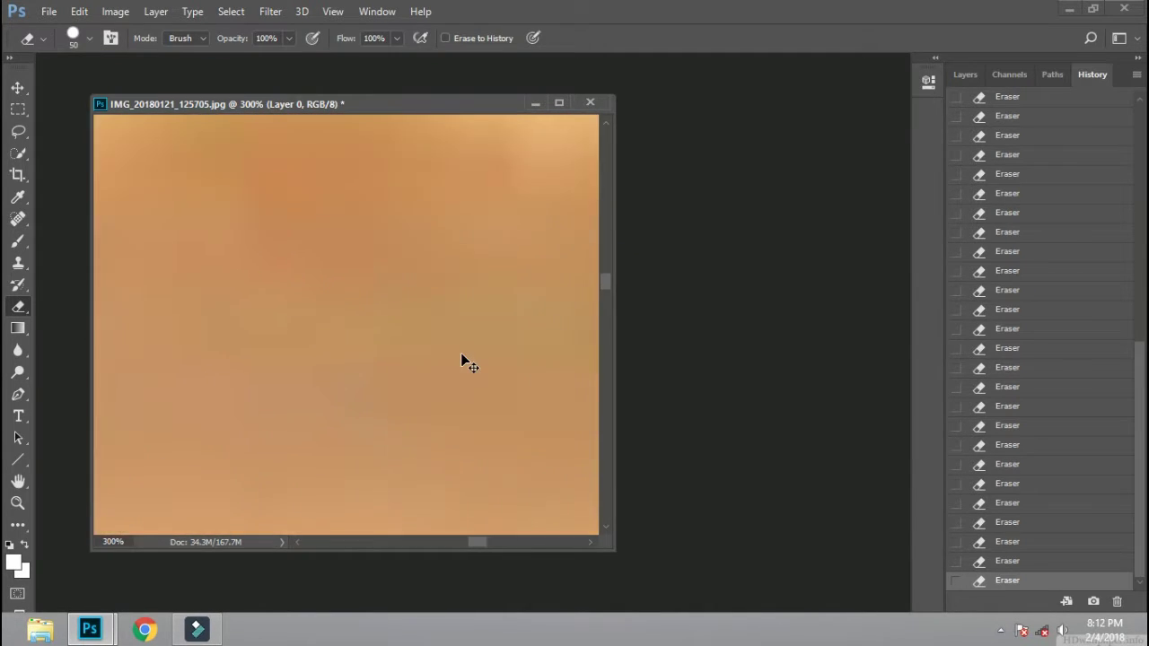
scroll(460, 353, down, 4)
scroll(461, 353, down, 3)
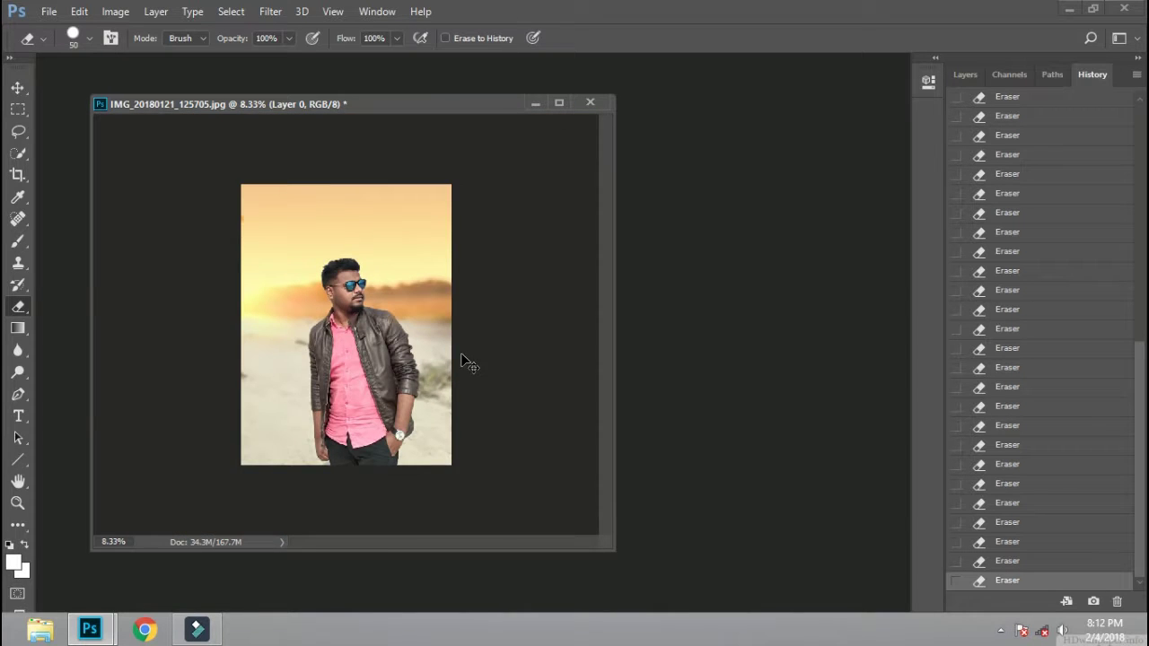
scroll(462, 357, up, 1)
scroll(366, 295, up, 2)
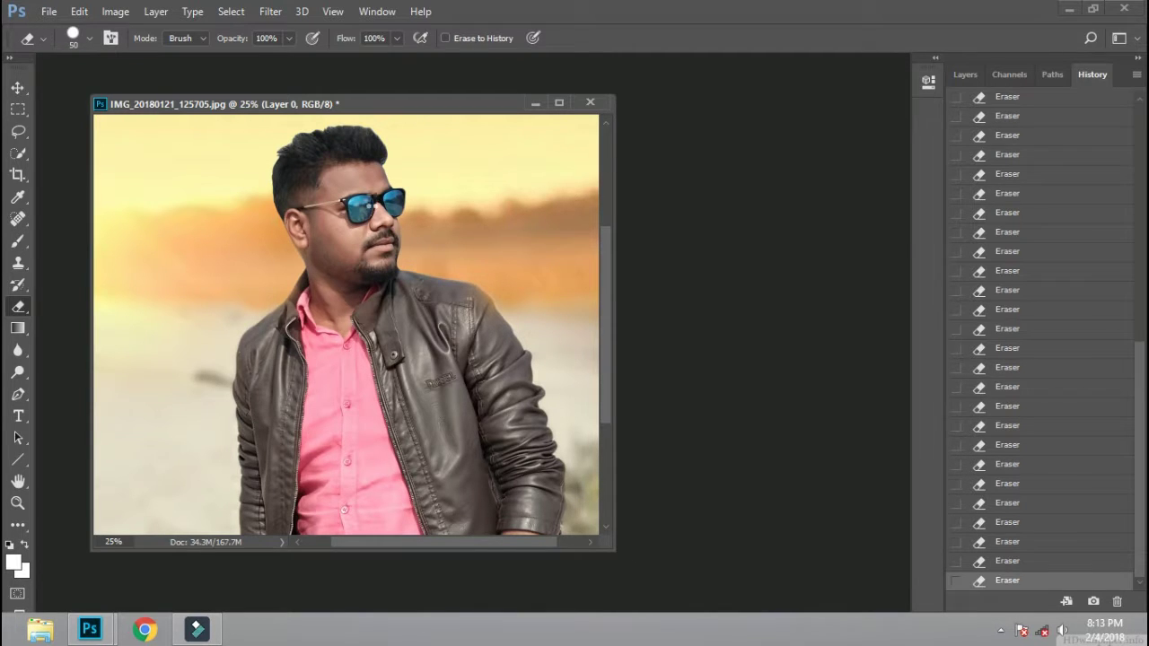
Push the hair up and outward with Liquify's Forward Warp into a taller quiff and apply it
key(shift+ctrl+x)
ctrl+click(313, 147)
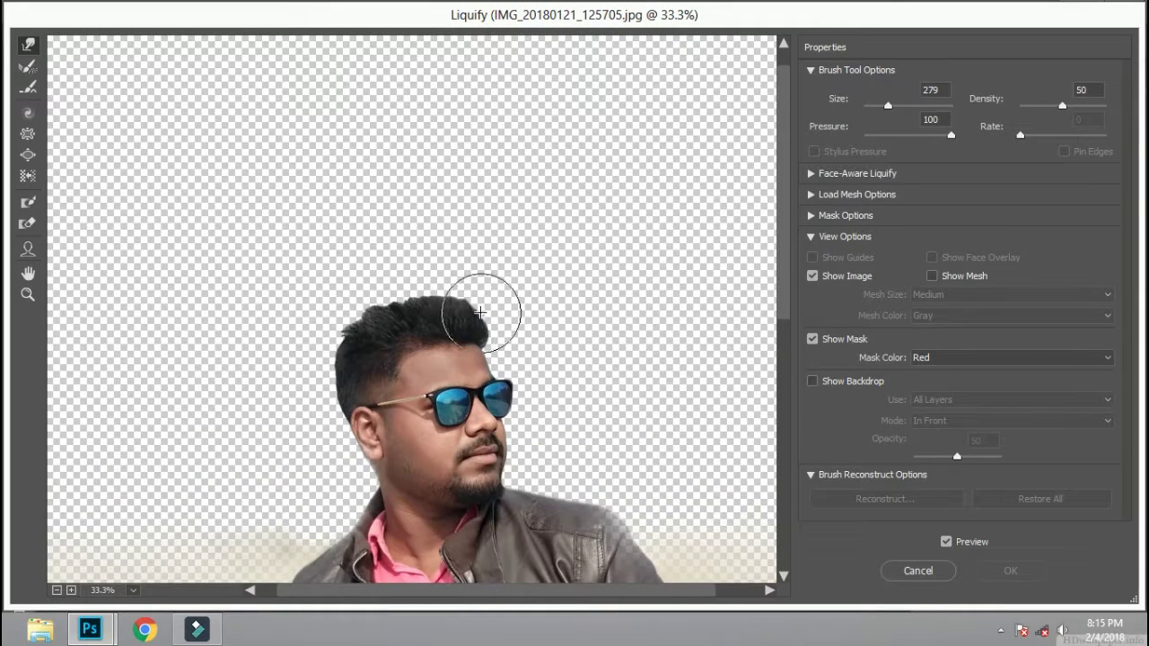
mouse_move(488, 310)
mouse_down()
mouse_move(473, 290)
mouse_move(453, 297)
mouse_move(410, 270)
mouse_move(380, 303)
mouse_move(421, 285)
mouse_move(359, 313)
mouse_move(337, 358)
mouse_up()
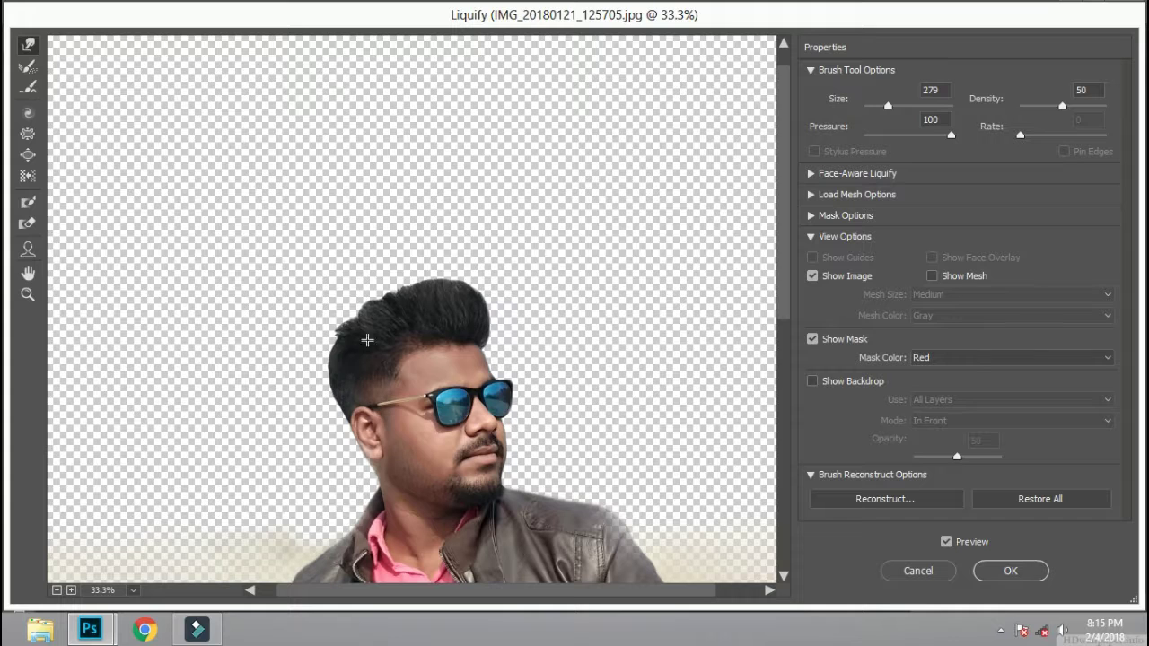
drag(325, 346, 352, 343)
drag(400, 290, 422, 283)
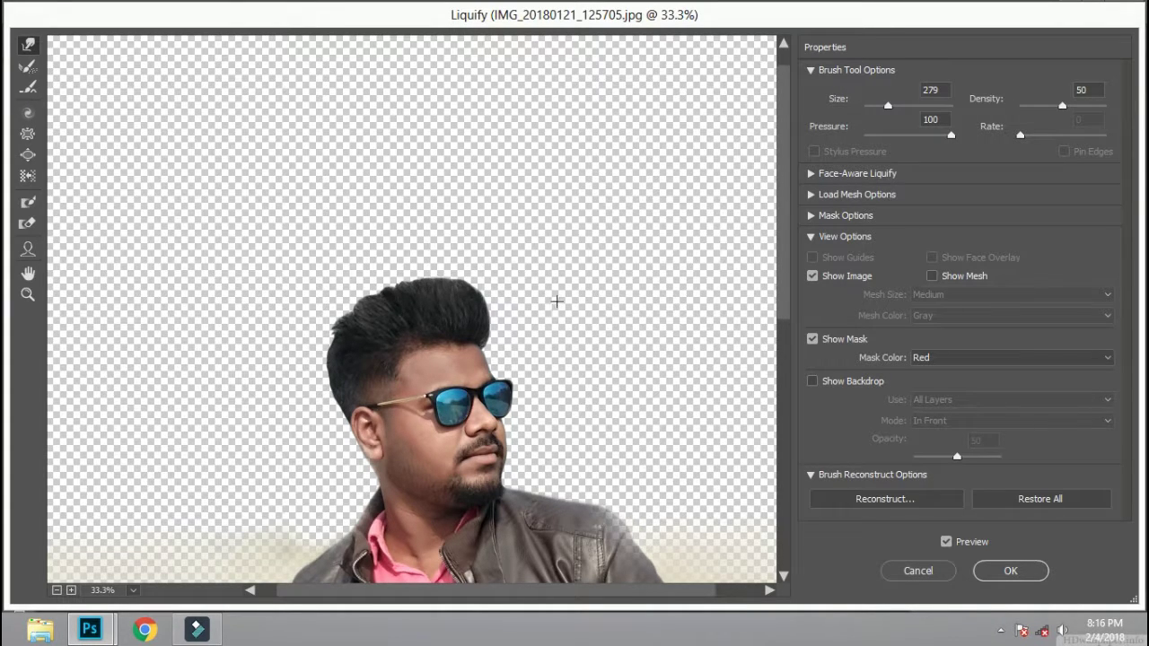
click(1011, 571)
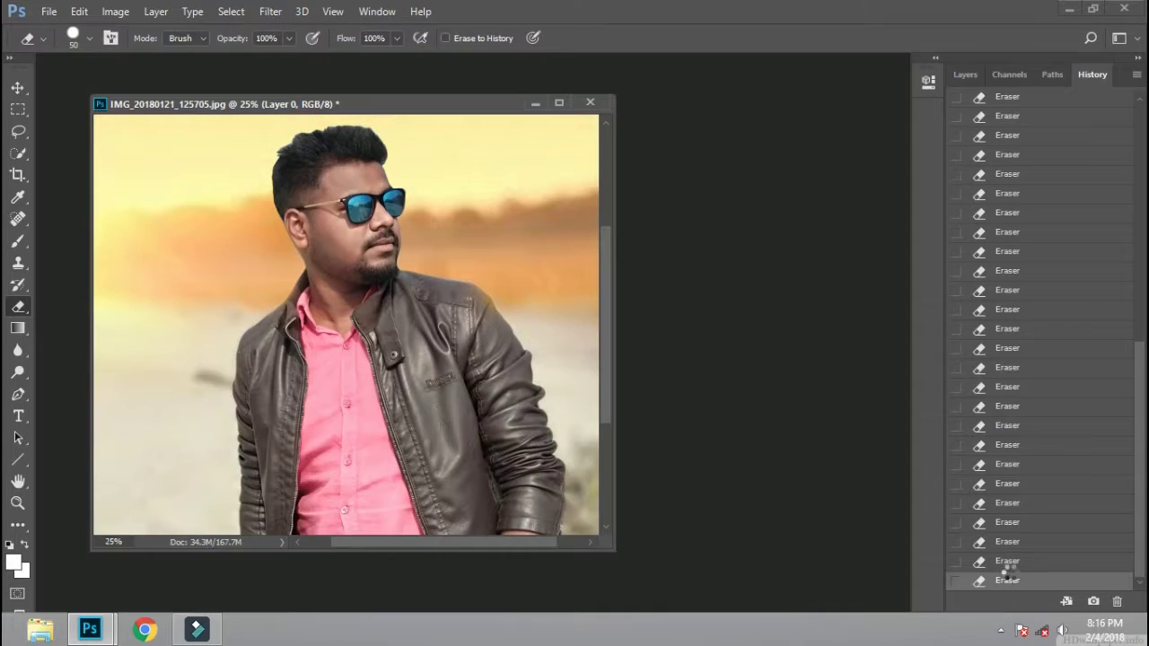
key(ctrl+minus)
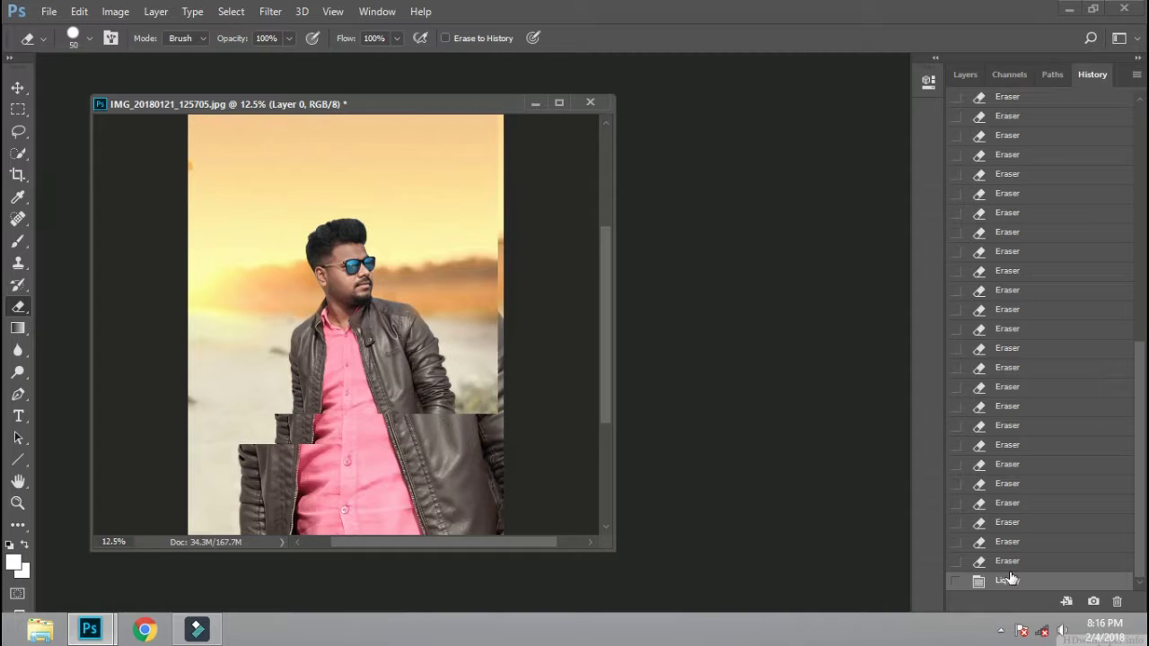
Zoom into the sunglasses and clone-stamp over the bright spot at the frame corner
click(364, 340)
click(356, 259)
click(314, 225)
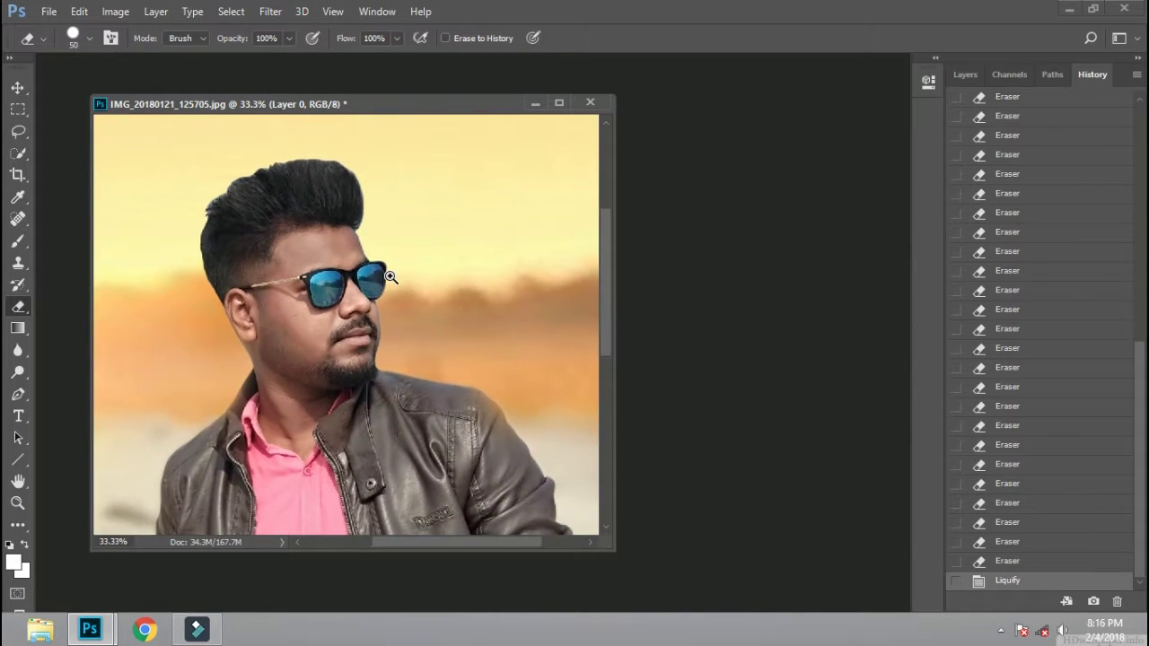
click(390, 278)
click(226, 275)
drag(615, 378, 770, 380)
key(s)
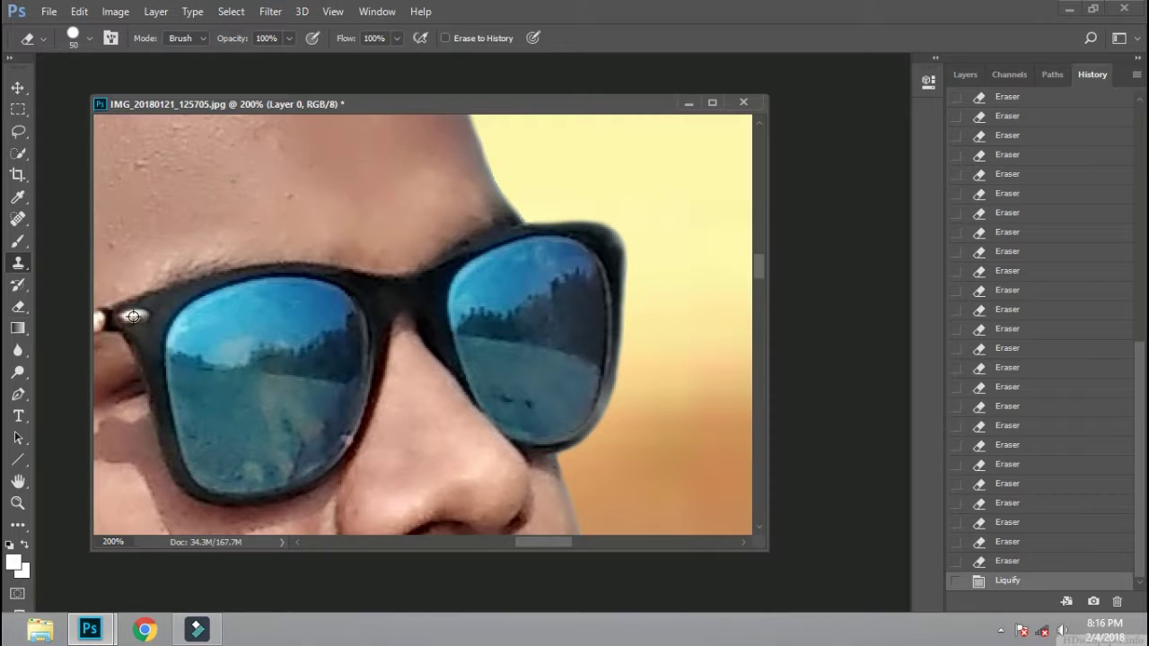
click(610, 240)
click(598, 229)
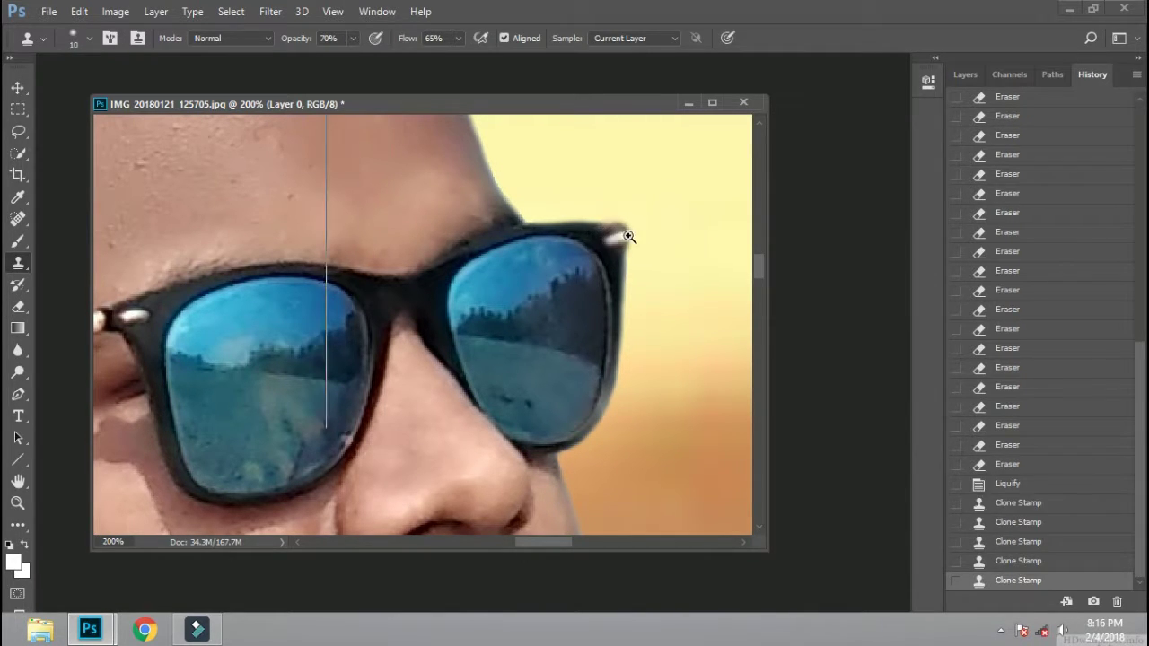
scroll(735, 227, down, 3)
scroll(735, 228, down, 2)
scroll(734, 227, down, 1)
scroll(734, 227, down, 1)
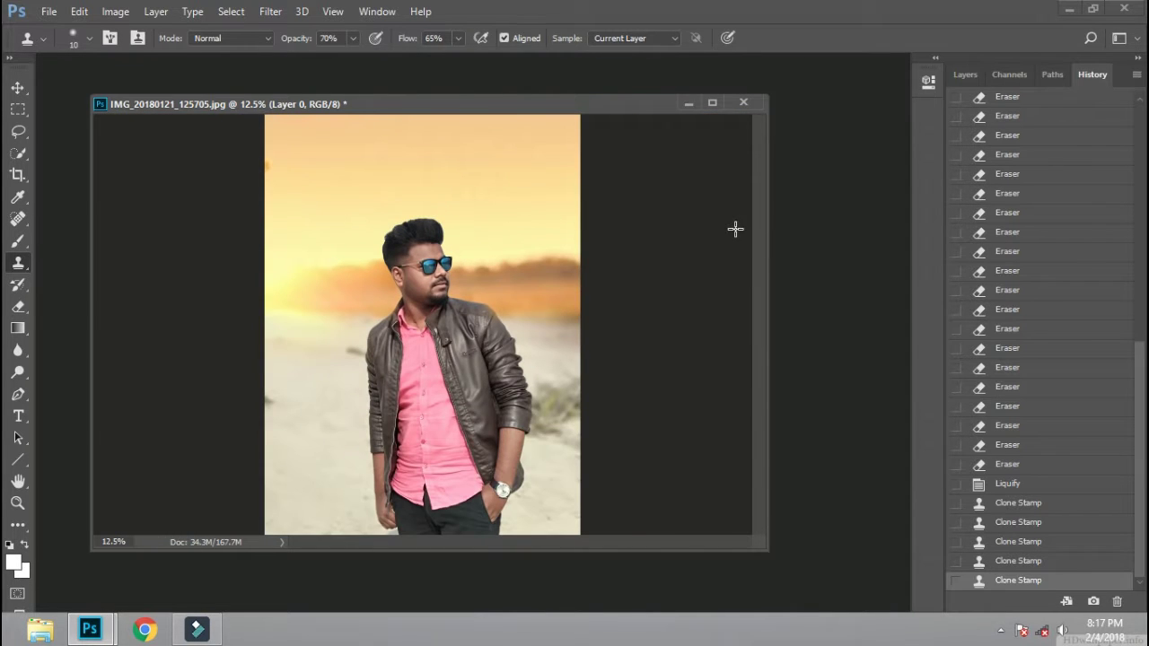
Quick-select the sandy ground below the horizon and darken it with Curves
click(18, 155)
drag(310, 380, 329, 442)
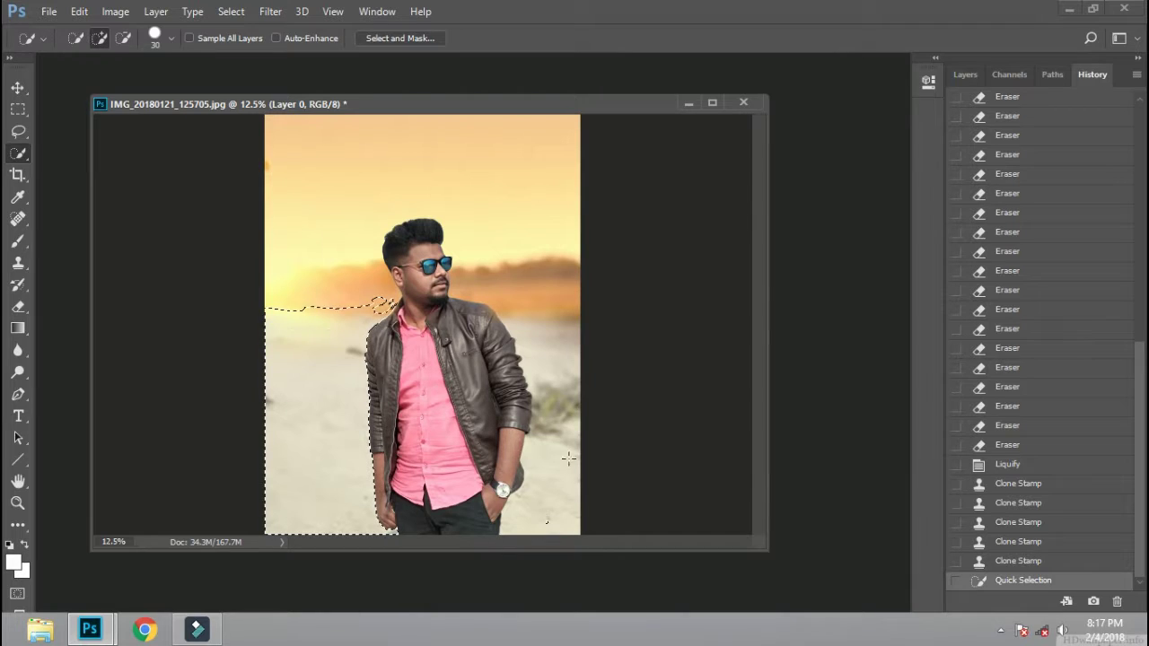
drag(561, 371, 572, 404)
click(582, 409)
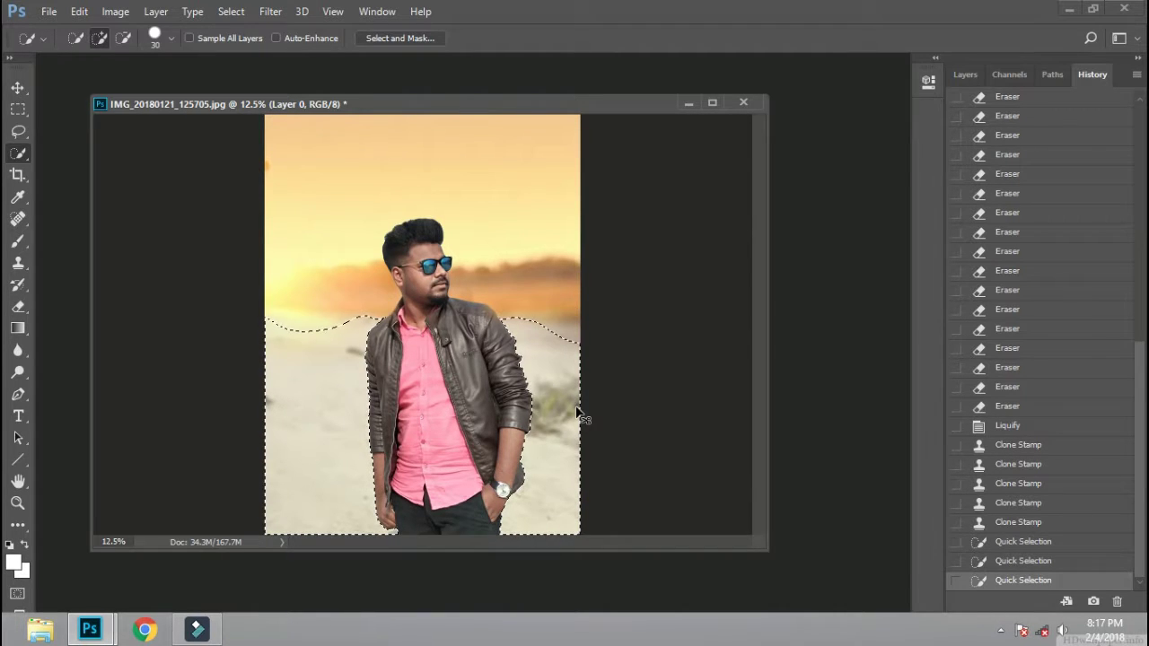
key(ctrl+m)
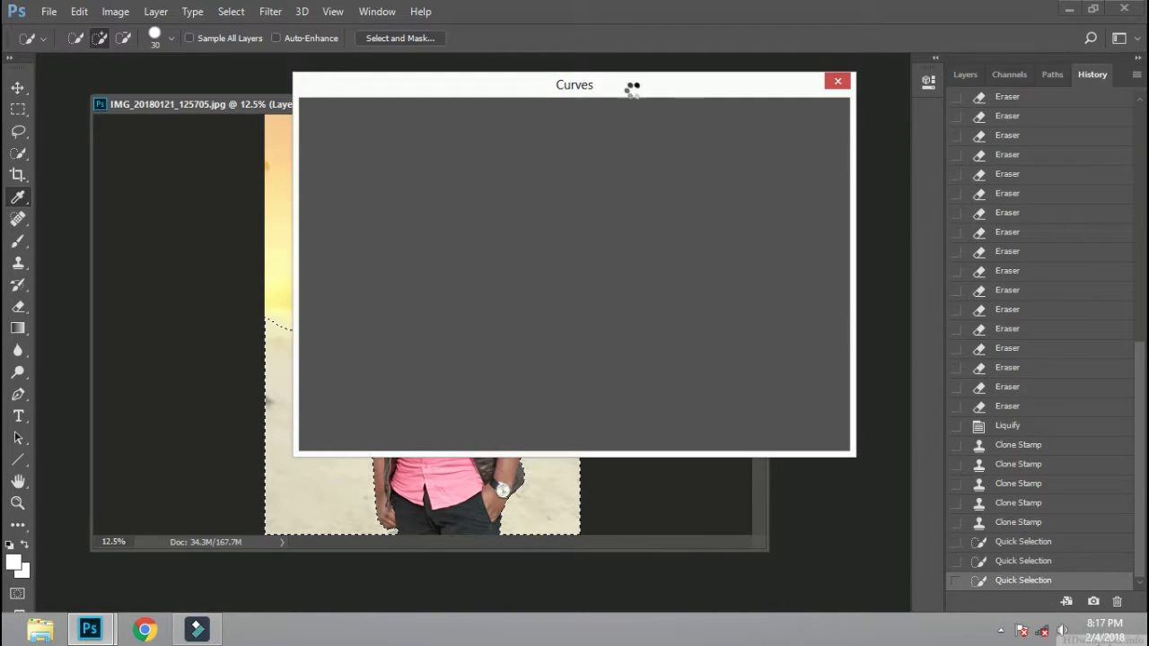
drag(611, 85, 876, 98)
drag(763, 280, 779, 304)
key(Return)
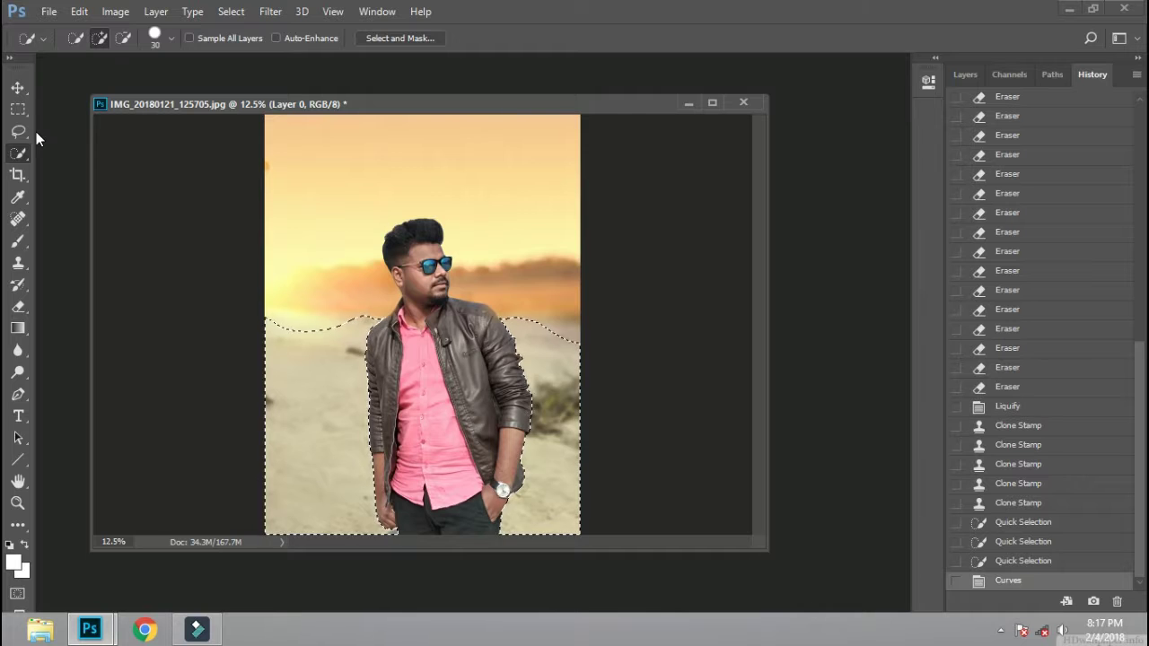
Raise the ground's saturation with Hue/Saturation, then deselect
key(ctrl+u)
drag(880, 256, 901, 256)
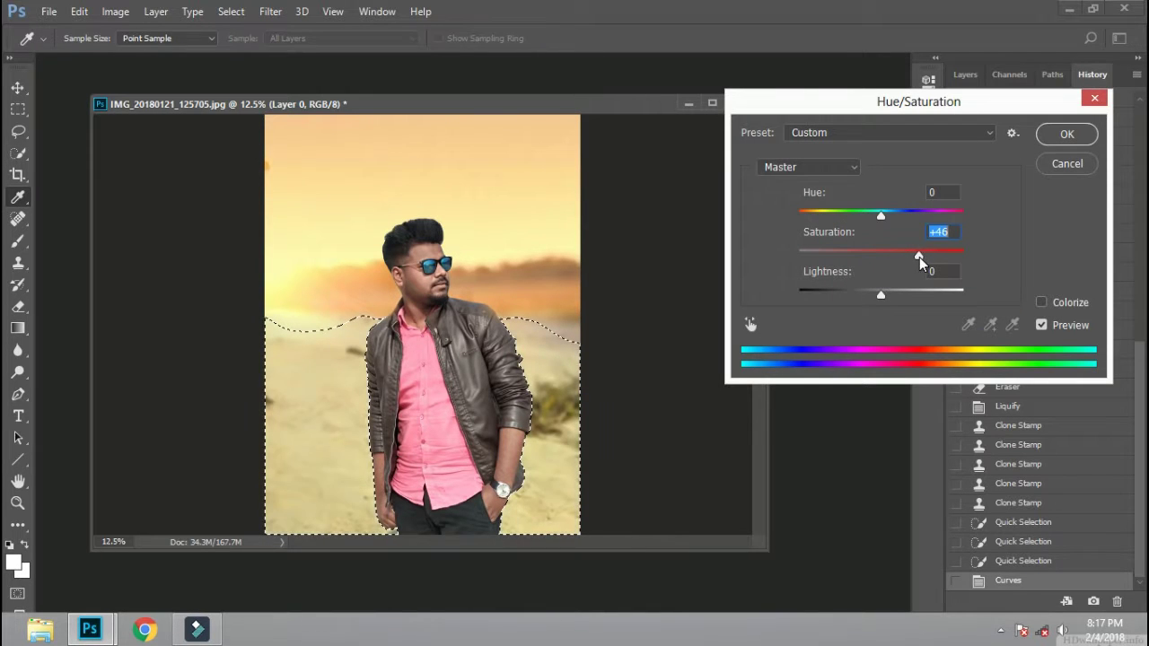
key(Return)
key(ctrl+d)
key(m)
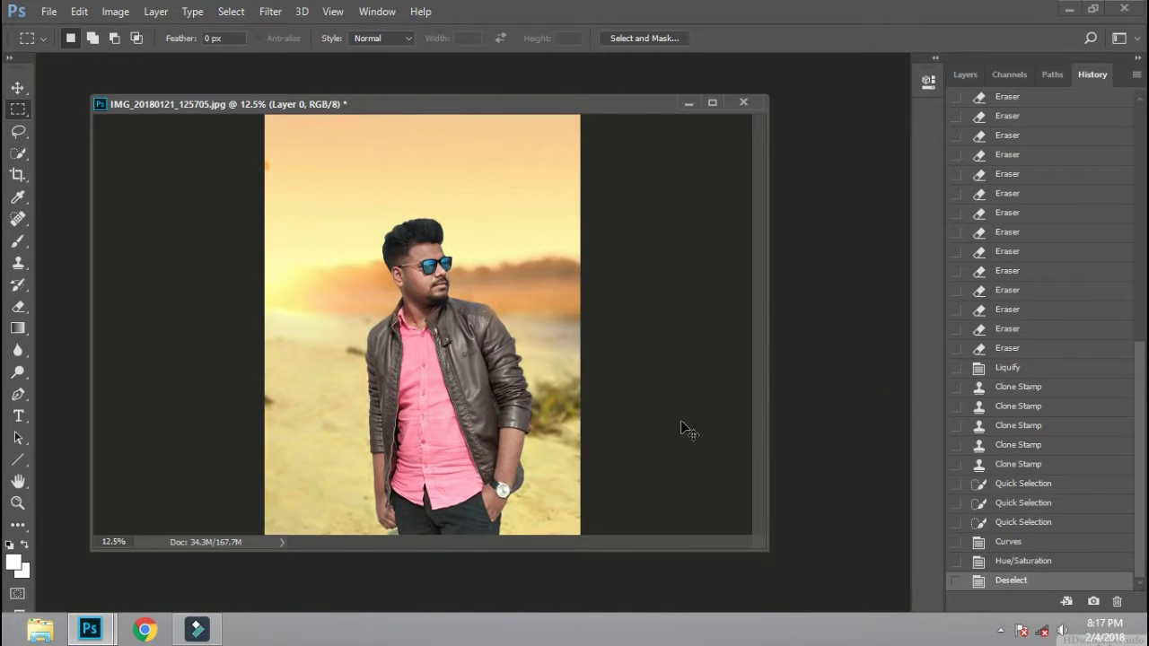
key(ctrl+plus)
Quick-select the jacket's left edge, chest and collar
key(w)
drag(375, 365, 363, 261)
click(481, 297)
drag(500, 373, 501, 415)
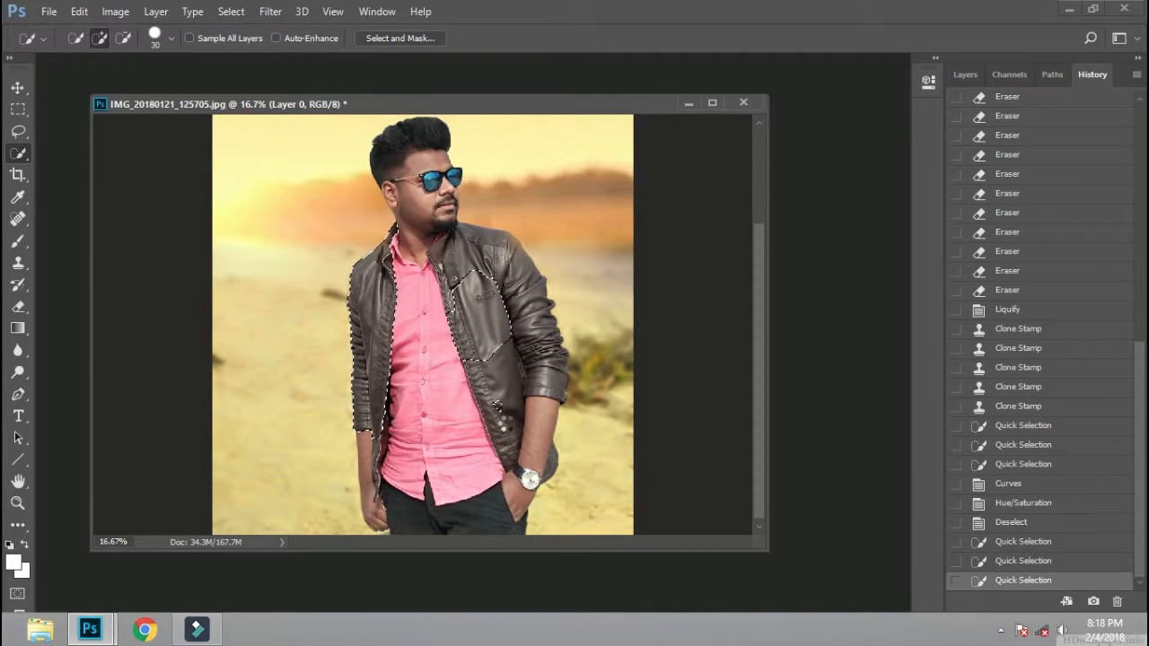
mouse_move(530, 453)
mouse_down()
mouse_move(485, 287)
mouse_move(543, 377)
mouse_up()
click(485, 422)
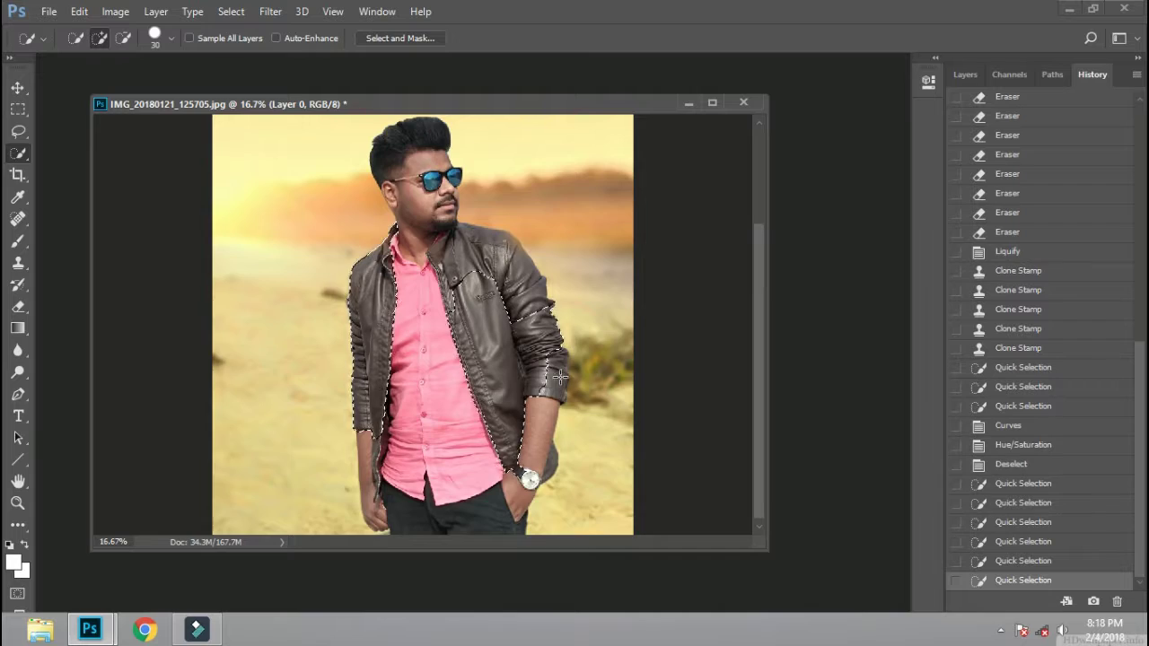
key(ctrl+plus)
key(ctrl+plus)
drag(449, 202, 498, 301)
drag(305, 269, 341, 378)
drag(485, 189, 467, 211)
drag(584, 193, 454, 224)
Extend the jacket selection over the shoulder, sleeve and remaining edges
key(ctrl+plus)
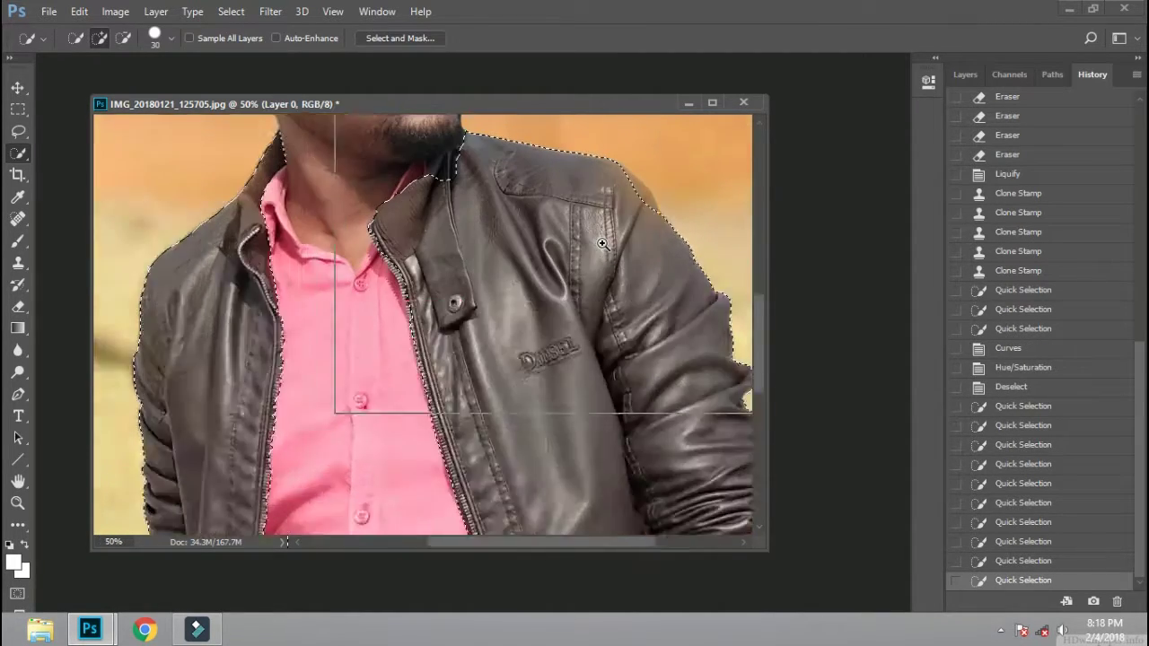
key(ctrl+plus)
drag(664, 359, 624, 256)
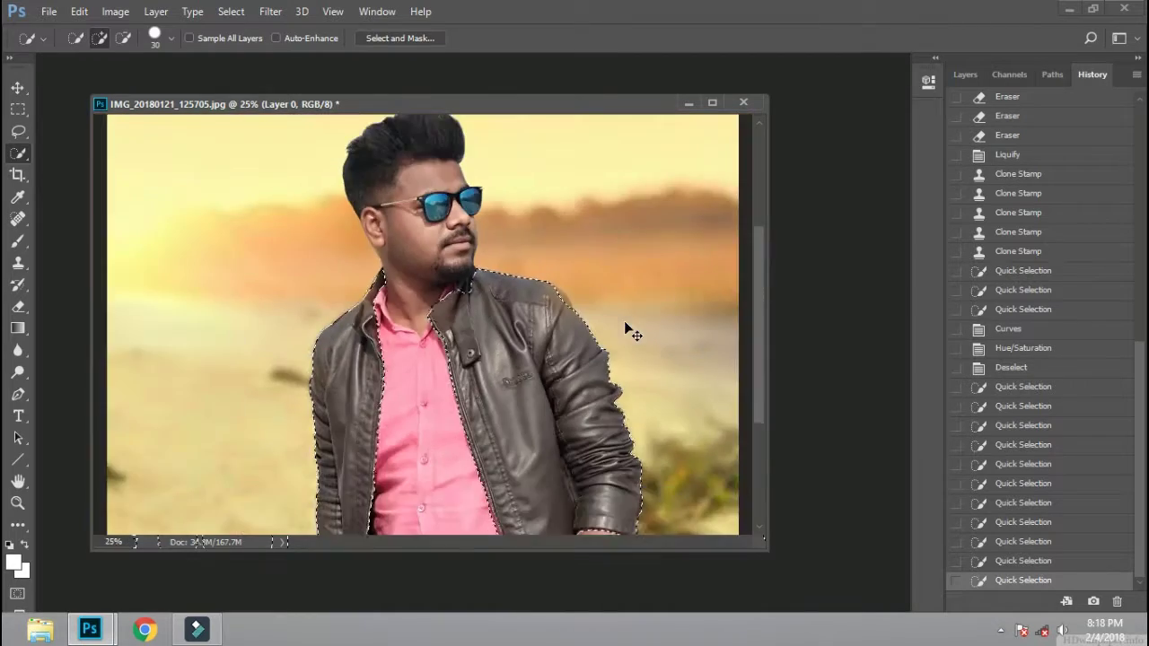
drag(626, 322, 584, 467)
drag(574, 377, 600, 302)
scroll(600, 302, down, 2)
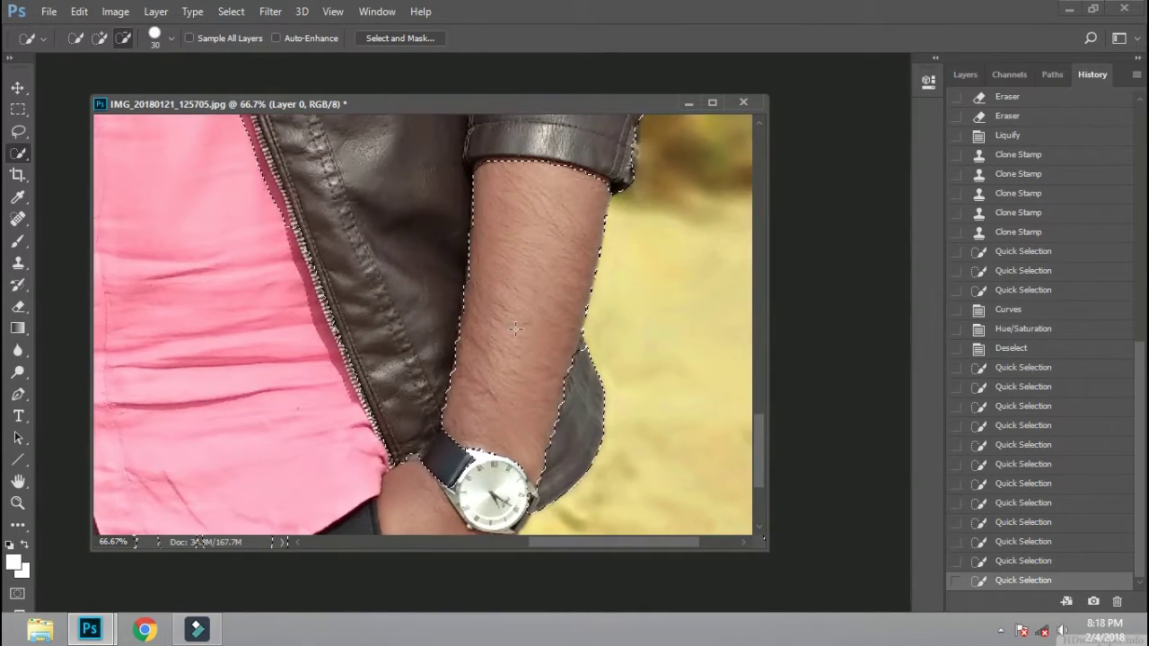
click(518, 329)
scroll(325, 459, down, 2)
scroll(325, 460, up, 3)
drag(386, 476, 383, 422)
click(374, 356)
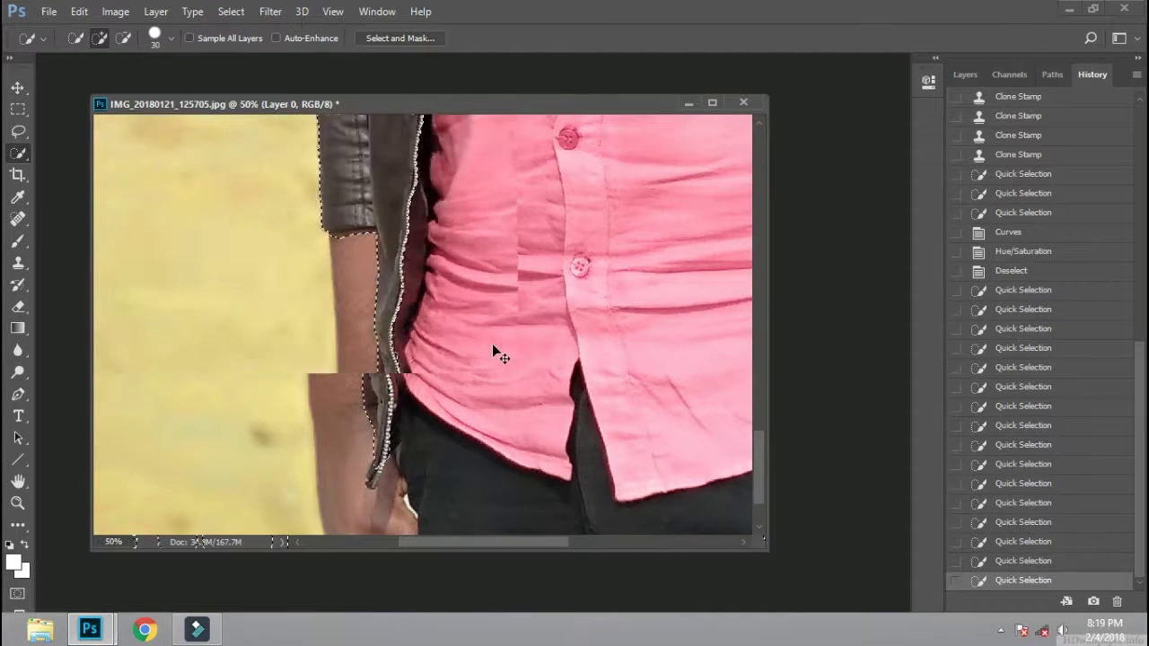
key(ctrl+0)
Darken the selected jacket with a Curves adjustment
key(ctrl+m)
drag(738, 303, 747, 327)
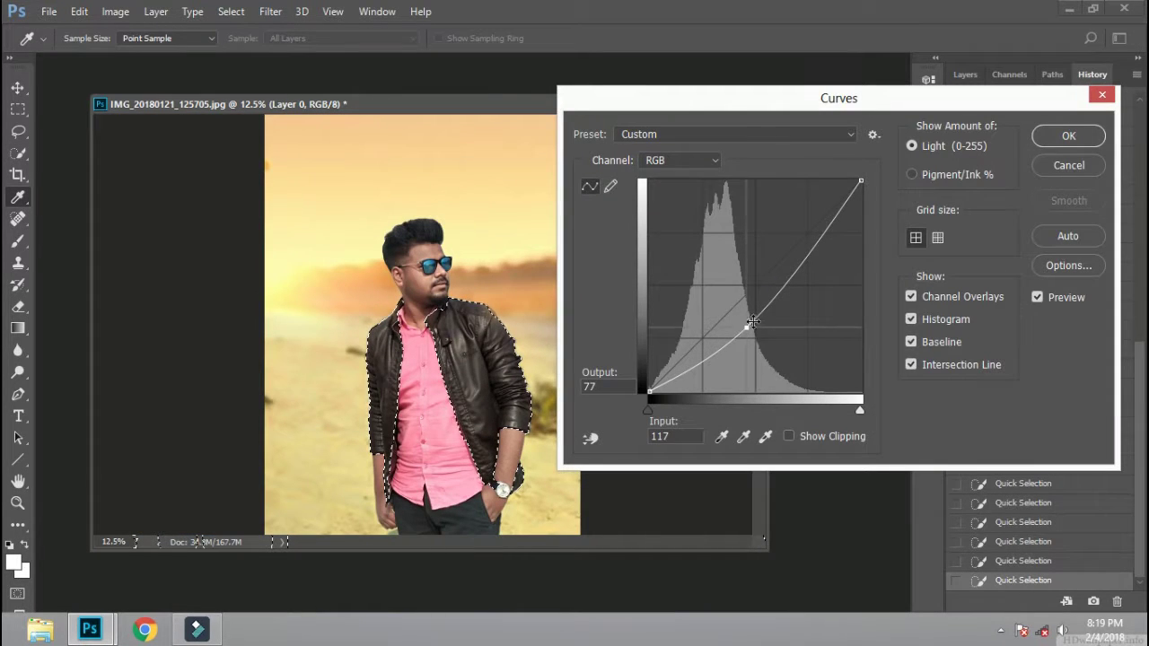
click(1068, 135)
Recolour the jacket maroon with Hue −29 and Saturation +51, then deselect
key(ctrl+u)
mouse_move(881, 215)
mouse_down()
mouse_move(807, 217)
mouse_move(890, 216)
mouse_up()
drag(881, 255, 923, 255)
key(ctrl+plus)
mouse_move(890, 216)
mouse_down()
mouse_move(808, 217)
mouse_move(858, 215)
mouse_up()
key(ctrl+minus)
key(ctrl+minus)
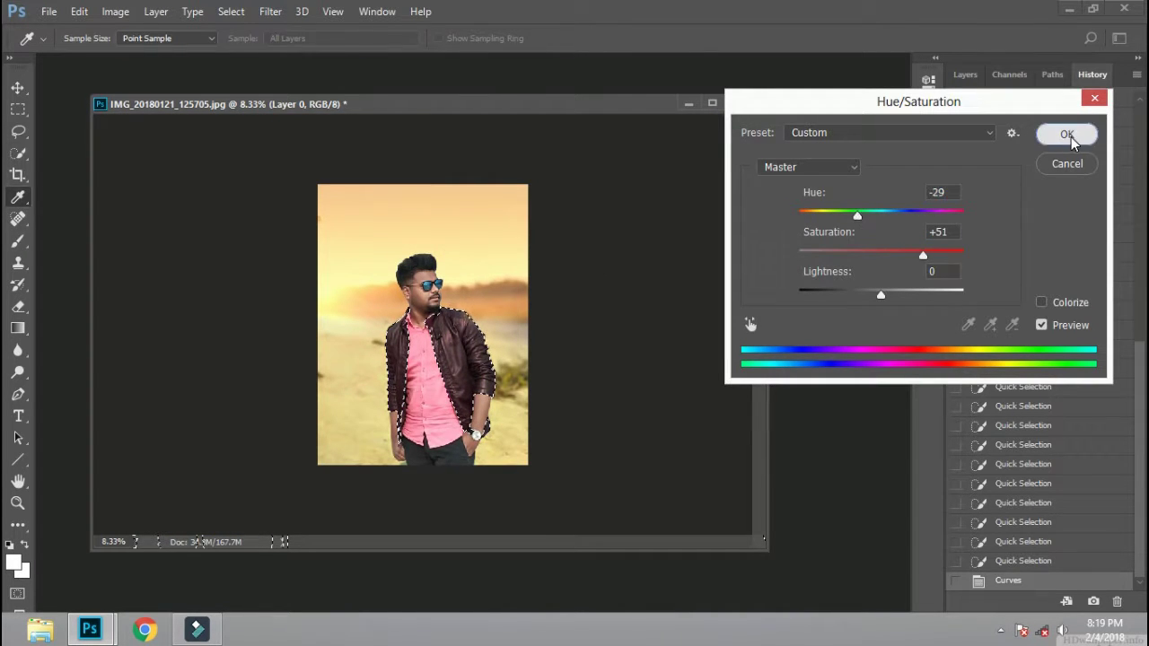
click(1067, 134)
key(ctrl+d)
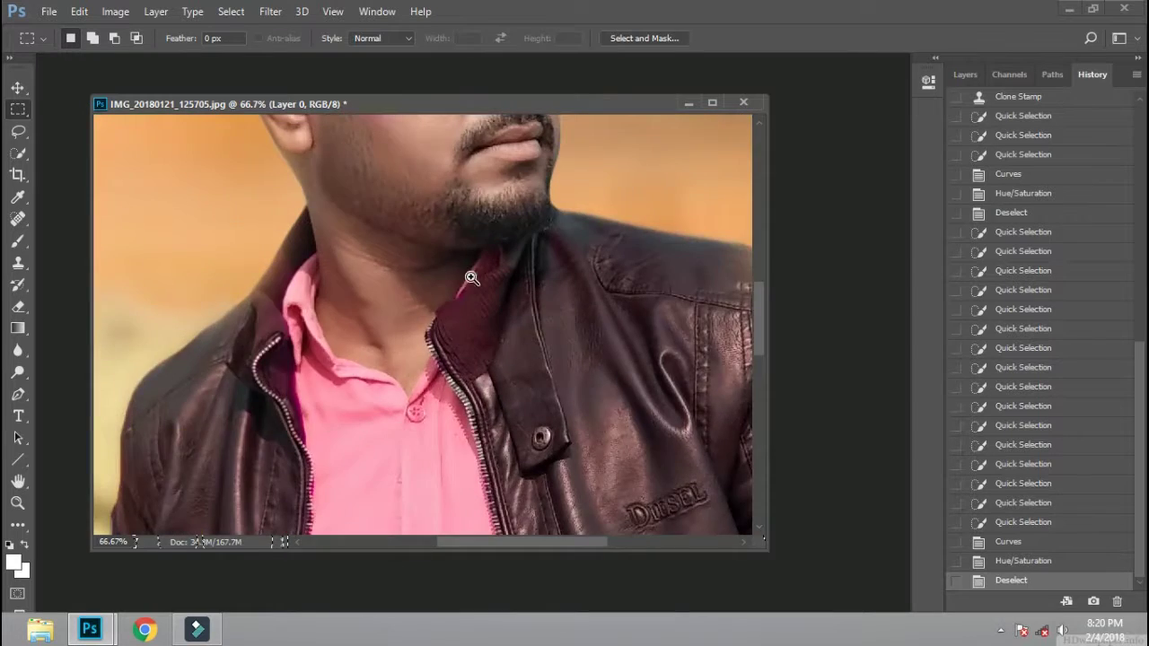
With the History Brush, paint back the original colour at the collar edge
drag(432, 353, 172, 314)
key(y)
right_click(329, 286)
key(Escape)
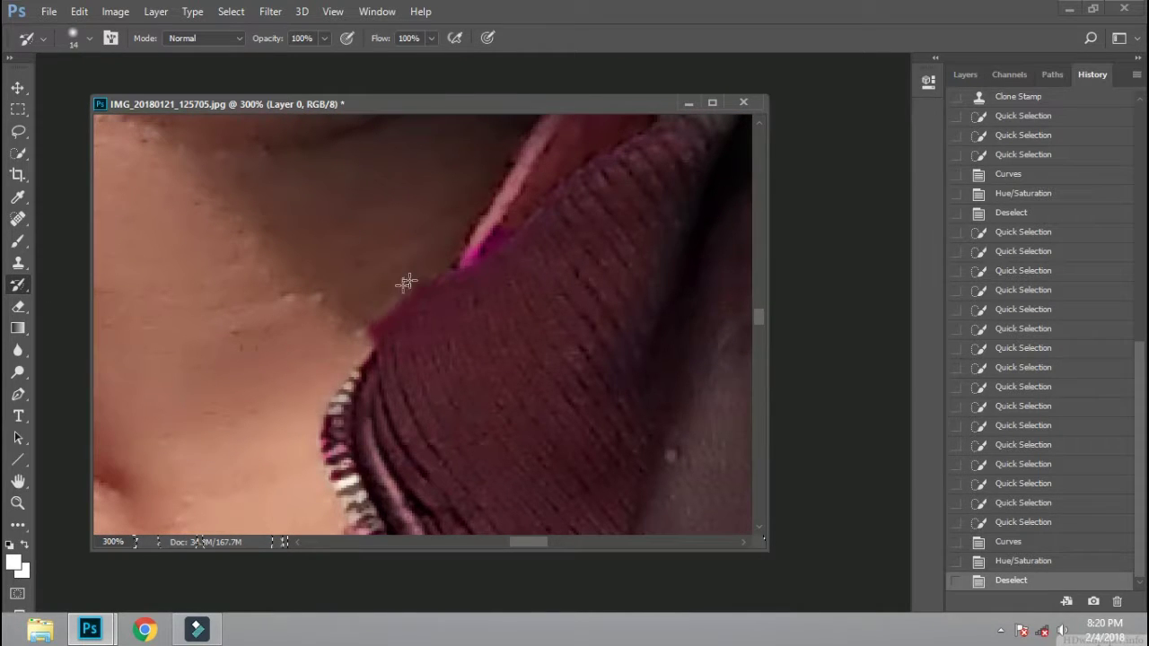
drag(398, 297, 436, 260)
key(ctrl+minus)
key(ctrl+minus)
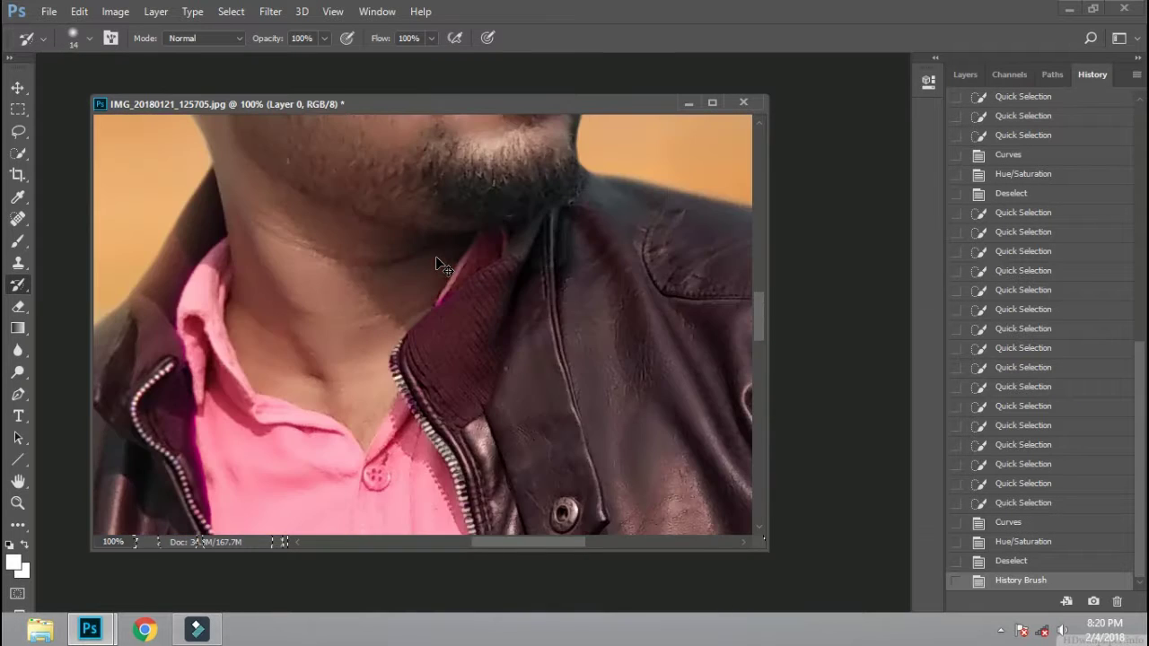
key(ctrl+minus)
History-brush the arm and jacket edges back to their original colour
key(ctrl+minus)
key(ctrl+minus)
key(ctrl+minus)
scroll(577, 357, up, 3)
scroll(451, 457, left, 5)
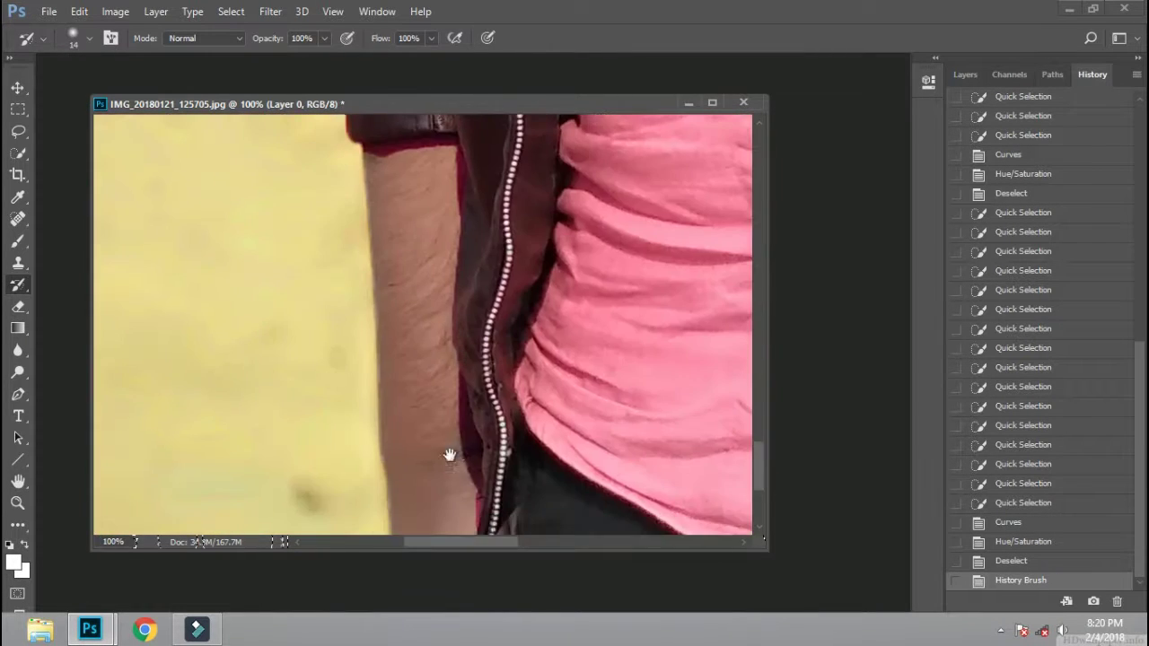
scroll(452, 457, up, 2)
drag(484, 227, 503, 431)
scroll(503, 431, down, 2)
drag(538, 360, 539, 529)
scroll(487, 341, down, 2)
click(487, 341)
key(ctrl+minus)
key(ctrl+minus)
key(ctrl+minus)
key(ctrl+minus)
key(ctrl+minus)
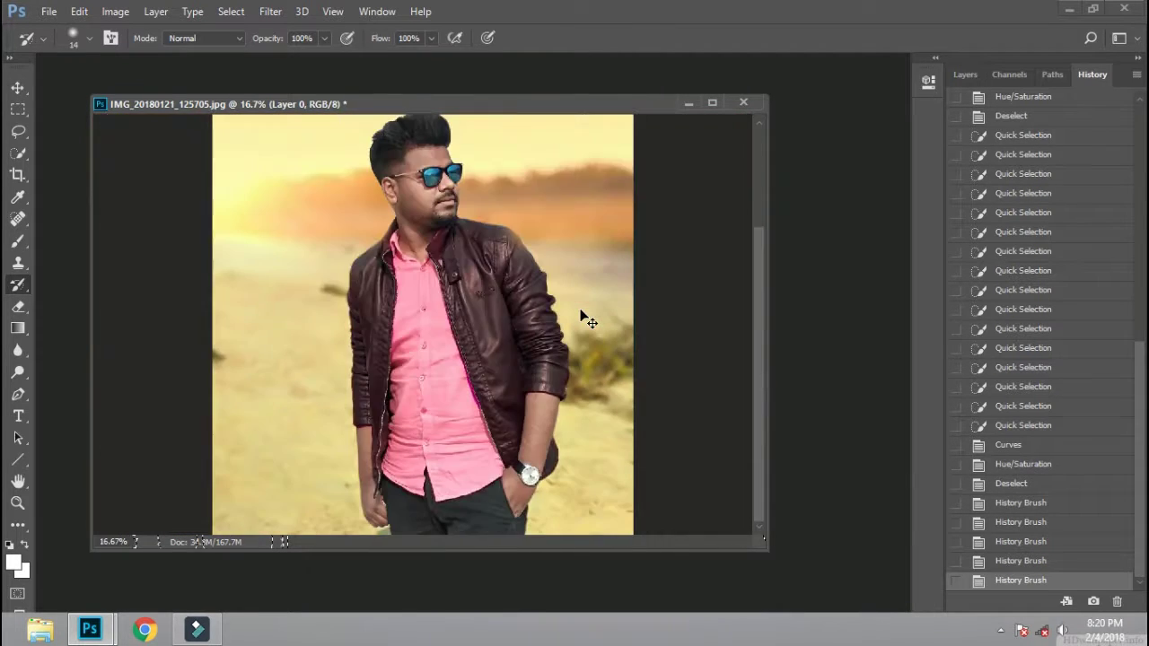
key(ctrl+minus)
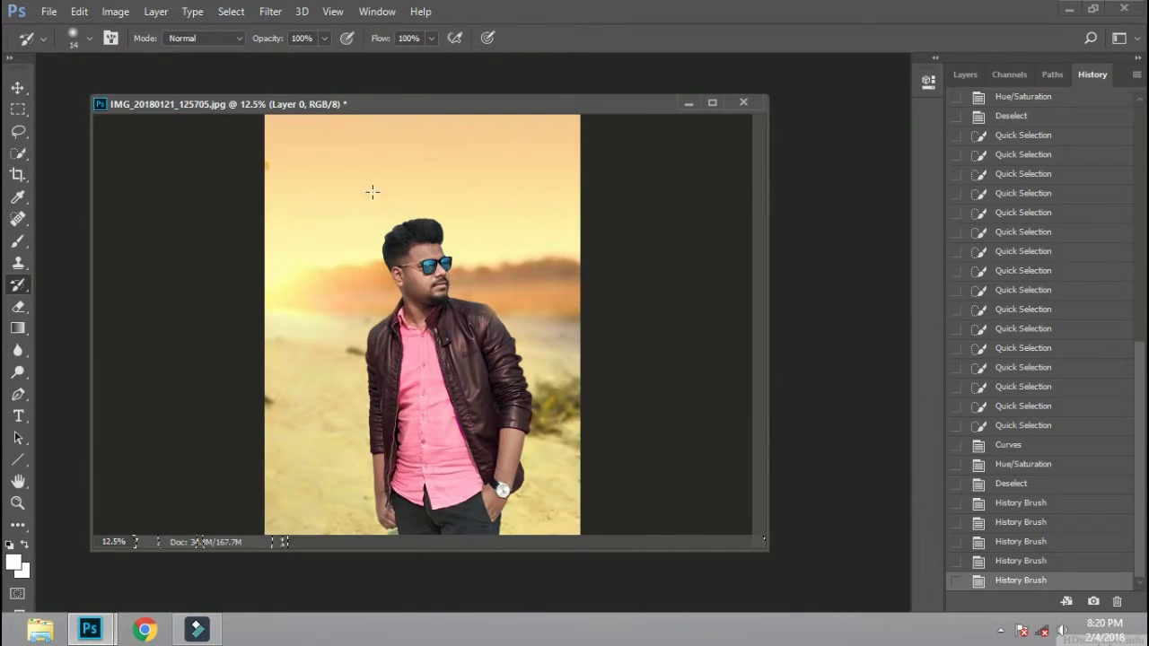
click(470, 458)
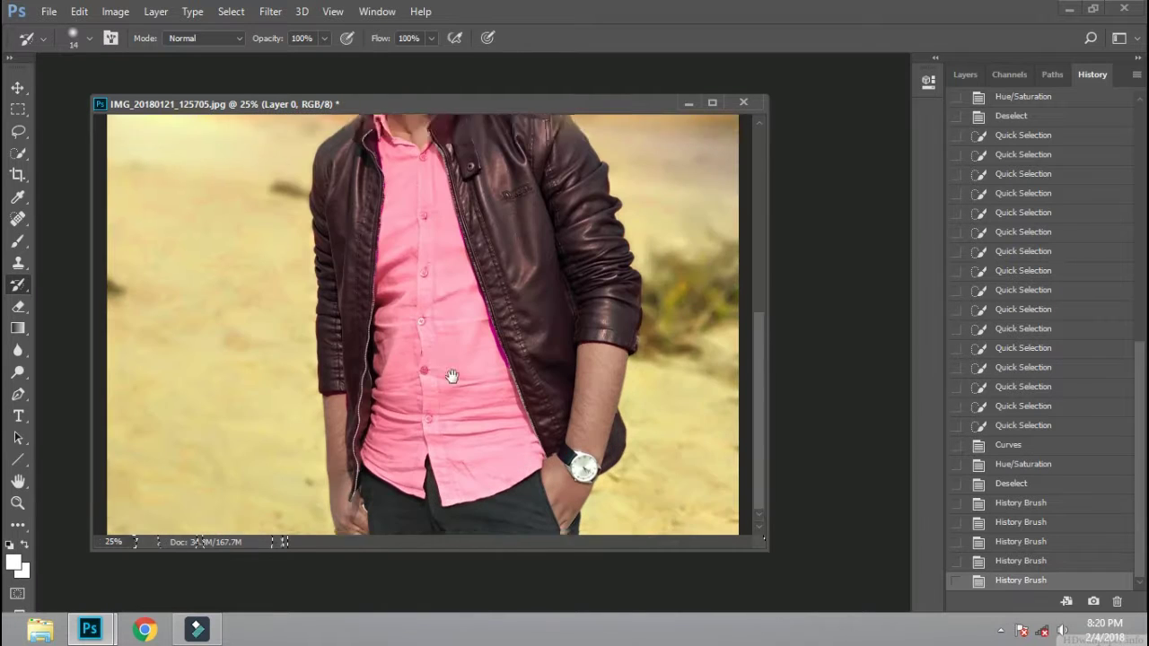
Quick-select the trousers and apply a first Curves adjustment
click(18, 155)
drag(403, 533, 408, 526)
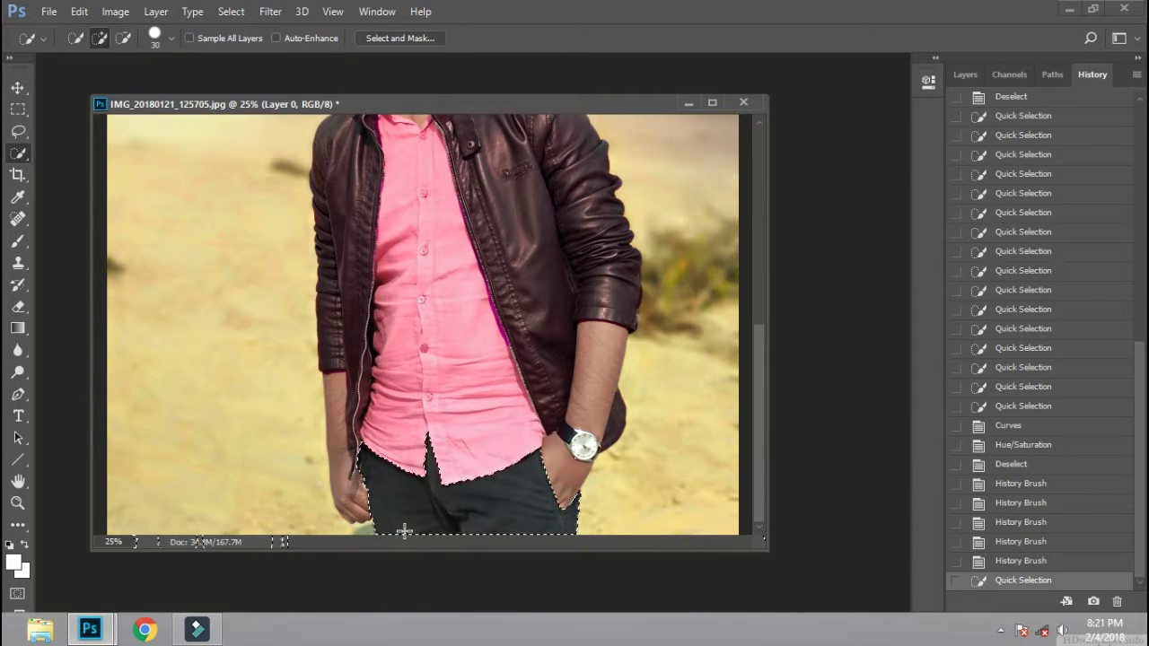
key(ctrl+m)
mouse_move(758, 284)
mouse_down()
mouse_move(759, 314)
mouse_move(716, 247)
mouse_up()
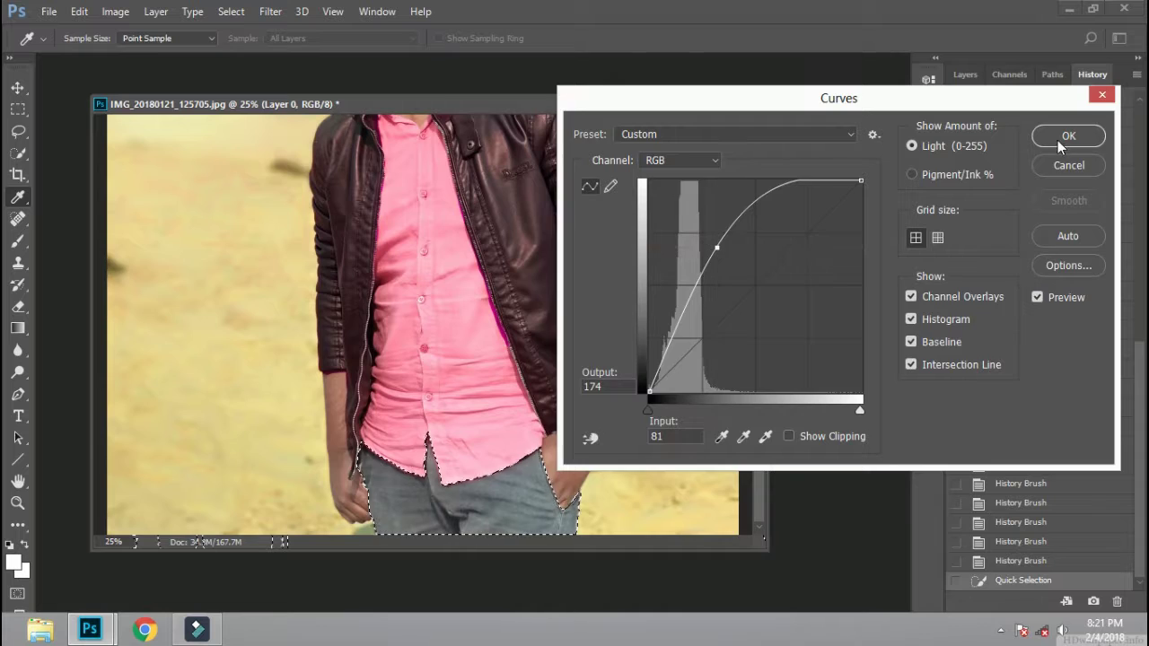
click(1068, 135)
key(ctrl+minus)
Try hue, saturation and lightness changes on the trousers, then cancel them
key(ctrl+u)
drag(882, 215, 889, 215)
drag(882, 291, 851, 291)
drag(889, 215, 951, 215)
drag(881, 255, 945, 255)
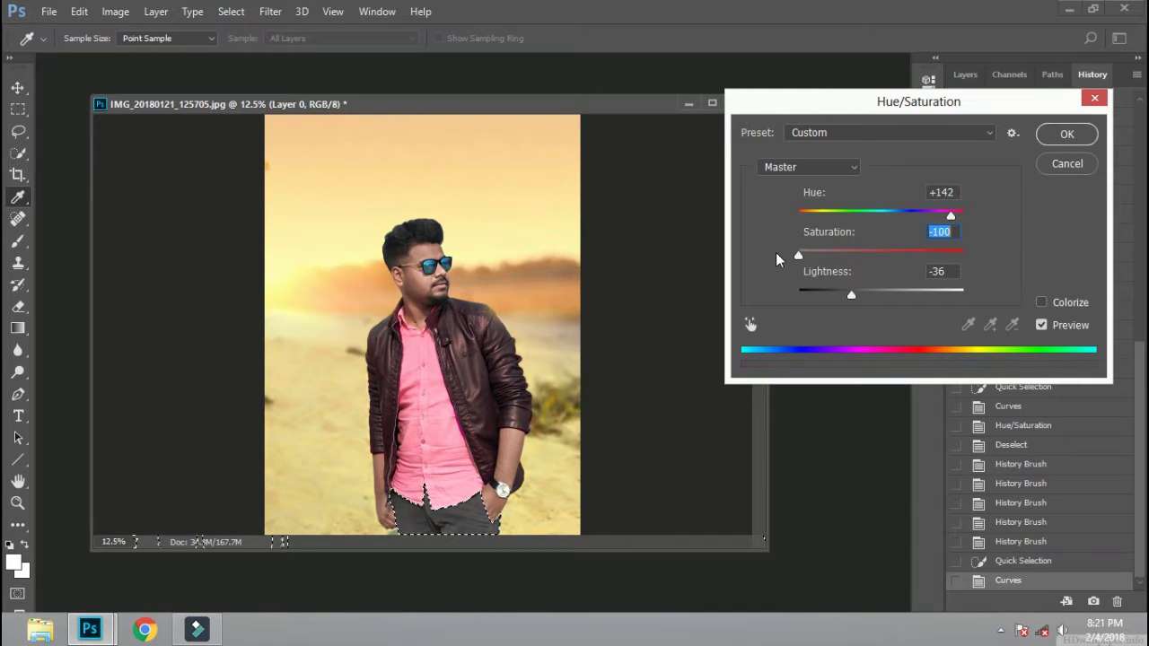
drag(925, 214, 802, 215)
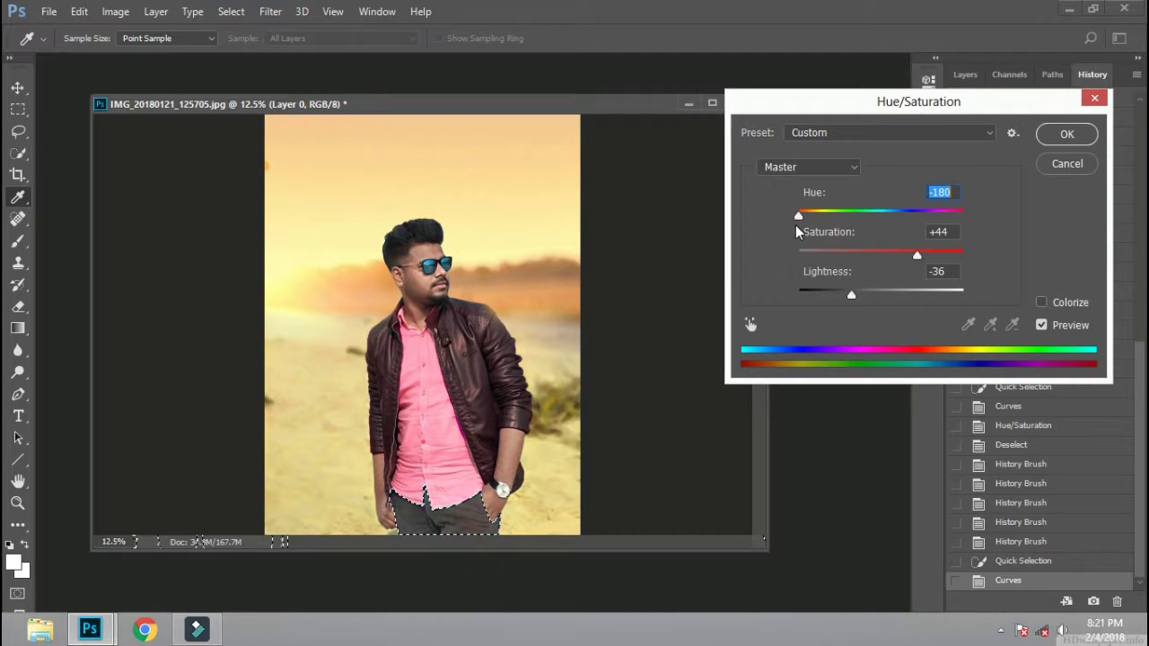
key(Escape)
Try another Hue/Saturation recolour darkening the trousers, then discard it
click(18, 197)
key(ctrl+plus)
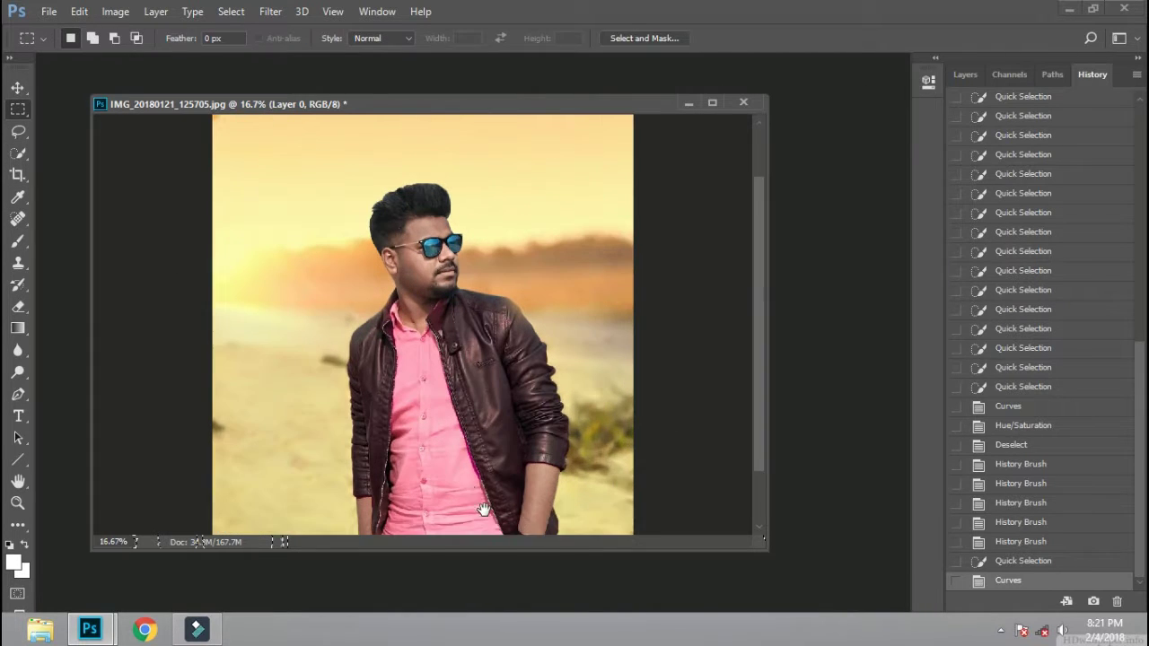
key(ctrl+u)
drag(881, 216, 799, 215)
drag(881, 255, 916, 255)
mouse_move(881, 295)
mouse_down()
mouse_move(957, 295)
mouse_move(770, 305)
mouse_up()
click(1067, 163)
Revert to the Curves state, darken the trousers to near-black, and deselect
key(m)
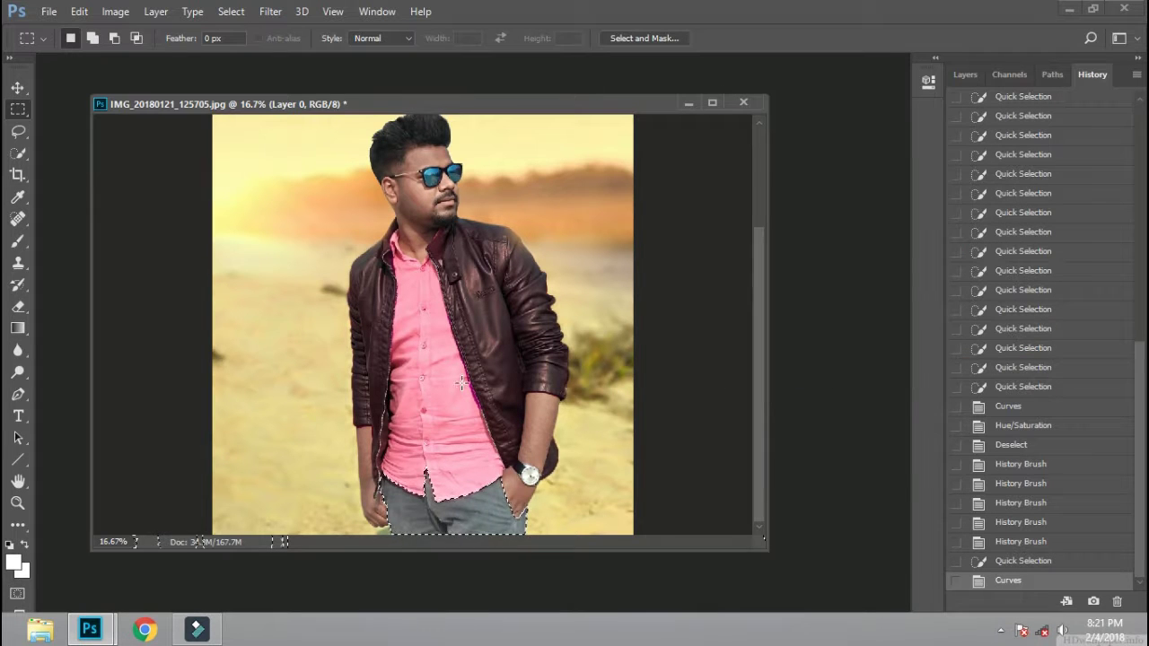
click(1006, 580)
key(ctrl+m)
drag(762, 292, 776, 306)
key(Escape)
key(ctrl+d)
scroll(354, 508, up, 3)
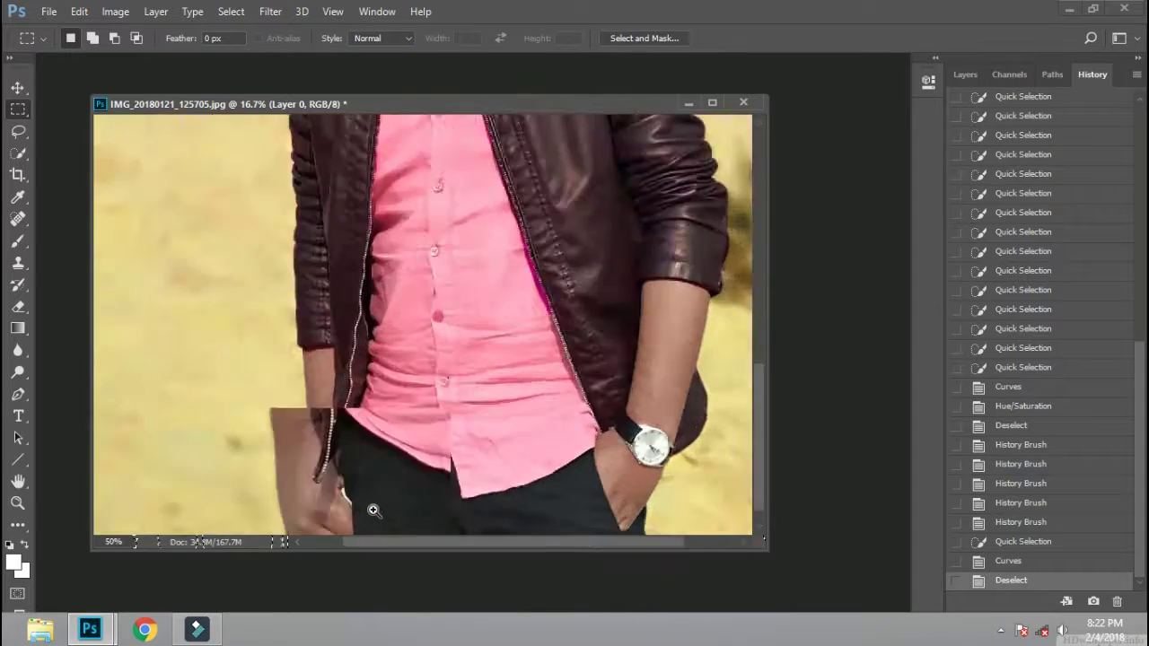
scroll(354, 508, up, 2)
scroll(354, 508, down, 5)
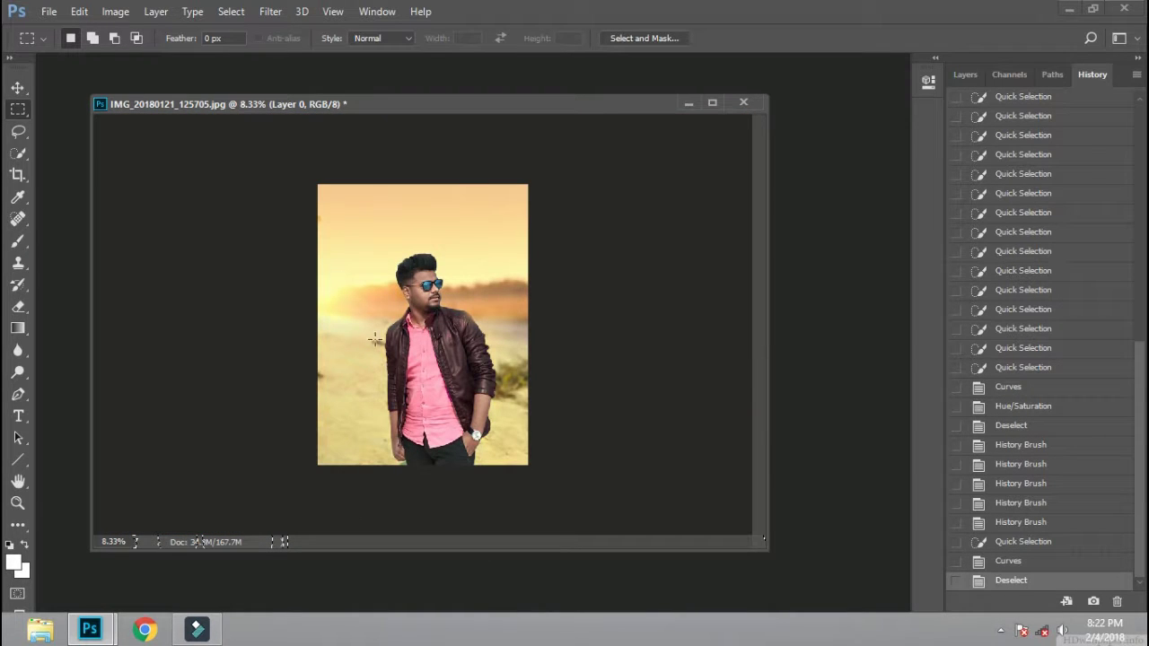
scroll(483, 332, up, 2)
scroll(483, 332, up, 1)
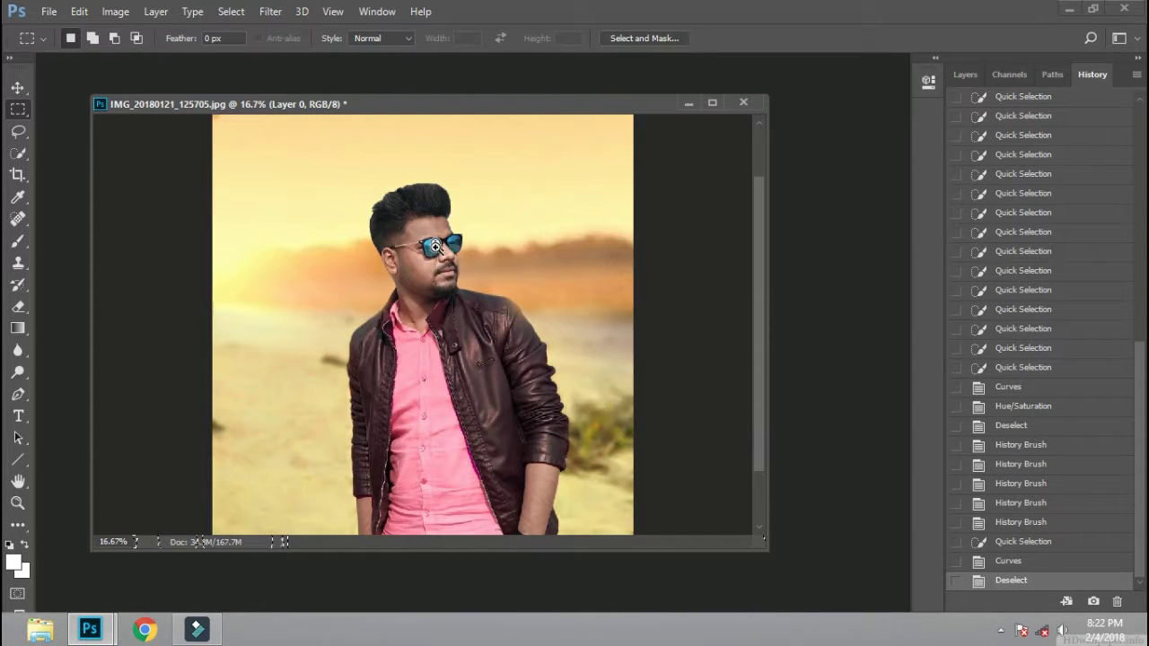
scroll(483, 332, up, 4)
Quick-select both sunglass lenses
click(18, 152)
drag(382, 256, 440, 287)
drag(530, 216, 575, 231)
key(ctrl+minus)
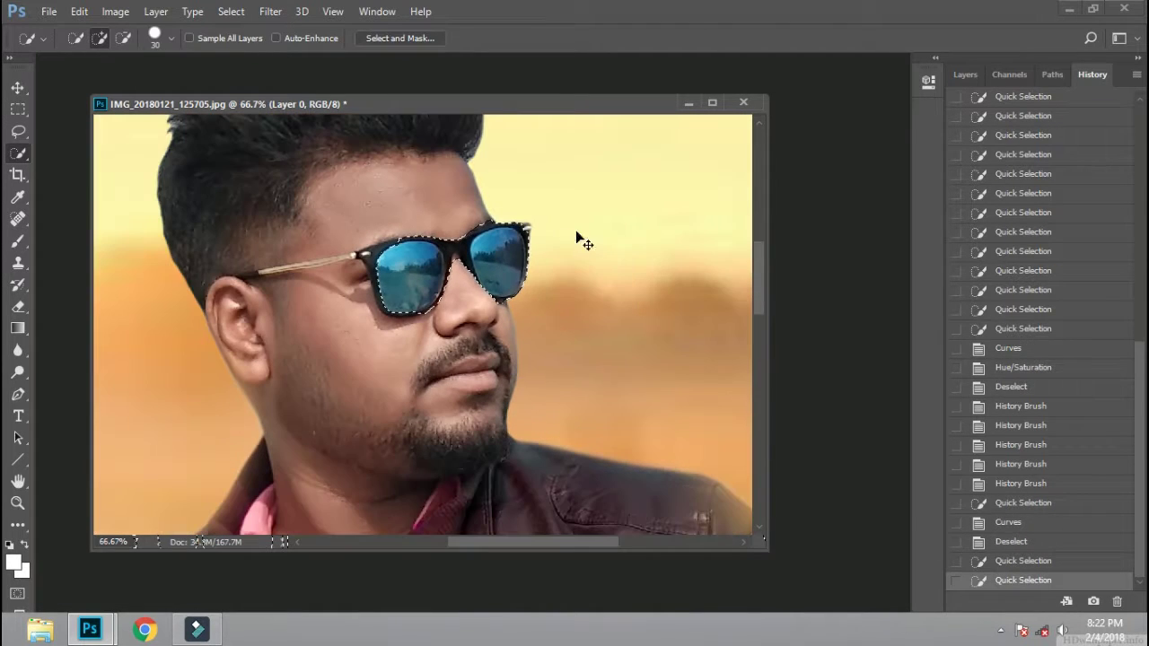
Shift the lenses' hue to orange with boosted saturation, then deselect
key(ctrl+u)
drag(895, 253, 922, 254)
drag(881, 215, 805, 218)
key(ctrl+minus)
key(ctrl+minus)
key(ctrl+minus)
click(1065, 135)
key(m)
key(ctrl+d)
History-brush away the colour spill along the lens rims
scroll(256, 382, up, 10)
key(y)
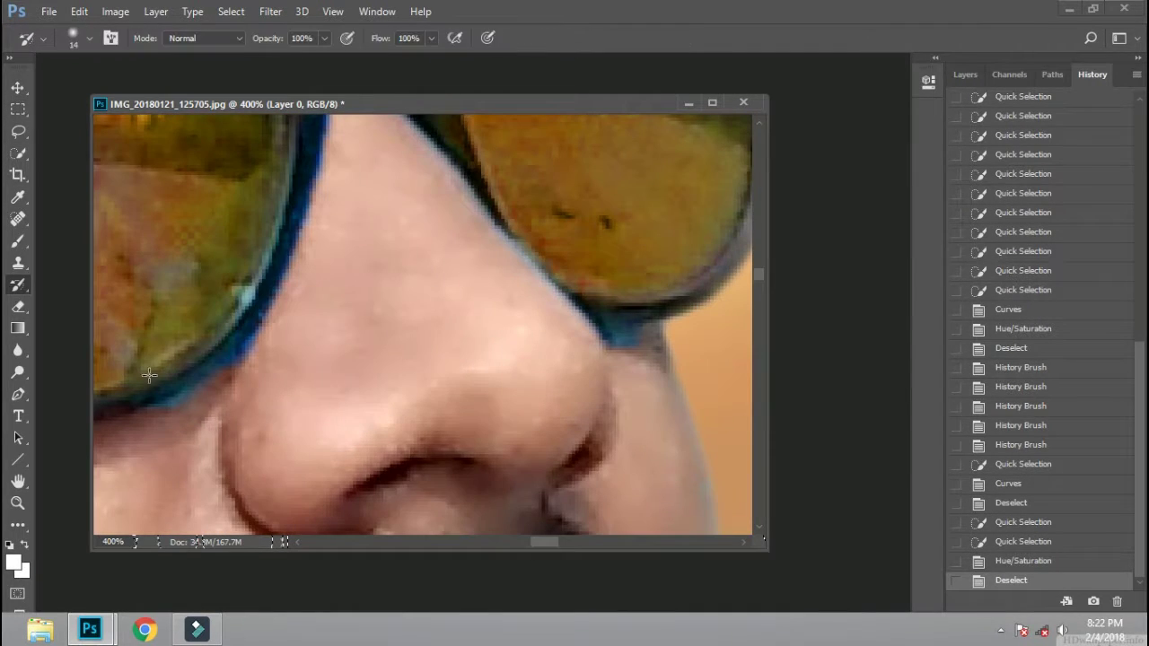
scroll(164, 411, up, 5)
scroll(275, 366, right, 5)
scroll(264, 257, right, 5)
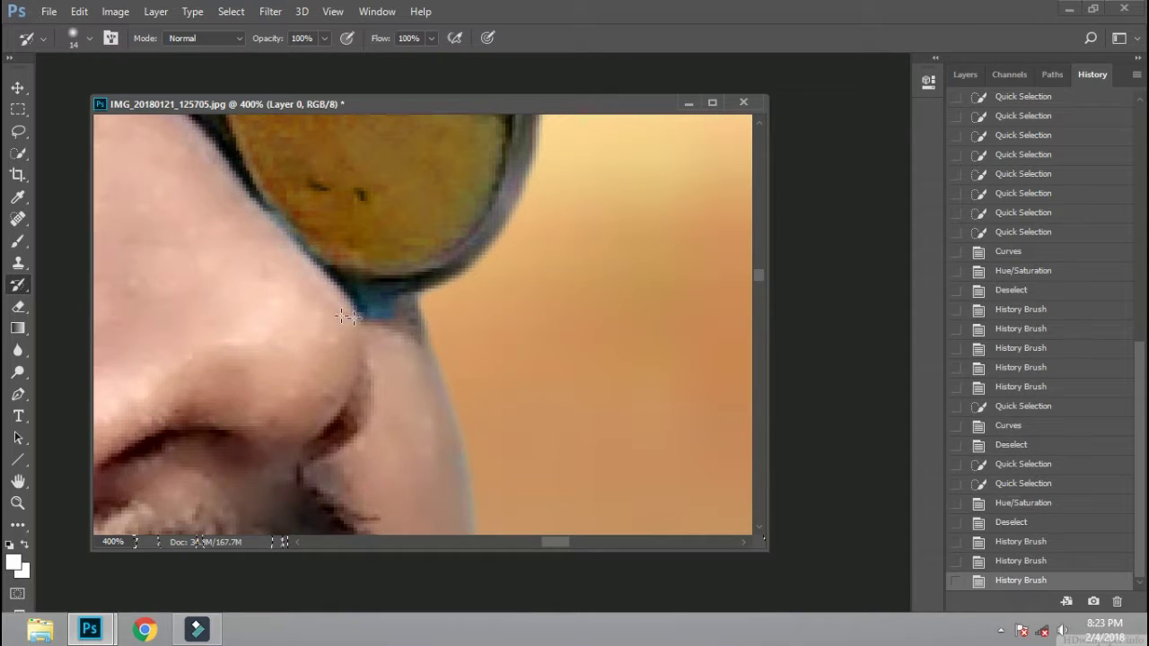
scroll(411, 258, left, 5)
drag(500, 221, 467, 251)
scroll(207, 311, up, 3)
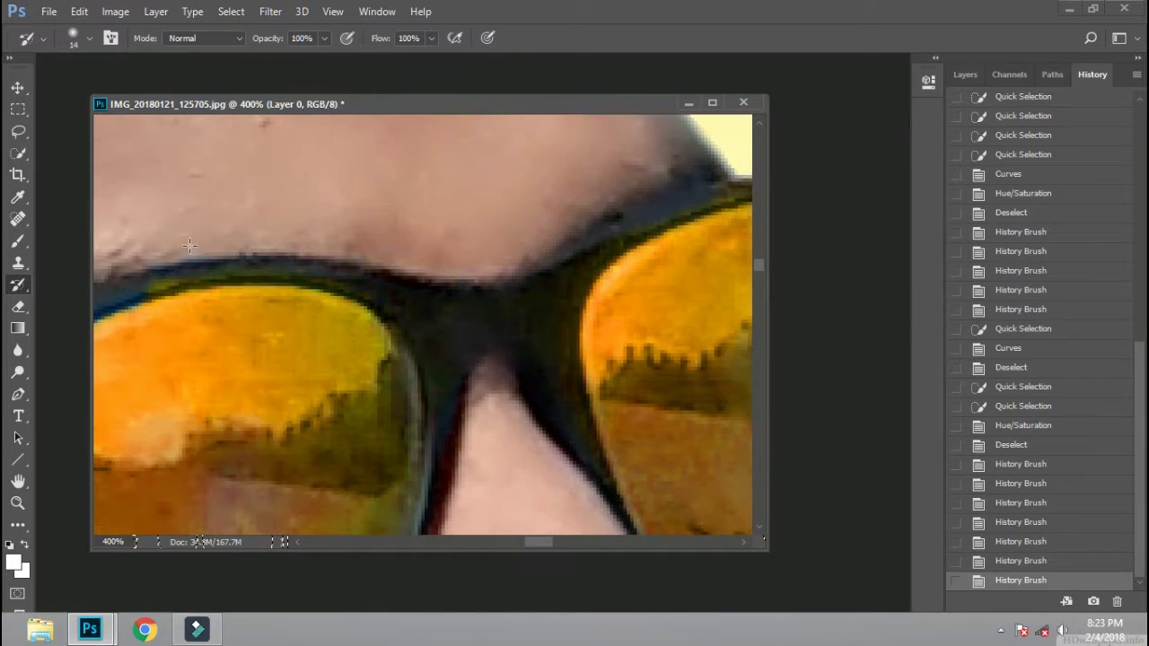
scroll(208, 311, left, 5)
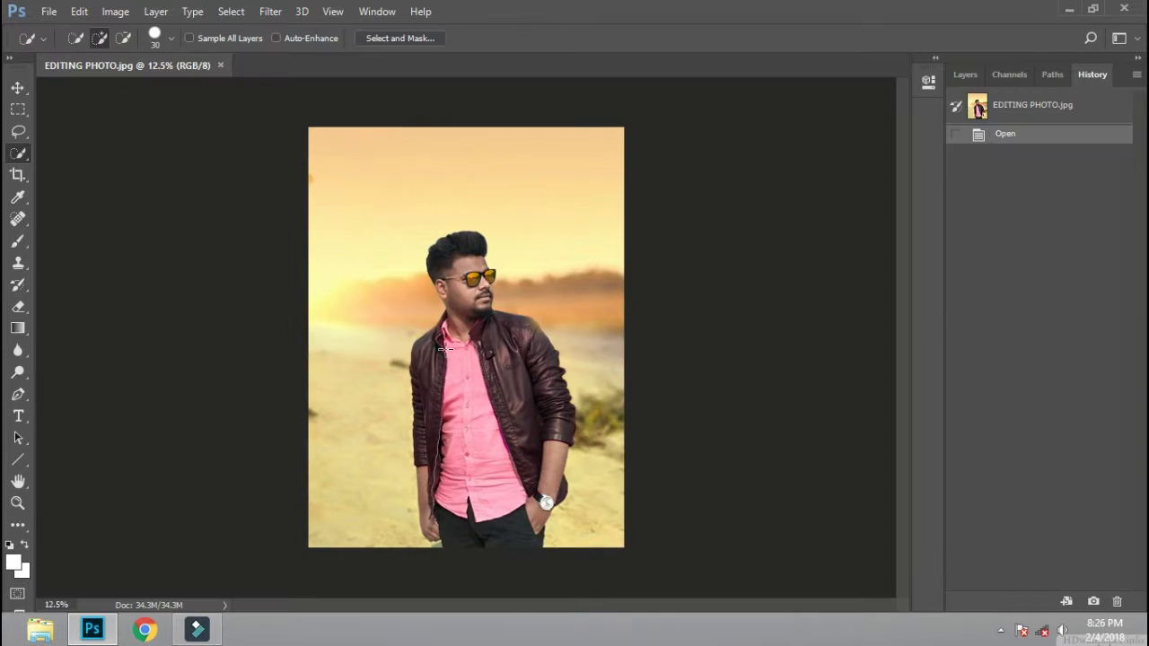
Try a whole-photo hue and saturation boost, then cancel it
key(ctrl+u)
mouse_move(880, 216)
mouse_down()
mouse_move(854, 216)
mouse_move(881, 215)
mouse_up()
drag(894, 256, 950, 259)
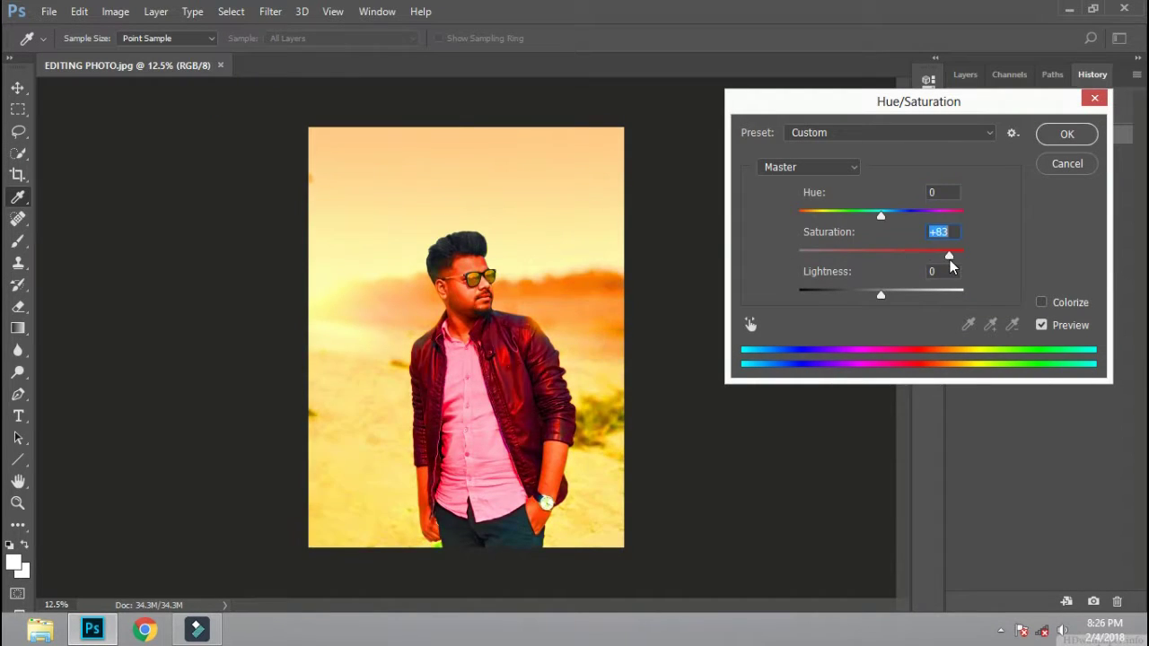
click(1067, 164)
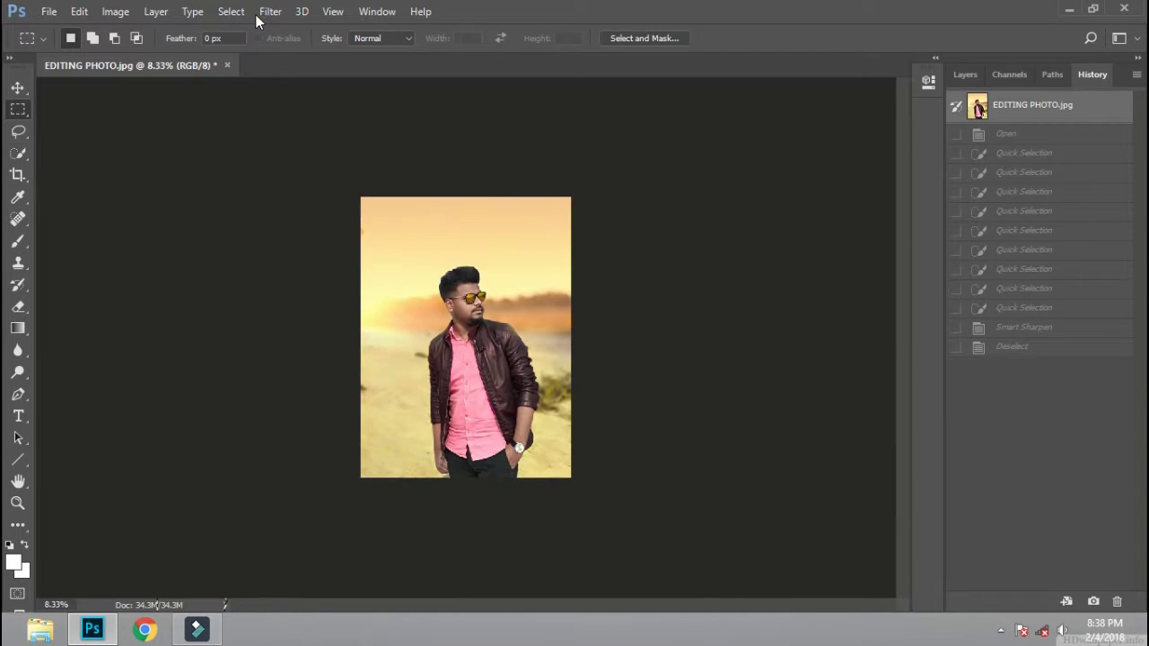
Apply Camera Raw with Exposure +0.55, Contrast +48, Highlights −92, Blacks +5, Clarity −23
click(270, 11)
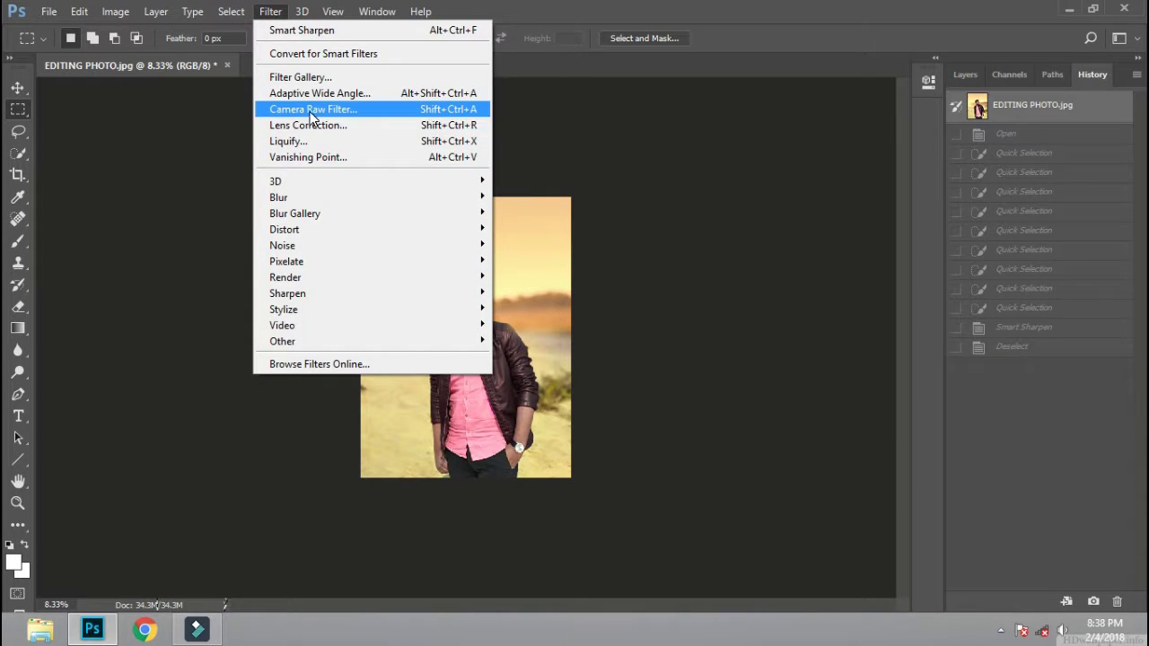
click(296, 109)
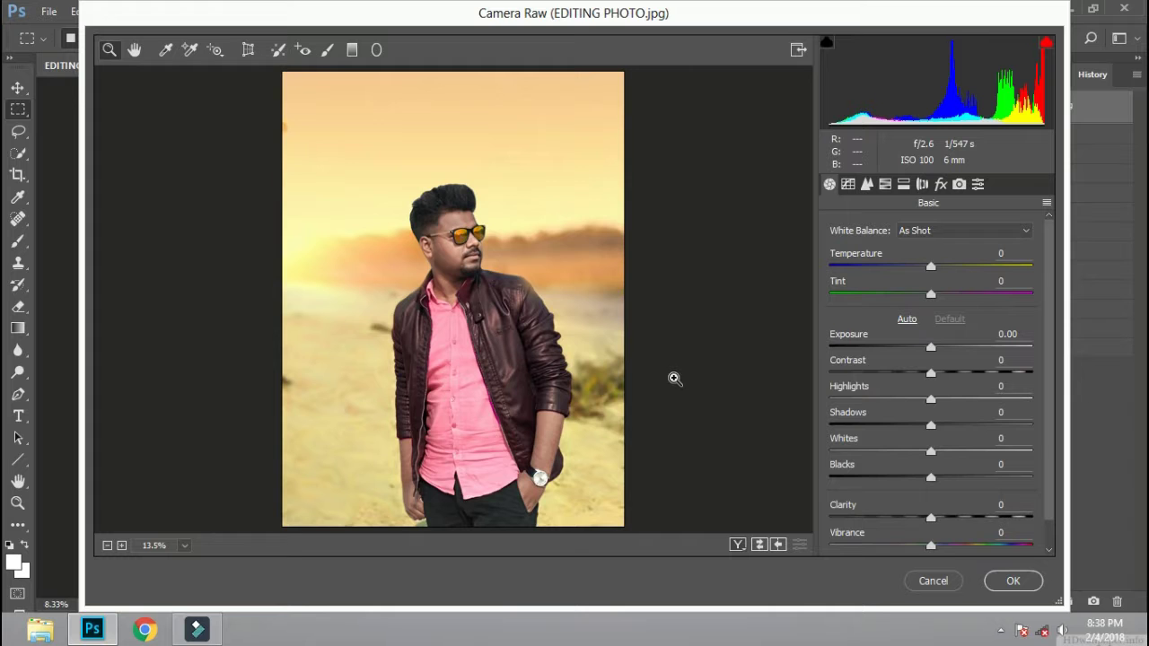
drag(931, 348, 982, 373)
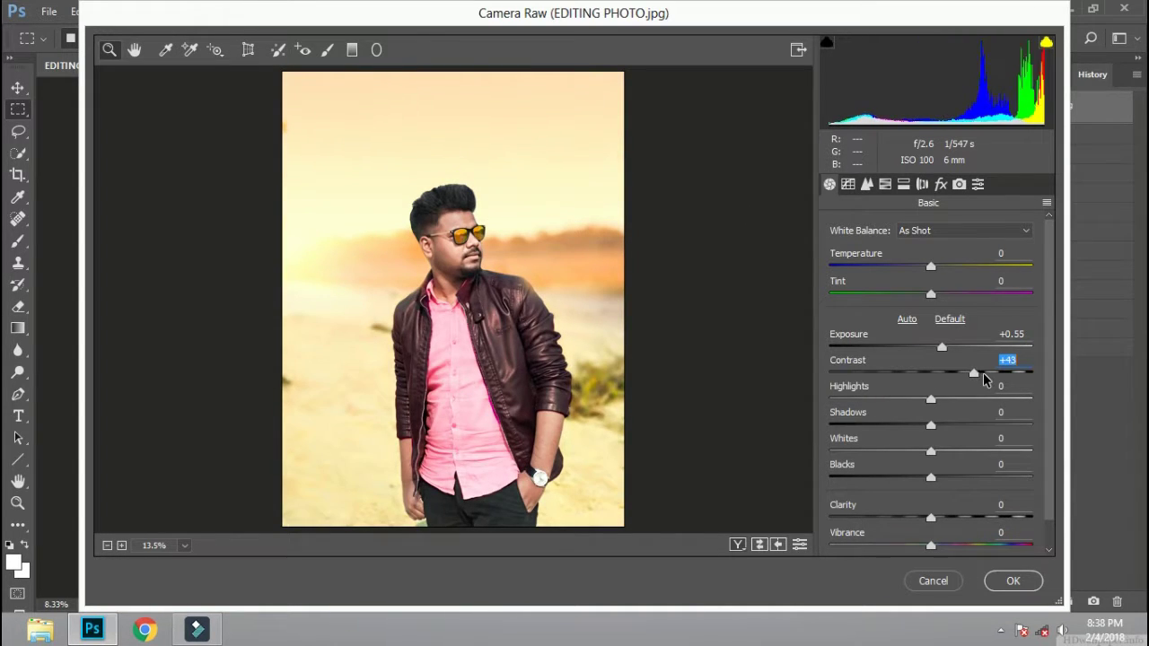
mouse_move(931, 402)
mouse_down()
mouse_move(809, 415)
mouse_move(838, 405)
mouse_up()
drag(910, 431, 929, 434)
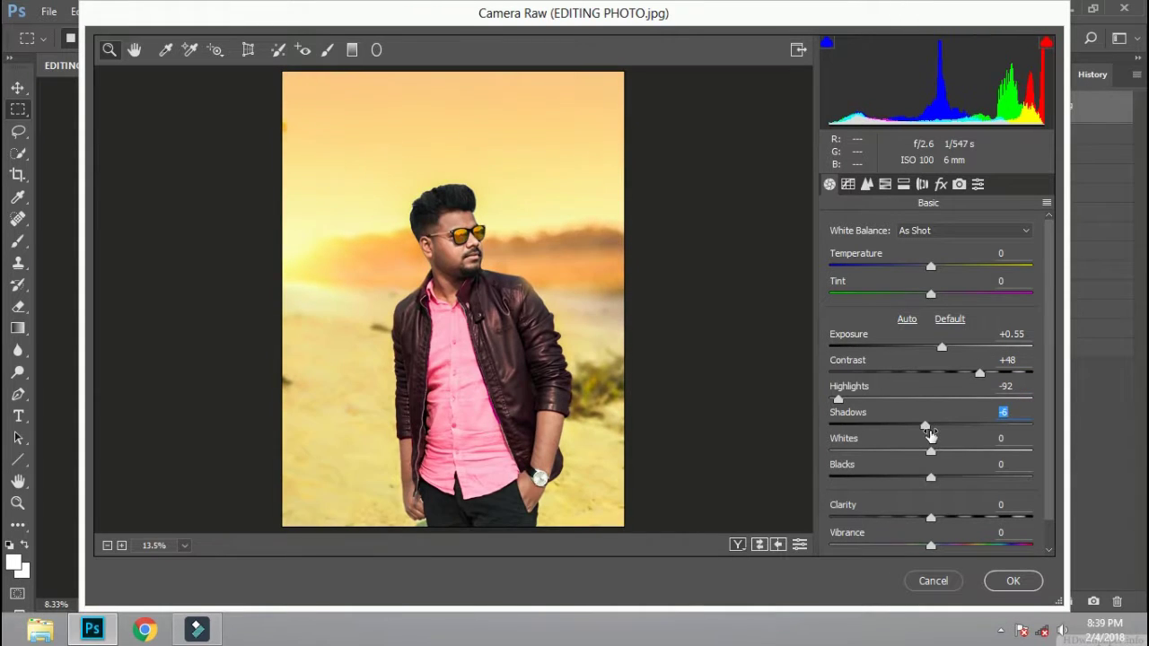
drag(931, 476, 938, 468)
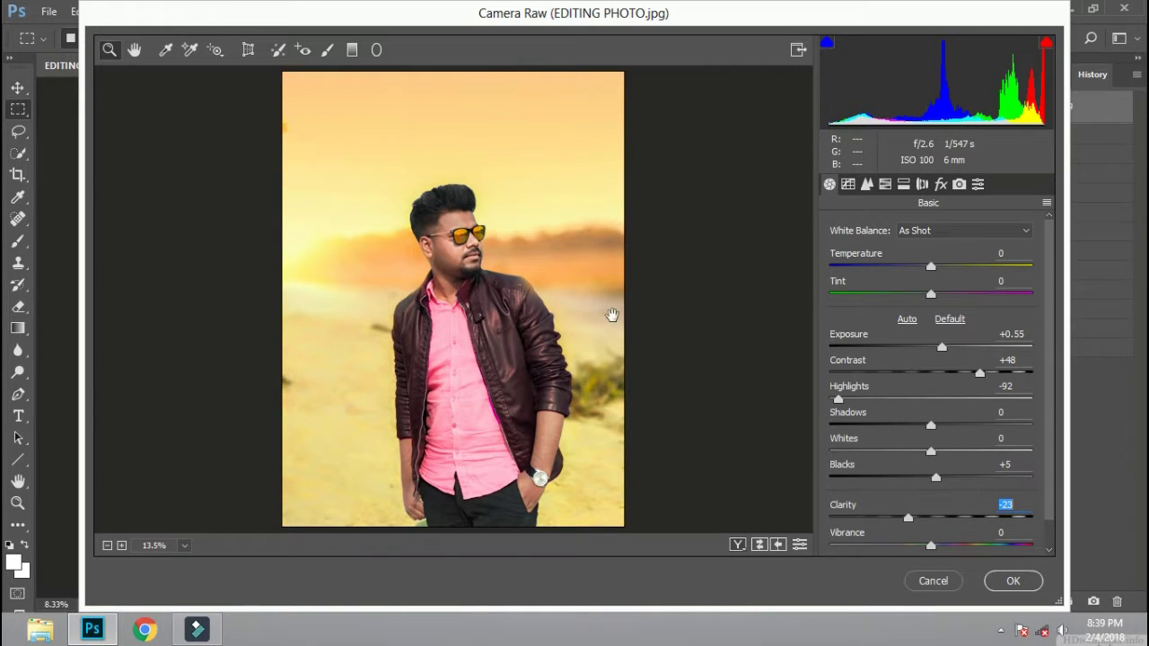
click(461, 248)
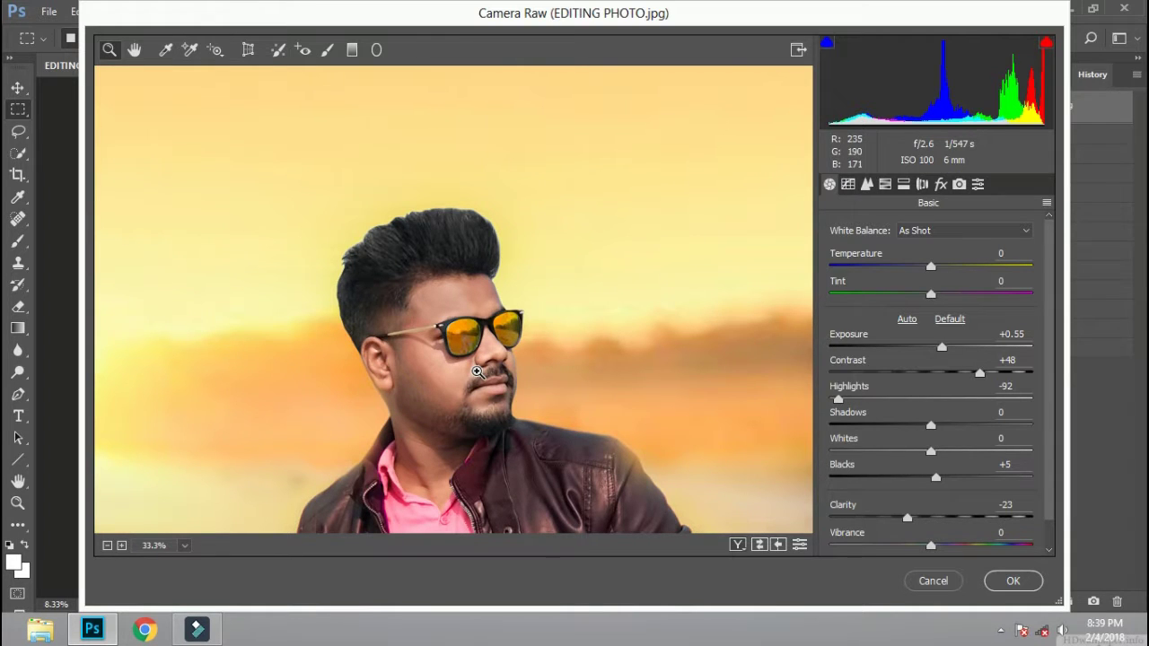
click(1015, 582)
key(ctrl+plus)
key(ctrl+plus)
key(ctrl+plus)
key(ctrl+plus)
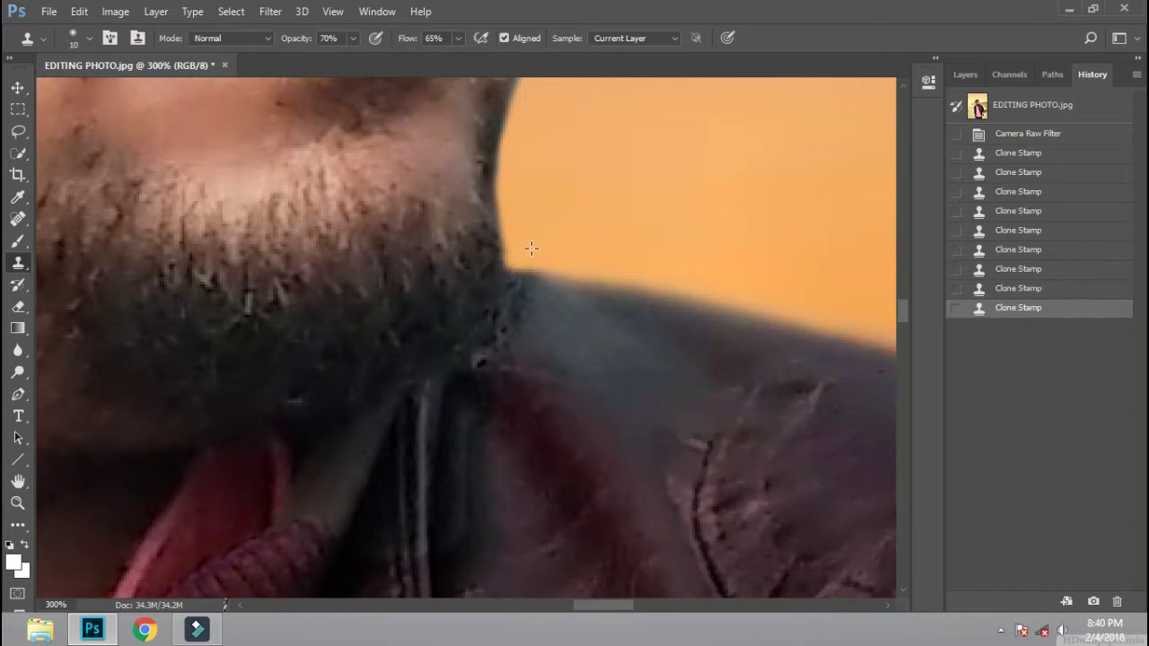
Begin a Quick Selection of the pink shirt, then close the photo without saving and reopen it
click(520, 269)
key(ctrl+minus)
key(ctrl+minus)
key(ctrl+minus)
key(ctrl+minus)
key(ctrl+minus)
key(w)
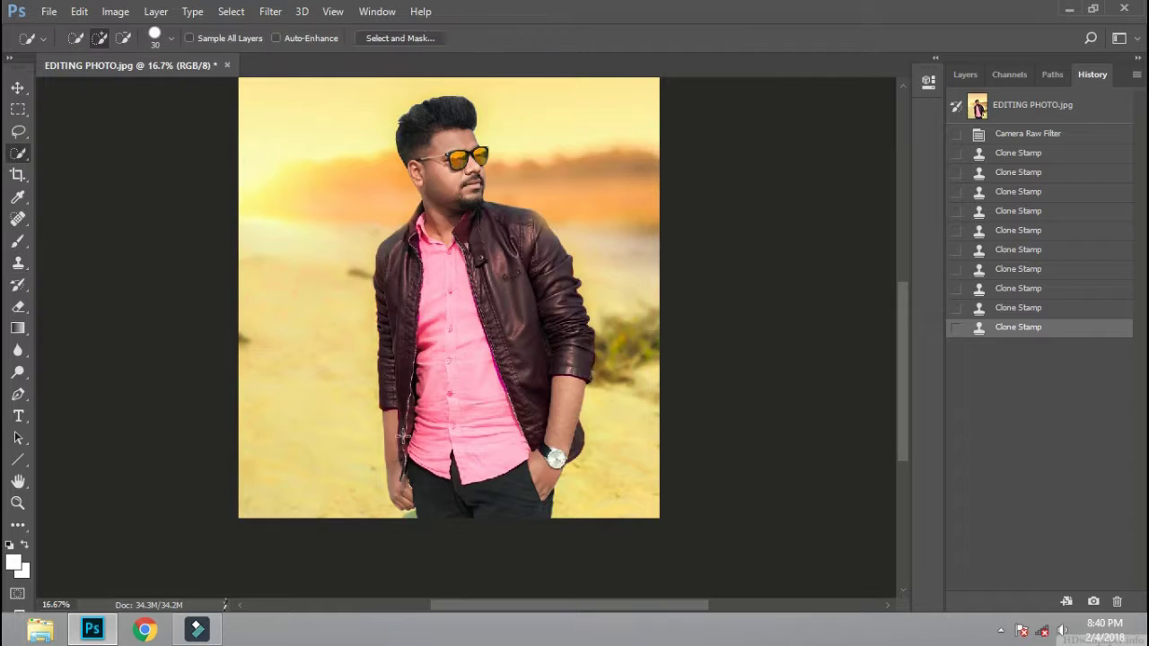
click(493, 351)
key(ctrl+plus)
key(ctrl+plus)
key(ctrl+plus)
click(593, 377)
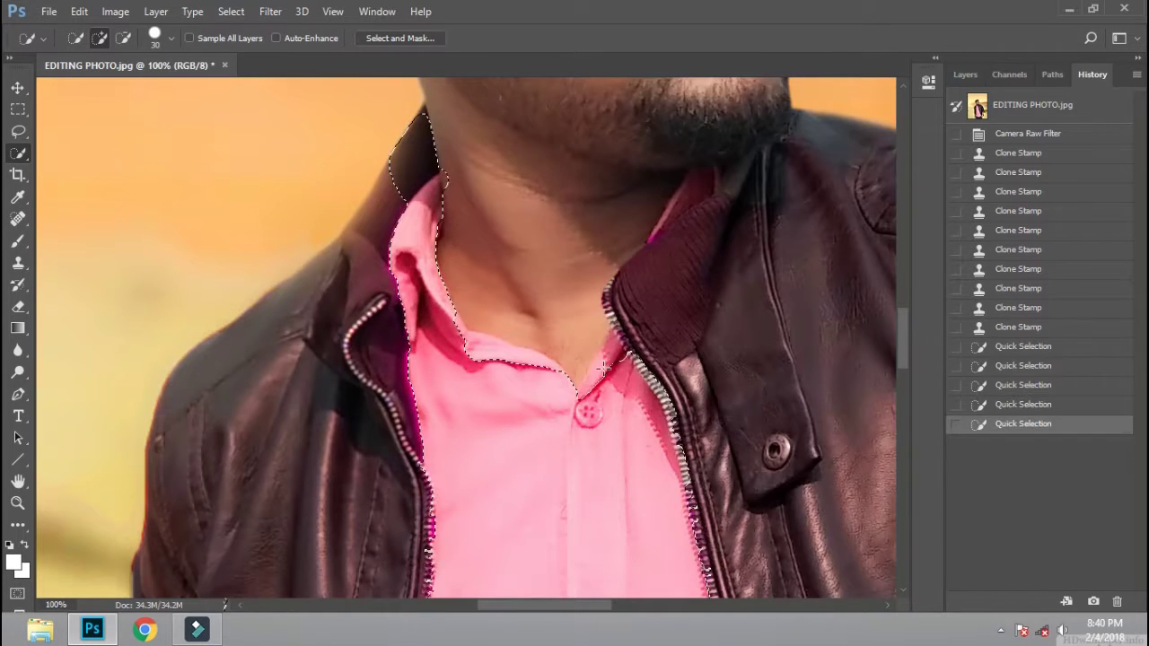
click(584, 350)
click(584, 350)
key(ctrl+minus)
key(ctrl+minus)
key(ctrl+minus)
key(ctrl+w)
click(542, 242)
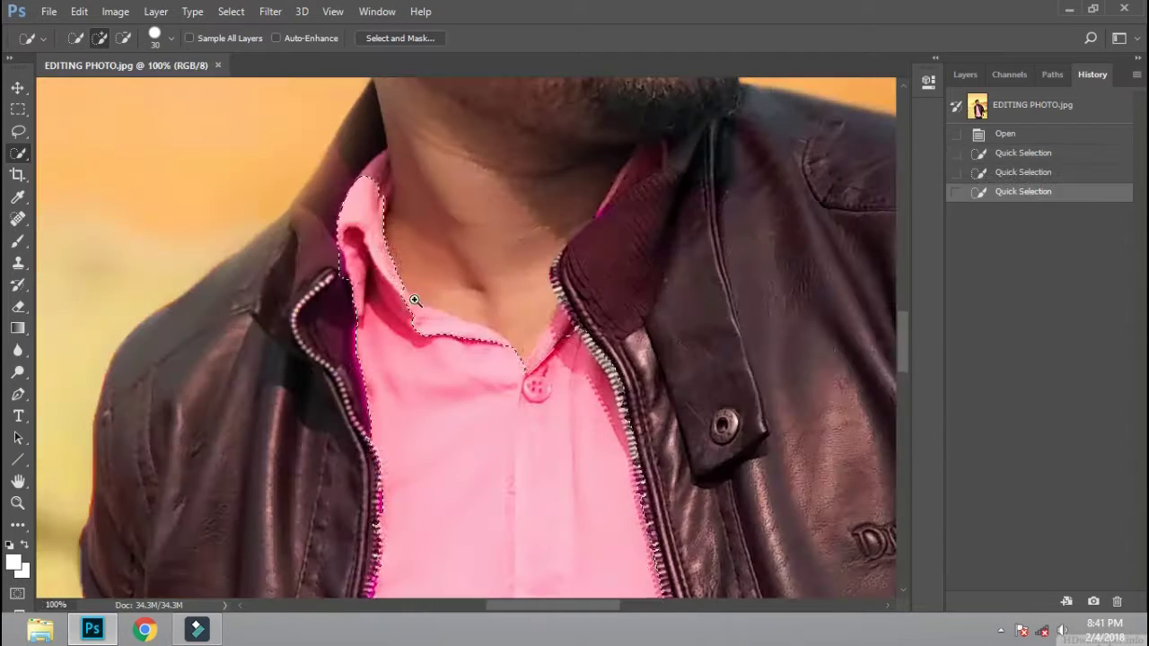
Quick-select the whole pink shirt, including collar, front and zipper edges
click(584, 368)
click(359, 287)
click(620, 179)
click(605, 205)
click(583, 224)
click(395, 175)
drag(629, 539, 530, 431)
click(441, 141)
click(126, 234)
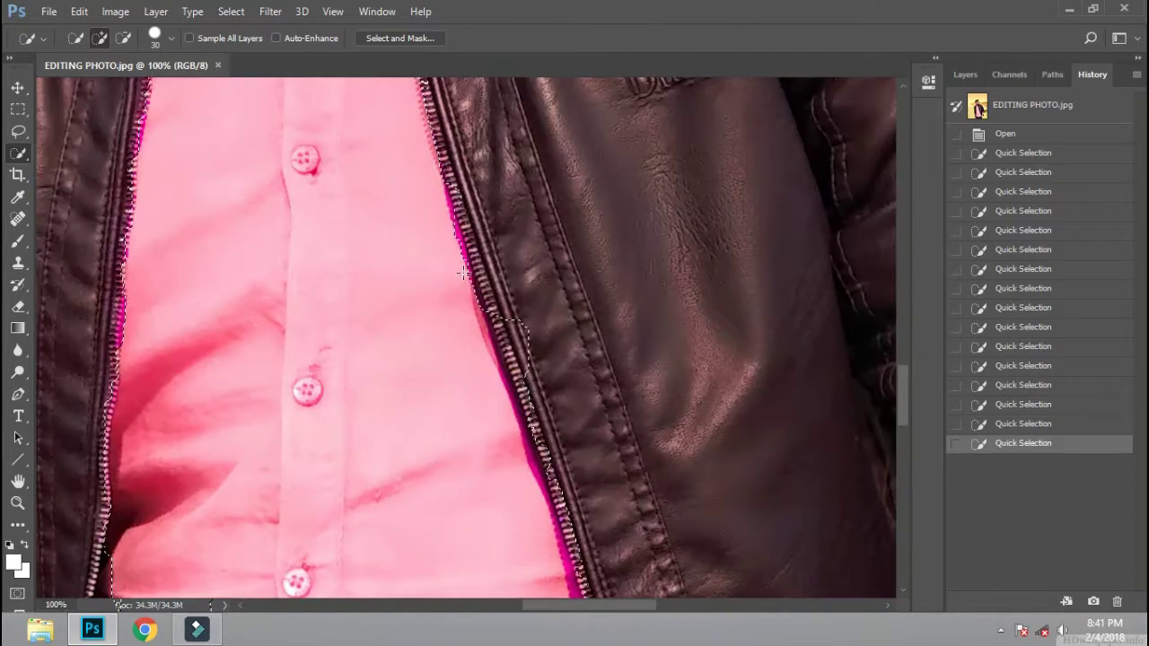
click(411, 216)
key(ctrl+0)
Reduce the shirt's saturation with Hue/Saturation at Hue 0, Saturation -36, then deselect
key(ctrl+u)
drag(881, 216, 812, 216)
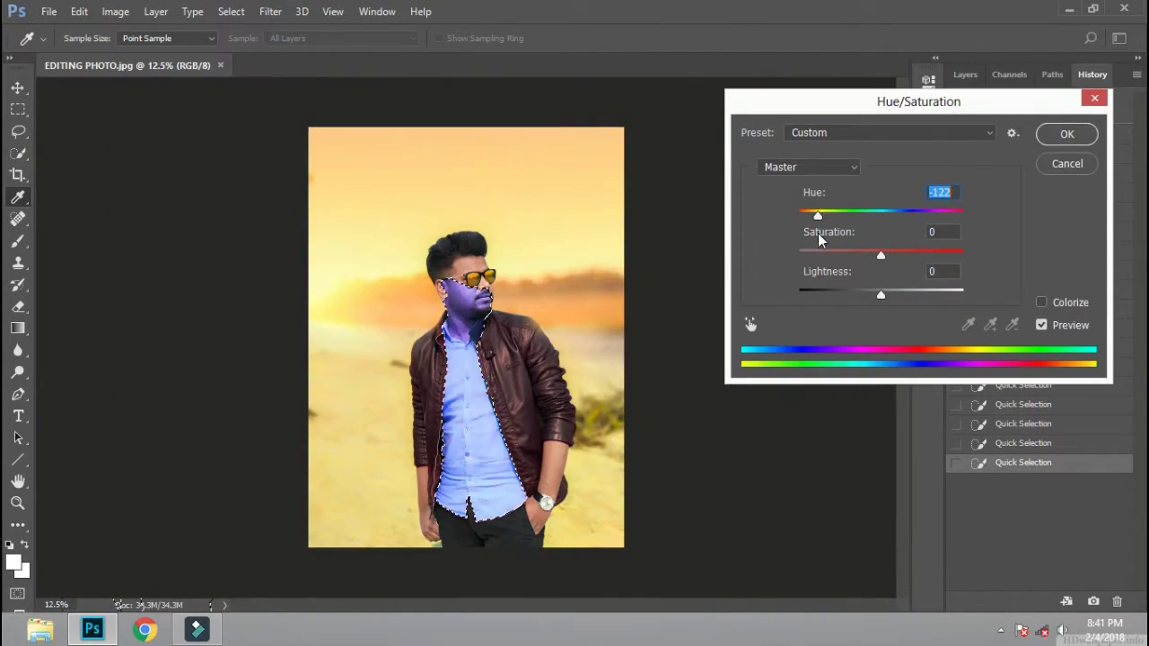
click(821, 255)
click(833, 214)
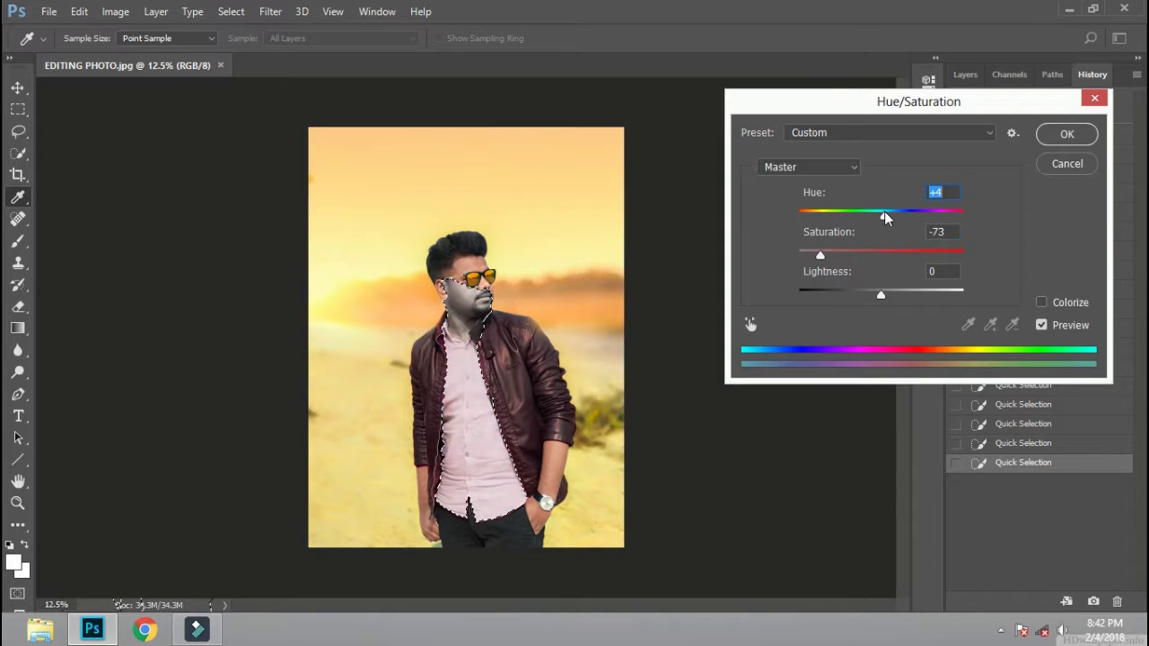
click(852, 255)
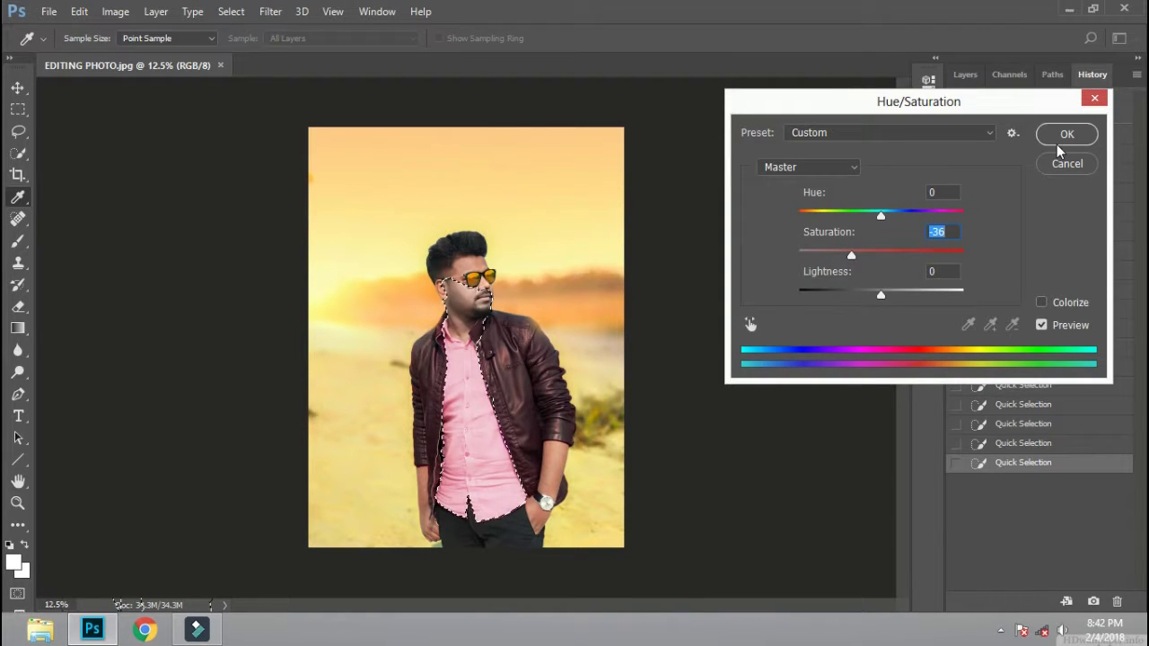
click(1062, 141)
key(l)
key(ctrl+d)
Set up the History Brush at size 99 to paint back the collar spill
key(y)
key(ctrl+plus)
key(ctrl+plus)
key(ctrl+plus)
right_click(604, 364)
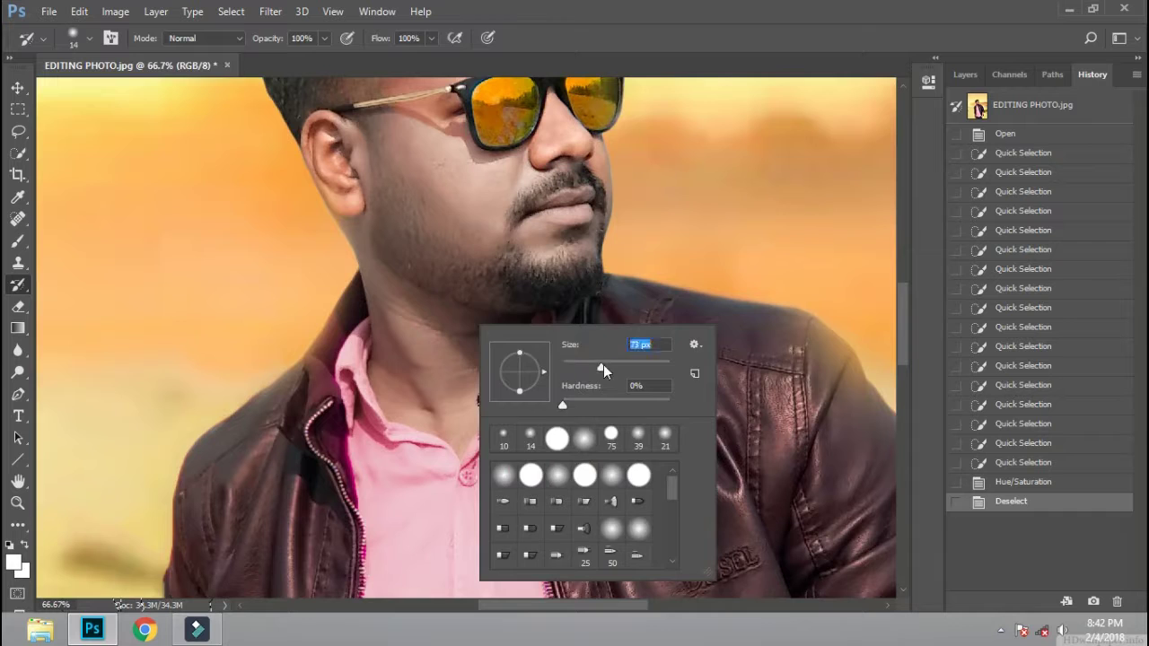
click(583, 275)
right_click(584, 275)
text(99)
key(Return)
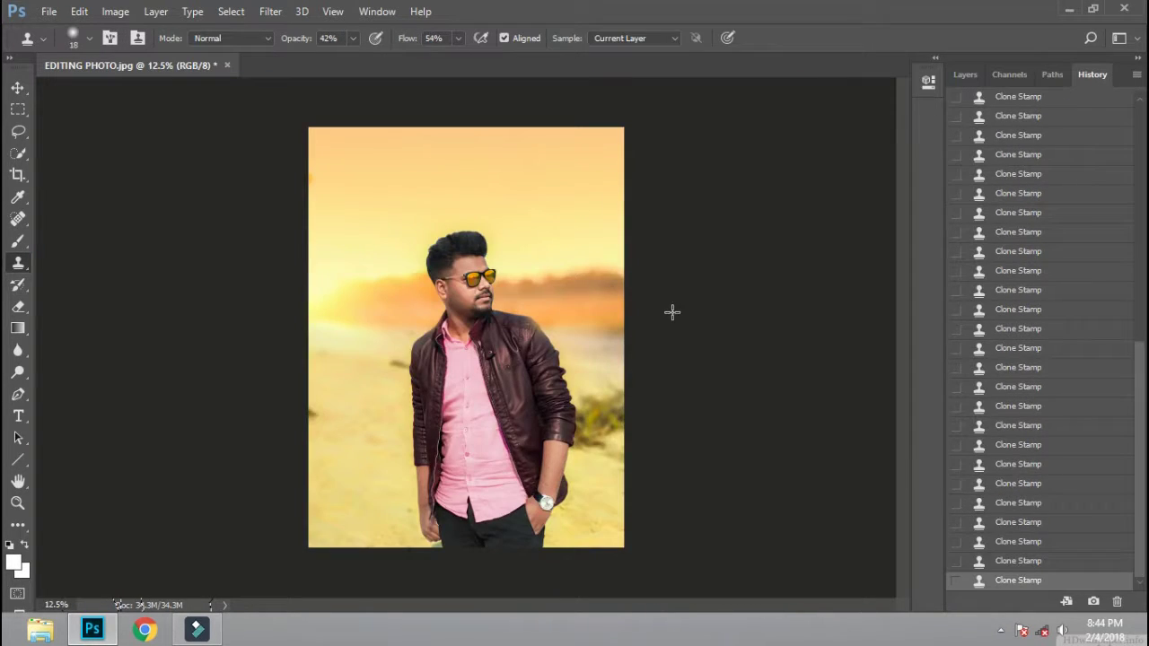
Smooth the skin under the chin and along the jaw and neck
key(ctrl+plus)
key(ctrl+plus)
key(ctrl+plus)
key(ctrl+plus)
key(ctrl+plus)
key(ctrl+plus)
right_click(543, 193)
key(Return)
drag(380, 211, 511, 275)
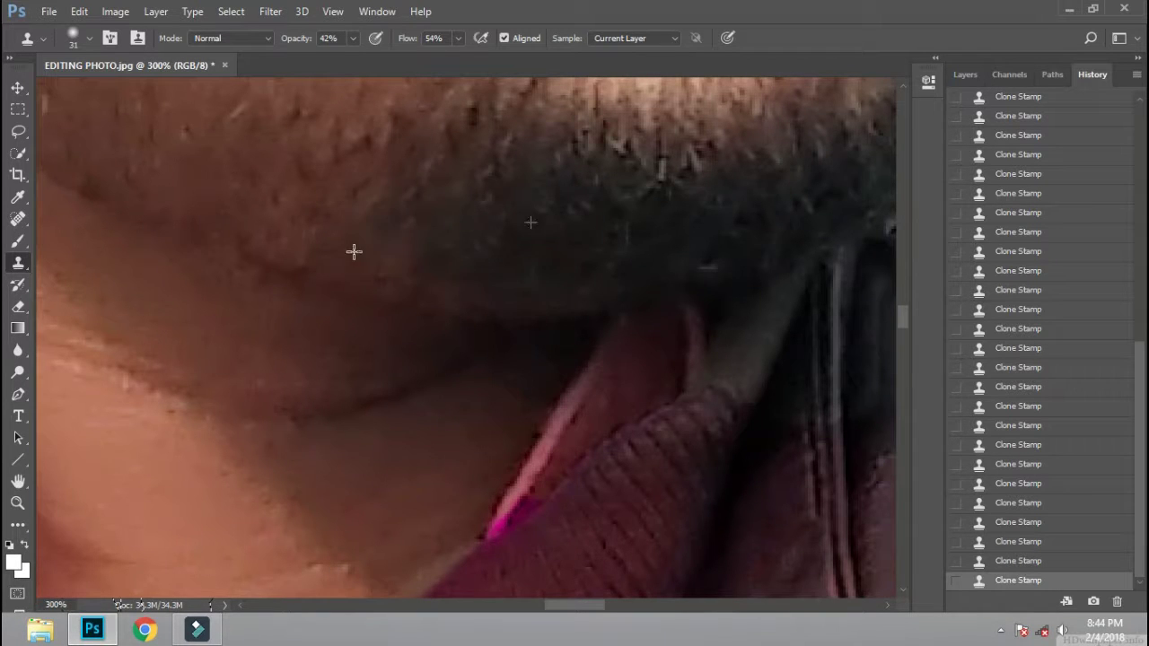
drag(354, 251, 318, 240)
key(ctrl+0)
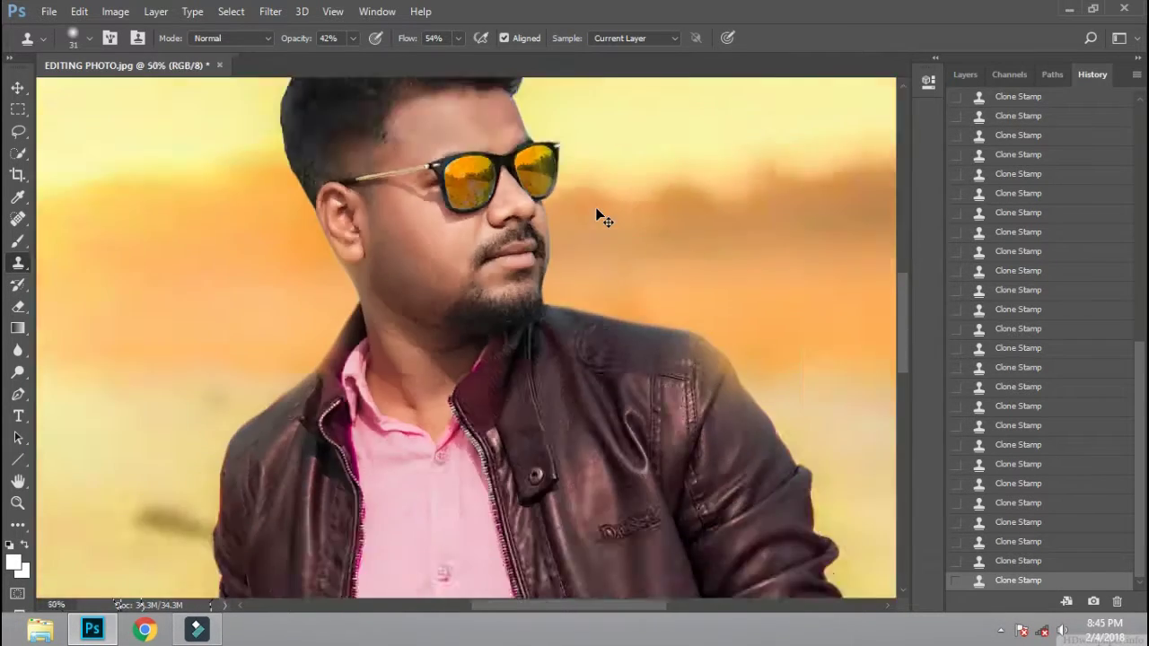
key(ctrl+plus)
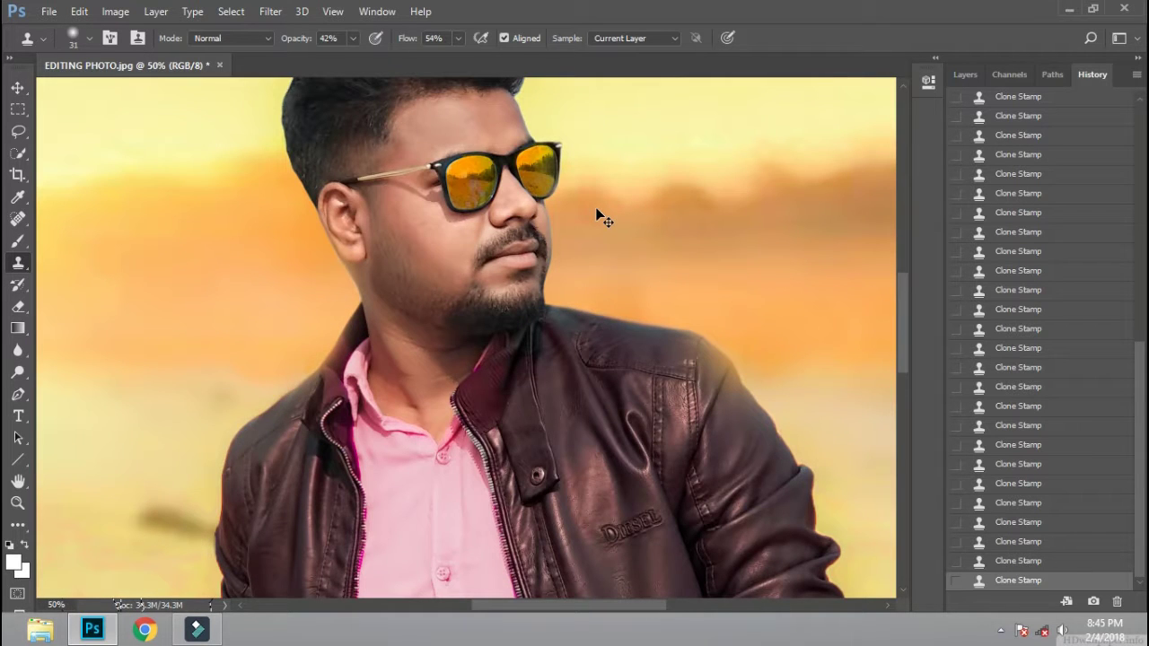
key(ctrl+minus)
key(ctrl+plus)
key(ctrl+plus)
Set the Brush to a light skin tone with 14% opacity and 16% flow
key(b)
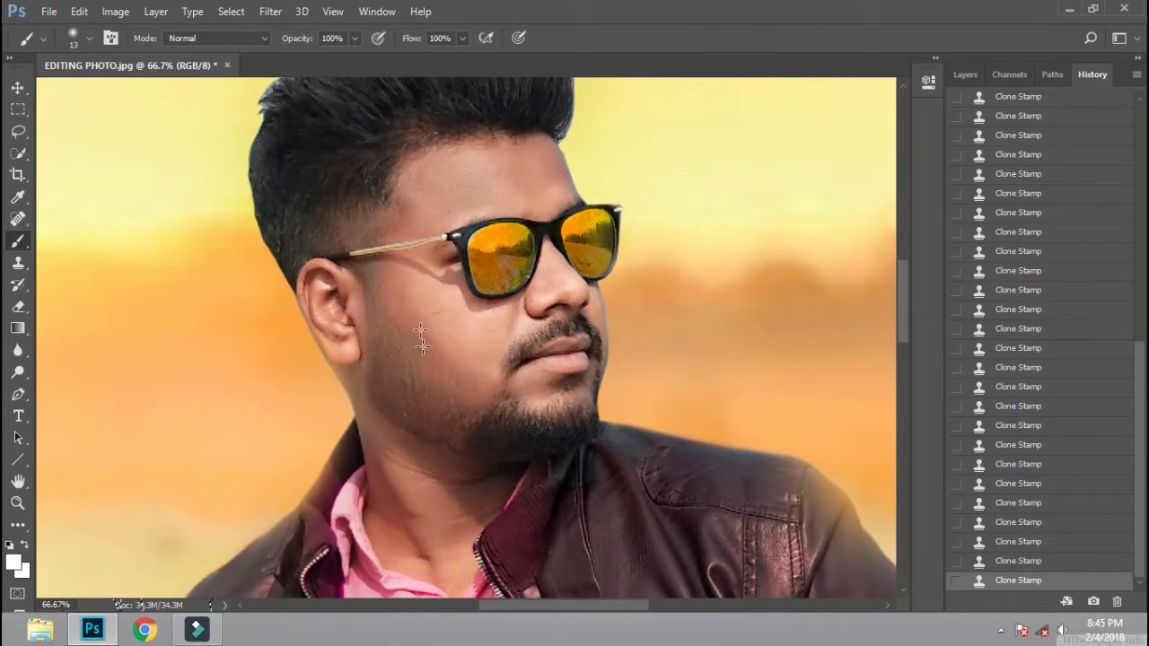
click(13, 562)
click(414, 159)
click(742, 135)
click(355, 38)
click(462, 37)
drag(448, 58, 398, 59)
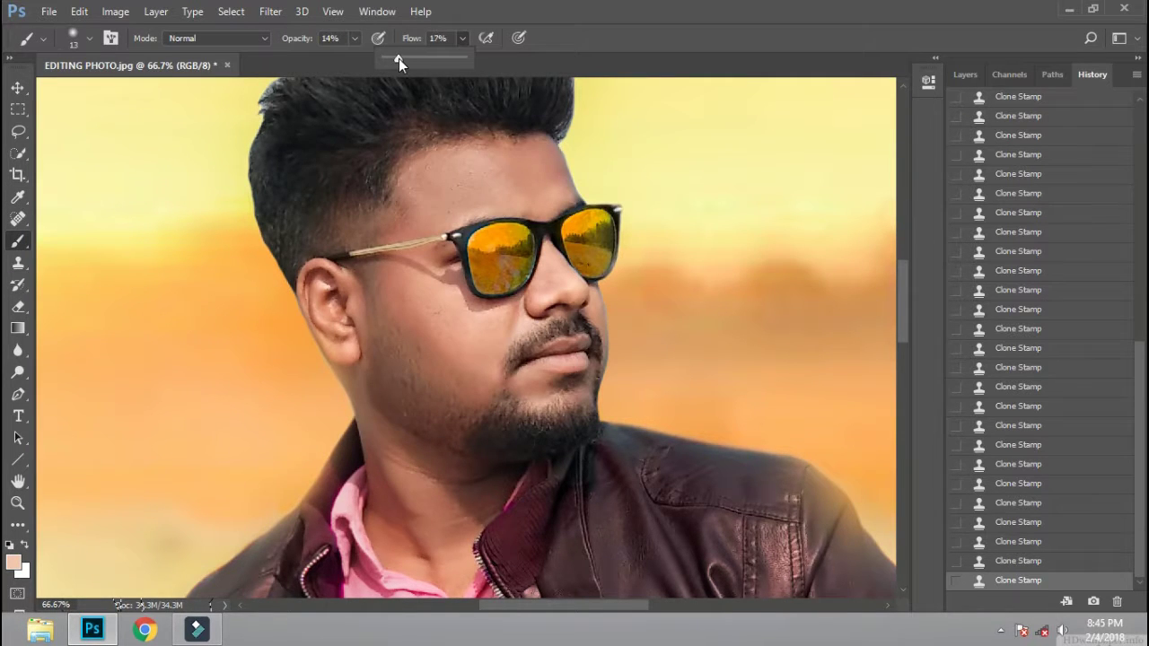
Softly paint the skin tone over the forehead and cheek
key(ctrl+plus)
key(ctrl+plus)
right_click(444, 187)
key(Escape)
drag(538, 224, 646, 207)
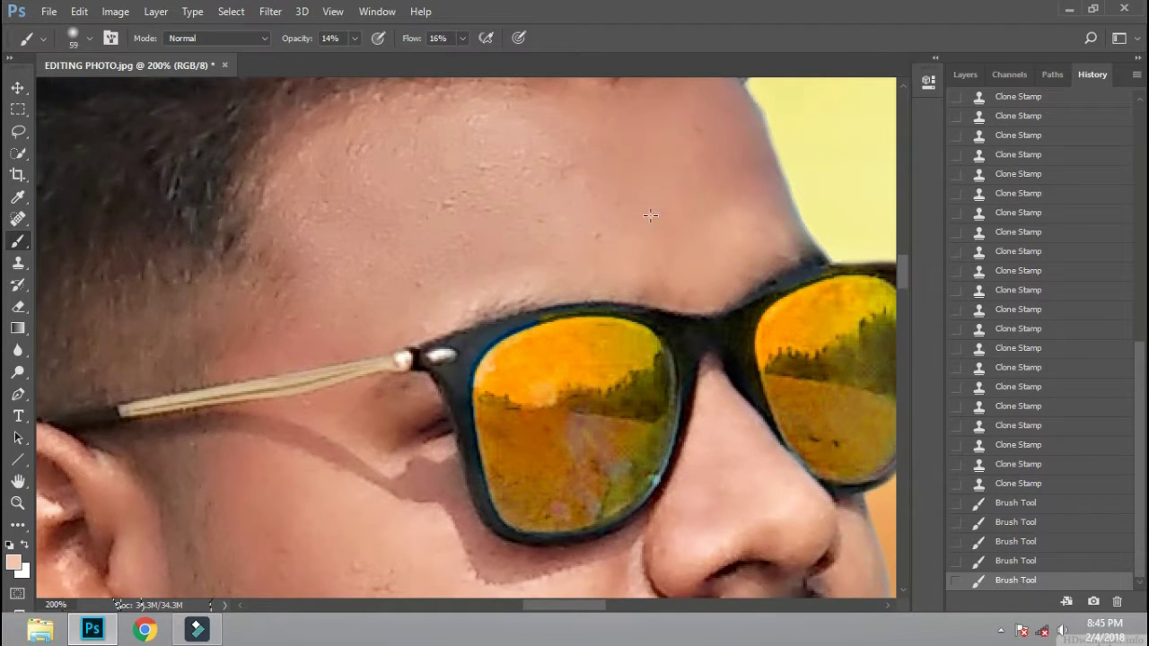
scroll(770, 309, up, 3)
drag(567, 357, 600, 31)
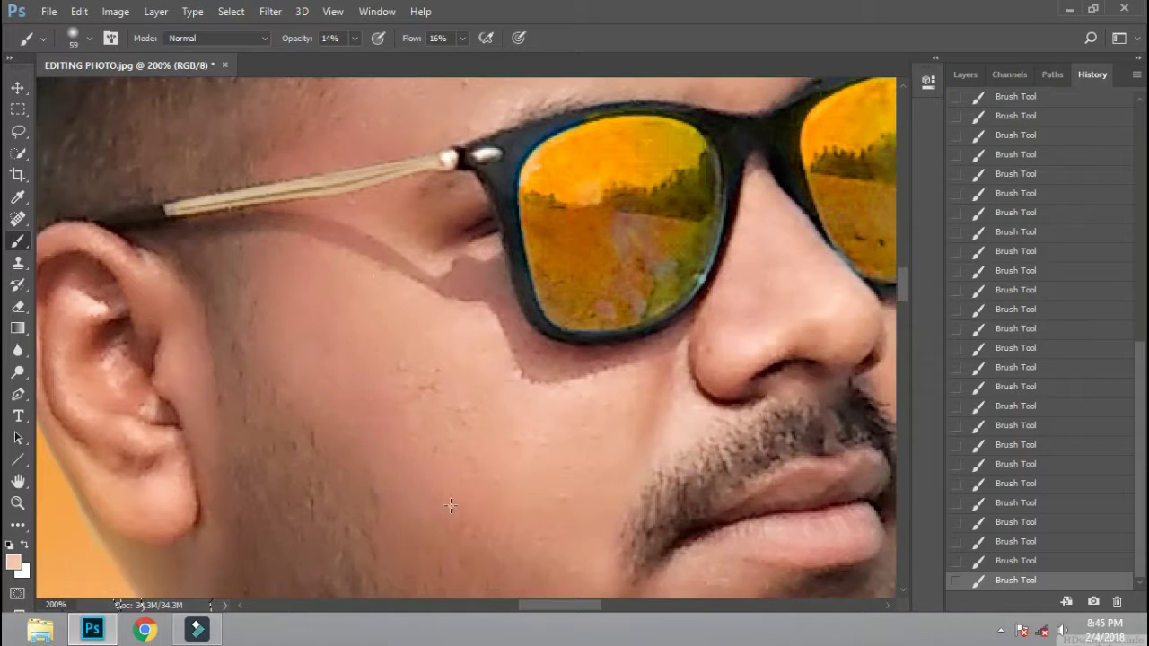
scroll(462, 245, down, 2)
scroll(329, 385, right, 3)
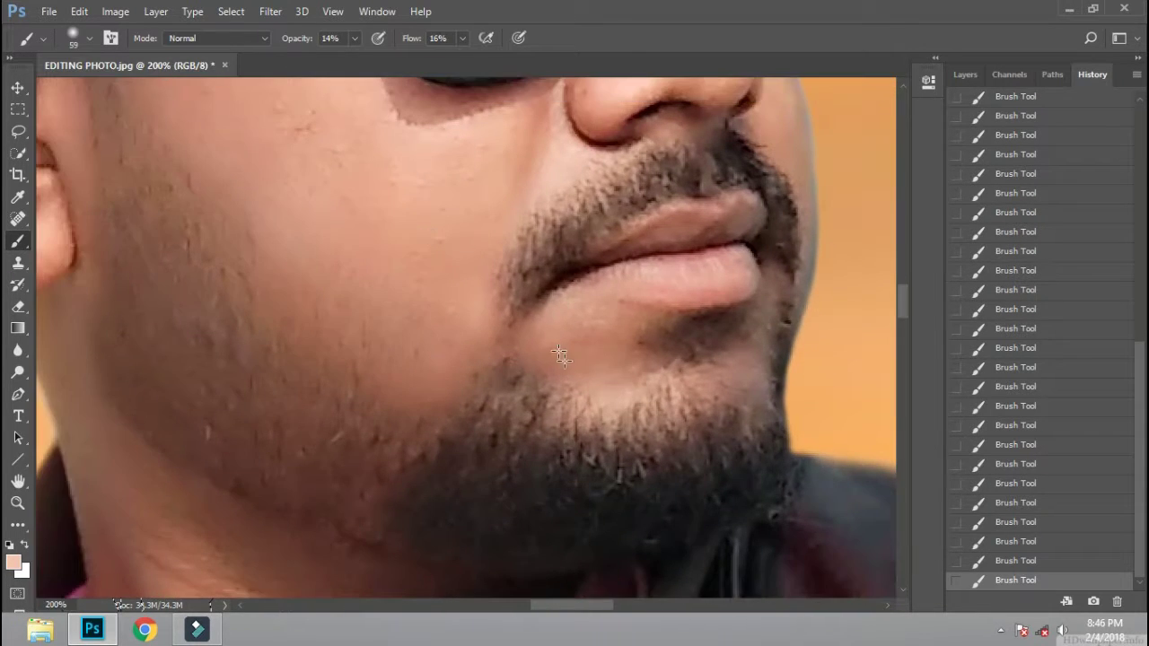
scroll(517, 232, up, 2)
scroll(521, 269, down, 5)
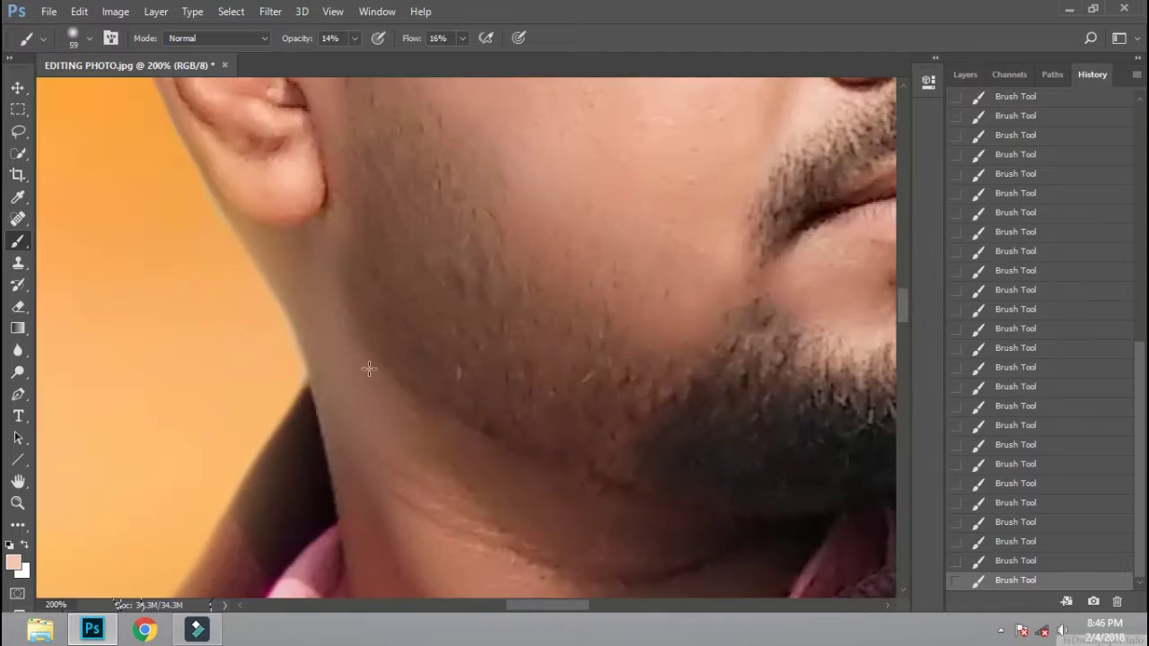
scroll(525, 307, down, 4)
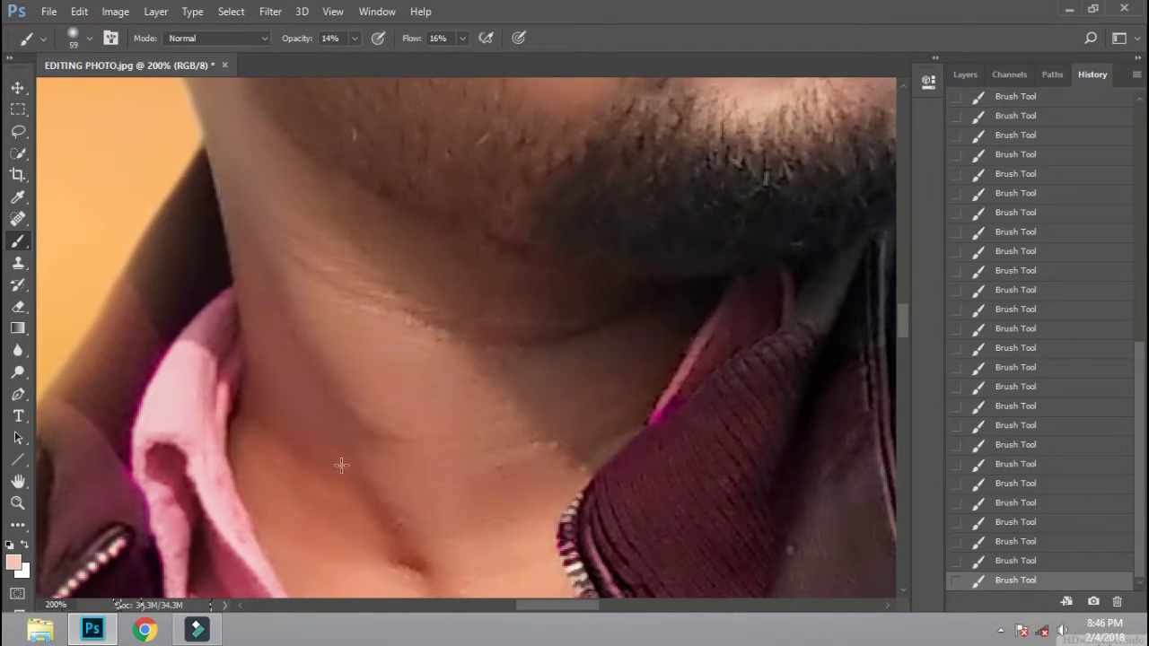
scroll(517, 288, down, 3)
scroll(534, 244, down, 7)
scroll(596, 460, up, 5)
Enlarge the brush and move down to the neck and forearm
right_click(529, 264)
click(514, 232)
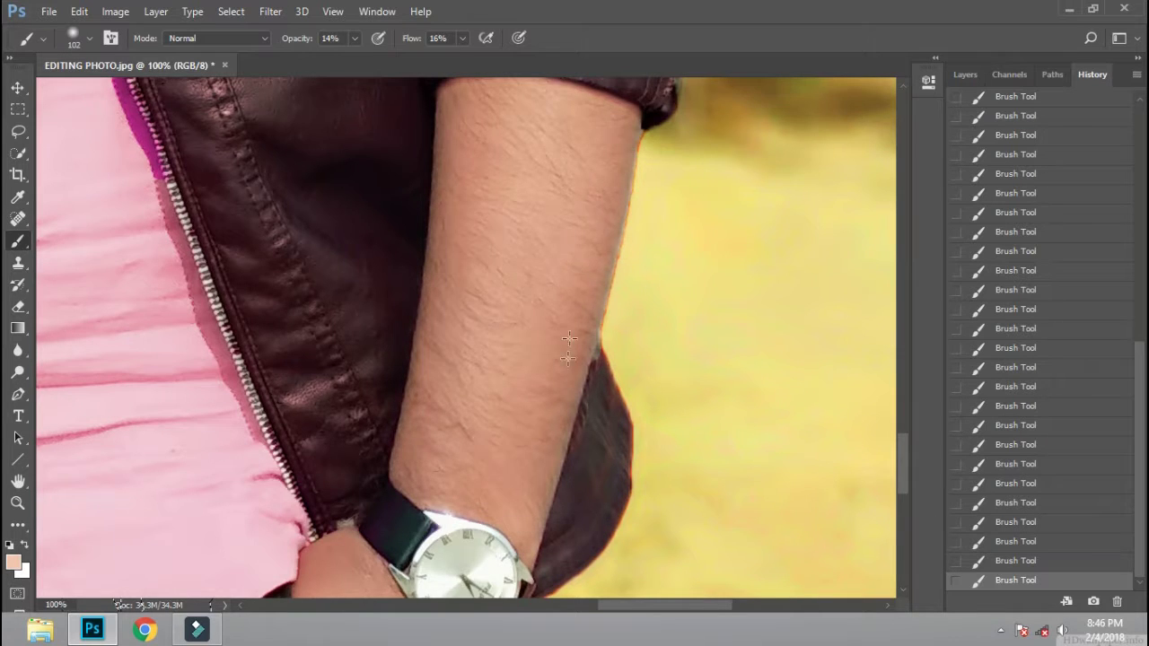
scroll(569, 338, down, 5)
scroll(478, 307, left, 2)
scroll(449, 386, left, 5)
scroll(282, 290, down, 1)
scroll(282, 290, down, 2)
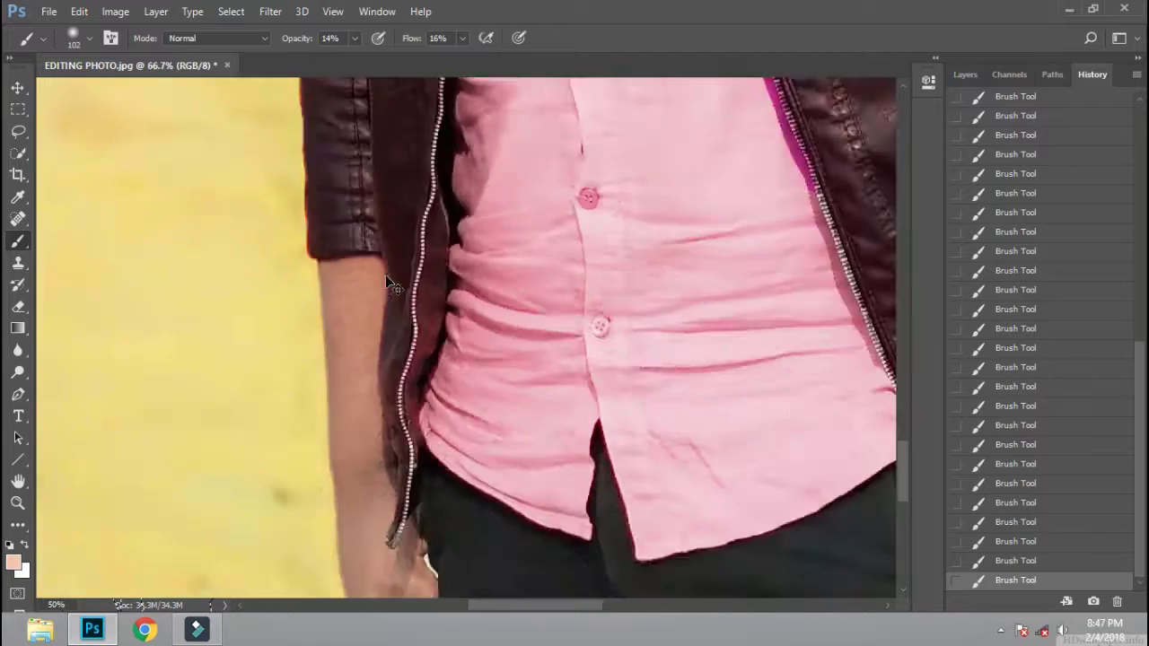
scroll(385, 282, down, 3)
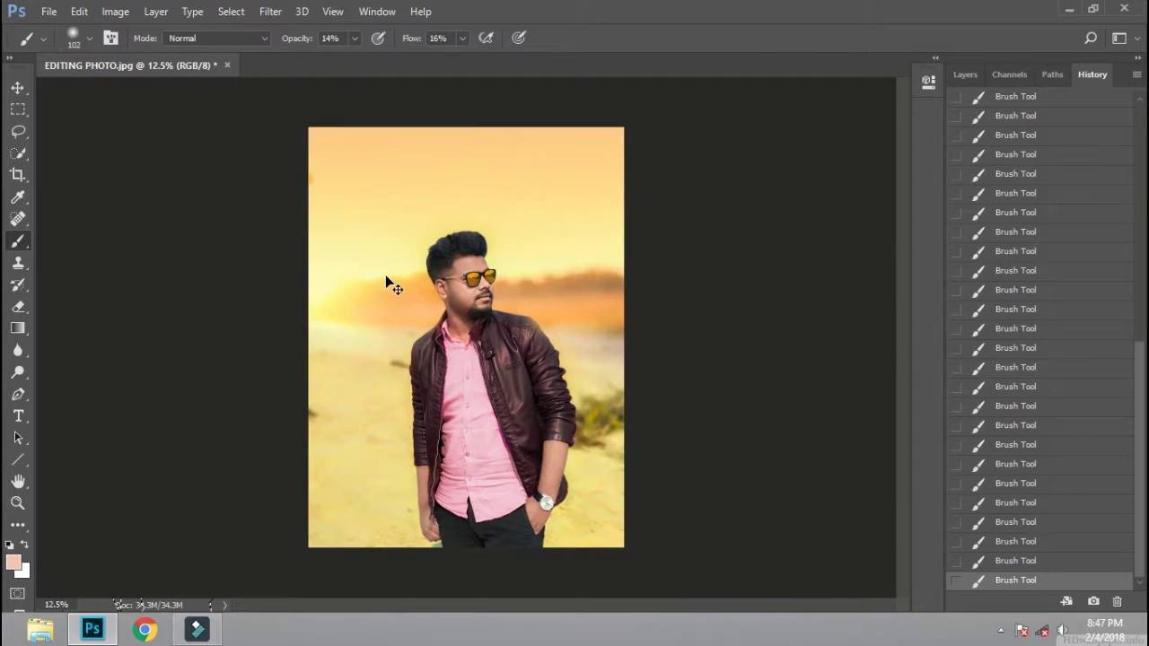
Crop a strip off the top of the photo
click(18, 175)
drag(466, 128, 466, 188)
key(Return)
scroll(528, 248, up, 1)
Add a dark Lens Correction vignette of about -60 to the edges
click(272, 12)
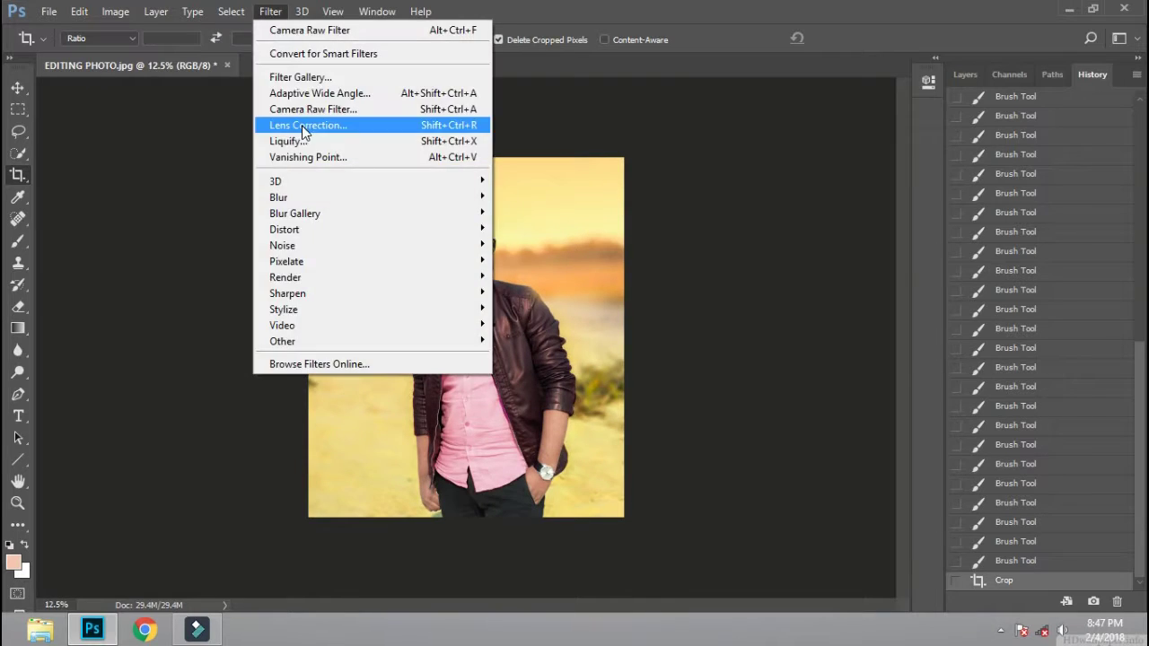
click(305, 118)
drag(983, 373, 934, 371)
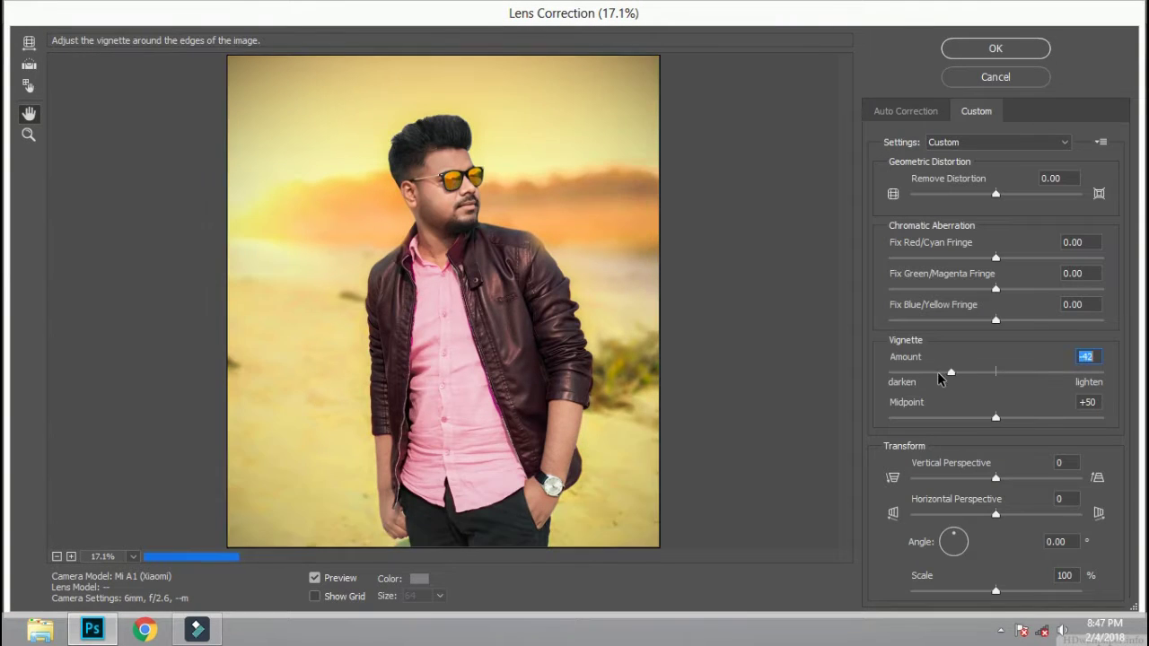
click(970, 50)
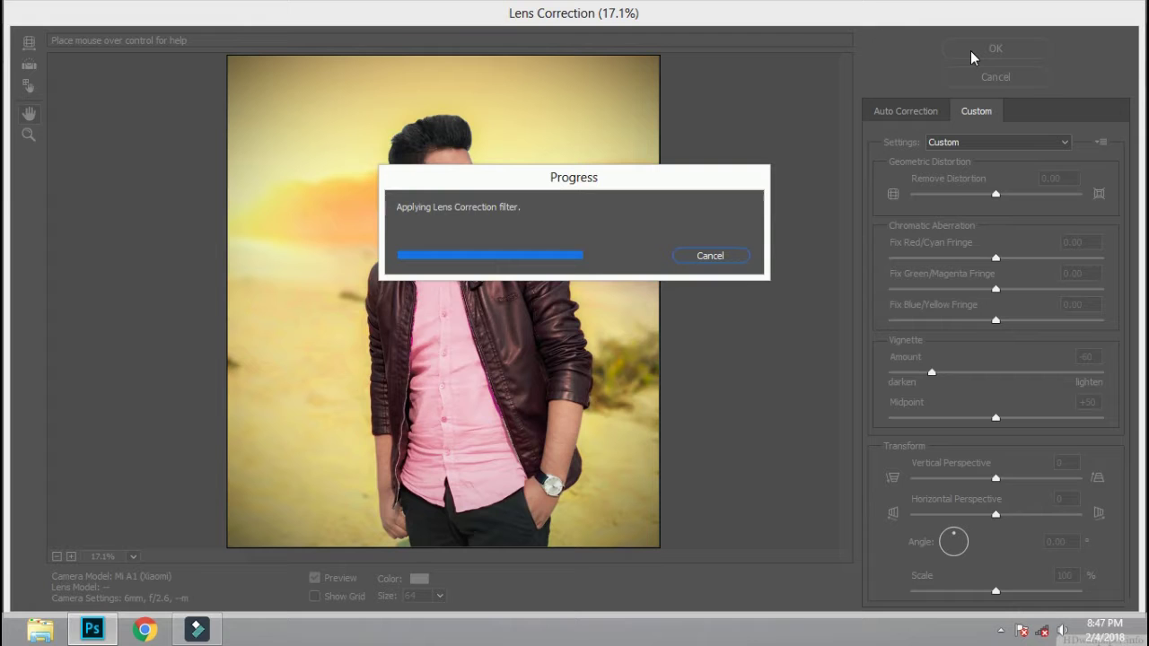